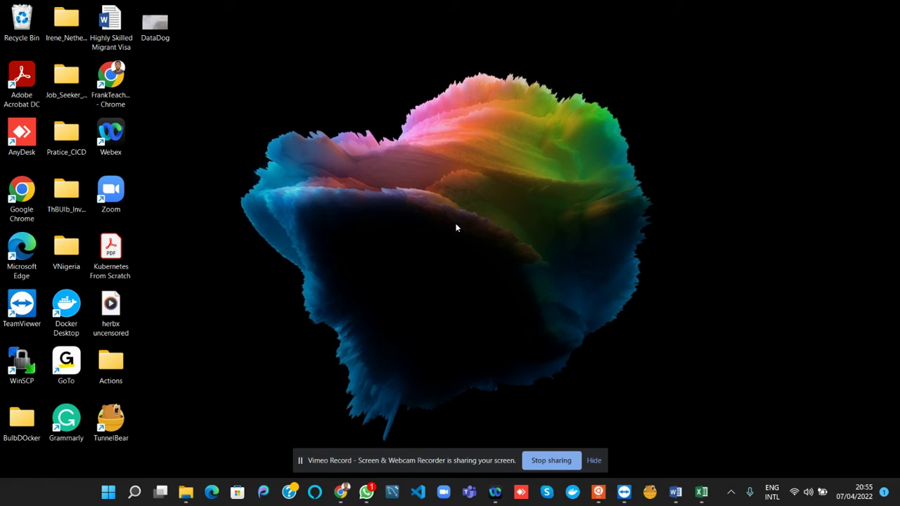
# Open the DataDog image from the desktop in Photos and reposition its window to view the Datadog–AWS diagram.
pyautogui.doubleClick(156, 26)
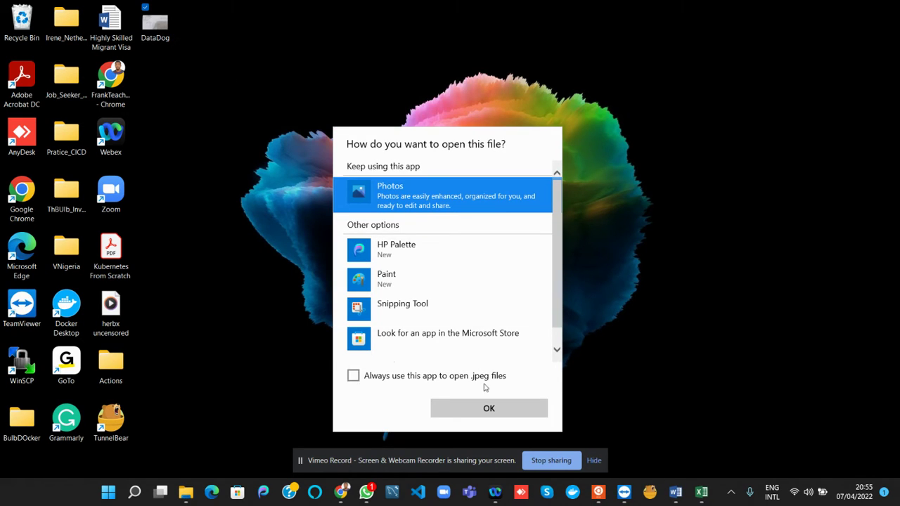
pyautogui.click(477, 406)
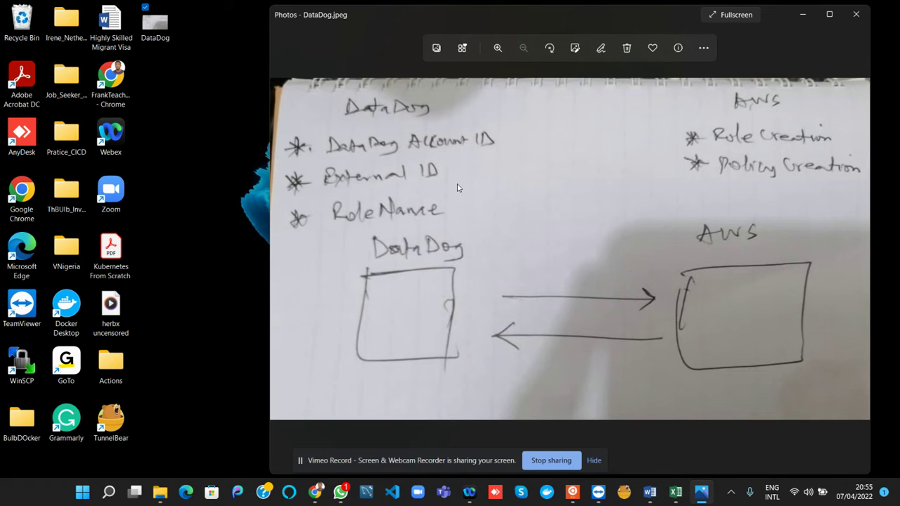
pyautogui.moveTo(440, 17); pyautogui.dragTo(322, 22)
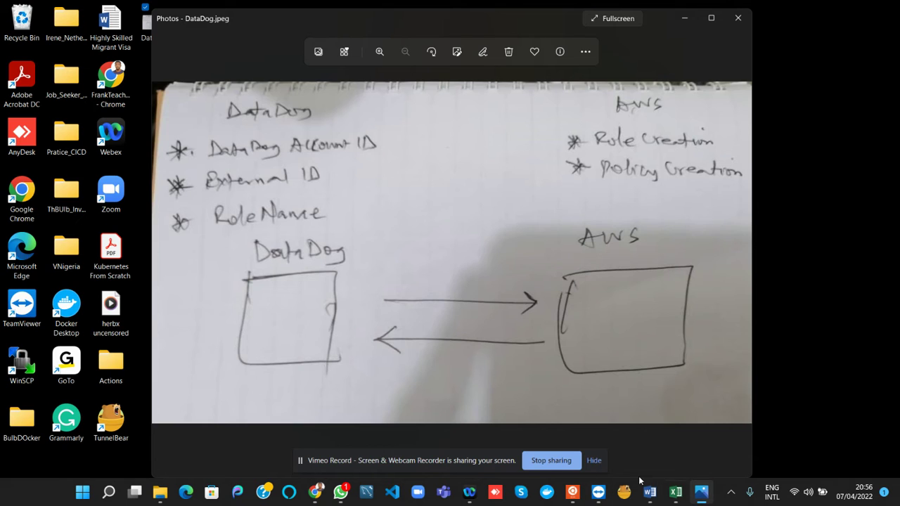
# Open a blank Notepad document and place its window over the DataDog image.
pyautogui.press('super')
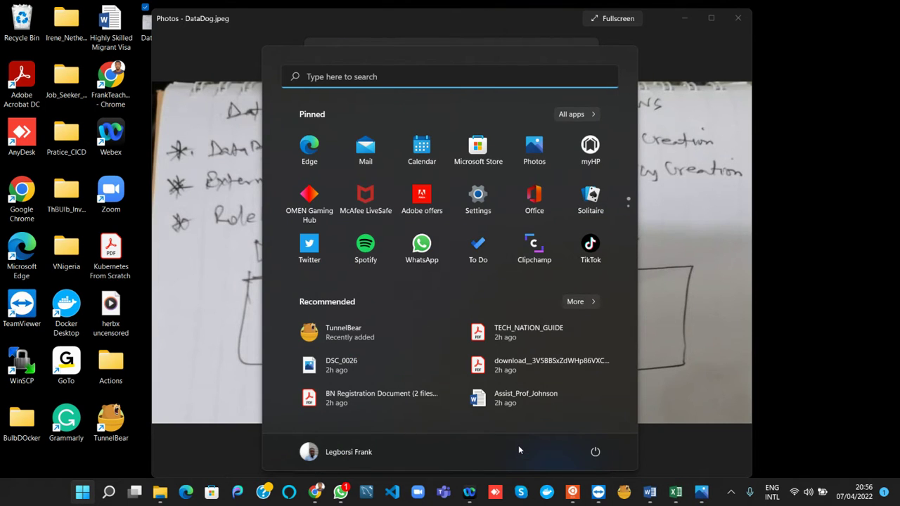
pyautogui.write('notepad')
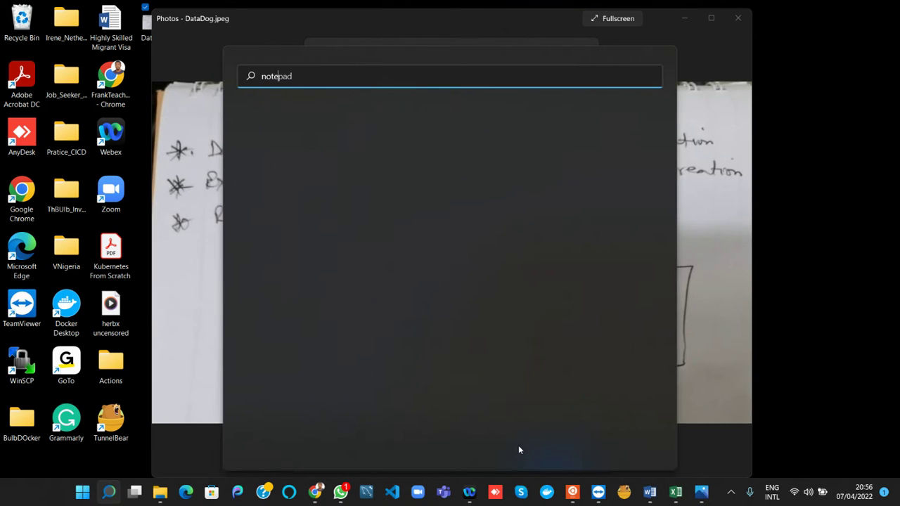
pyautogui.press('Escape')
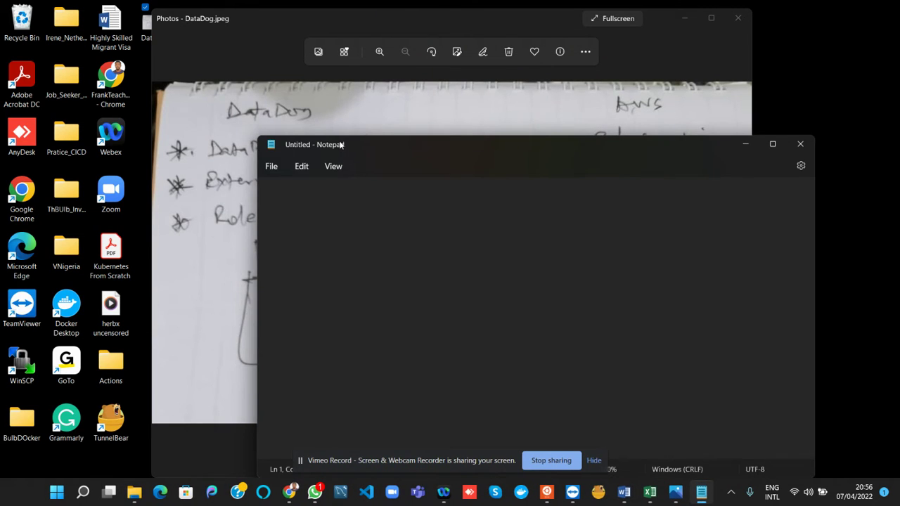
pyautogui.moveTo(341, 142); pyautogui.dragTo(223, 97)
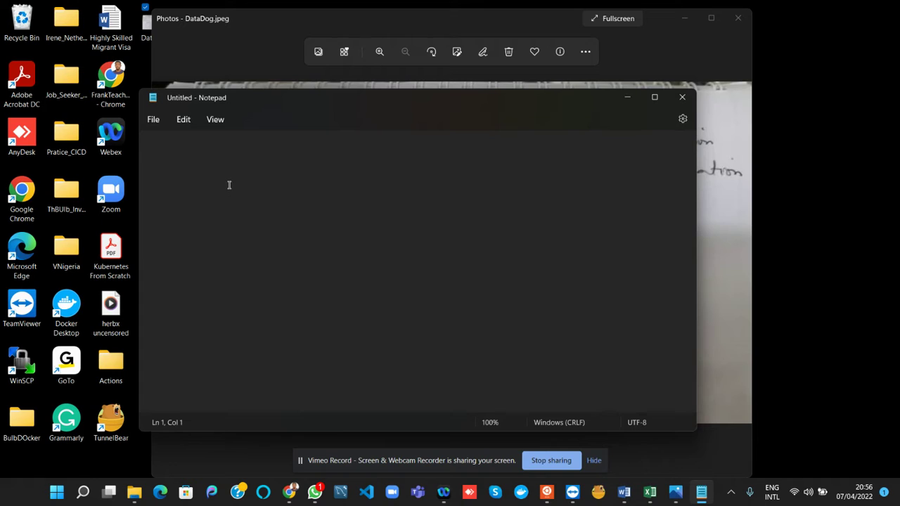
# Write the heading "MONITOR AWS SERVICES USING DATADOG....." in the blank note and keep the note open.
pyautogui.write('MONITOR ')
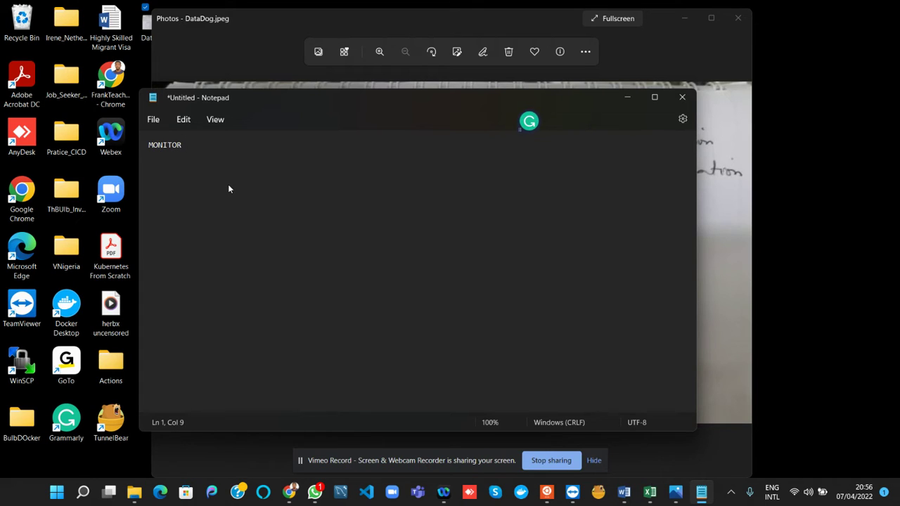
pyautogui.write('AWS SERVICES USING DATADOG')
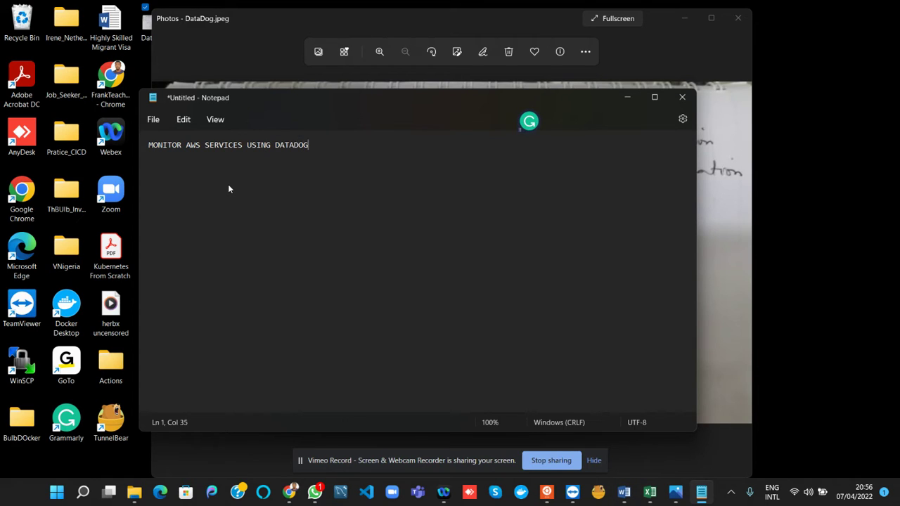
pyautogui.write('.....')
pyautogui.click(682, 97)
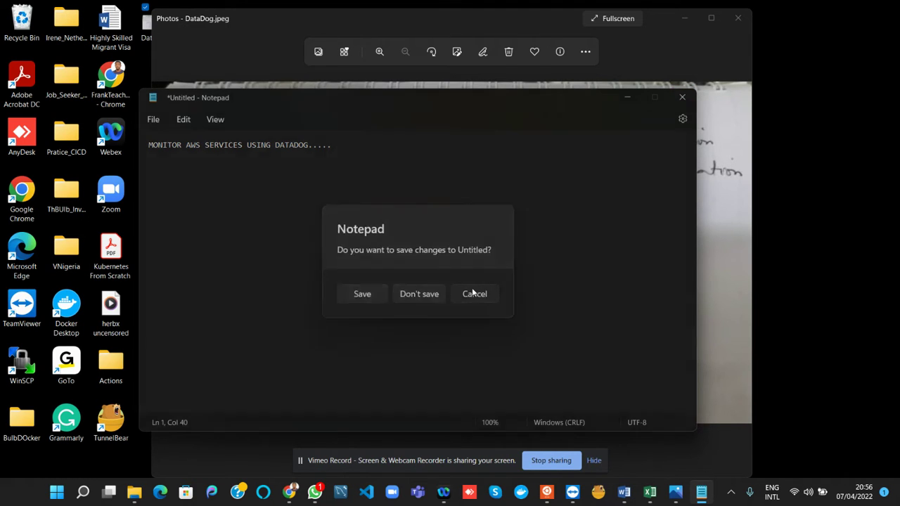
pyautogui.click(473, 293)
# Switch to Chrome and look over the Datadog integrations page and the DatadogIntegration stack in AWS CloudFormation.
pyautogui.moveTo(291, 493)
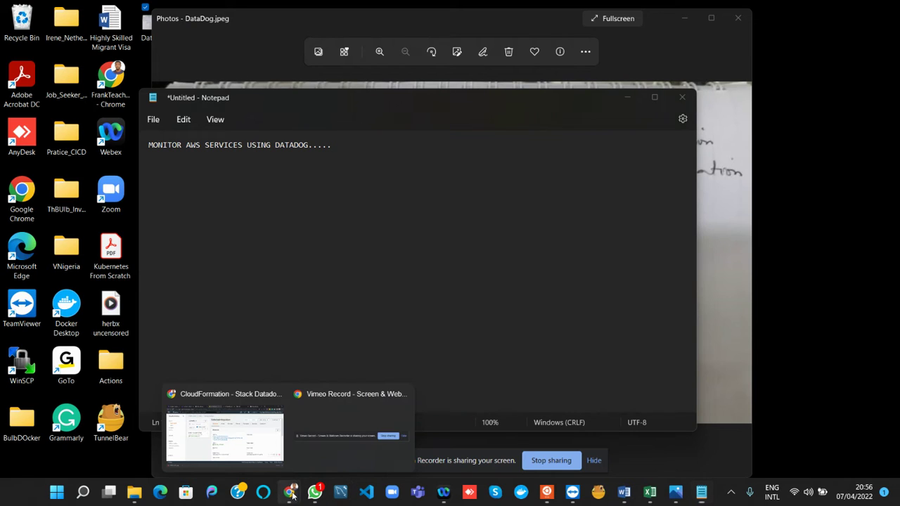
pyautogui.click(256, 438)
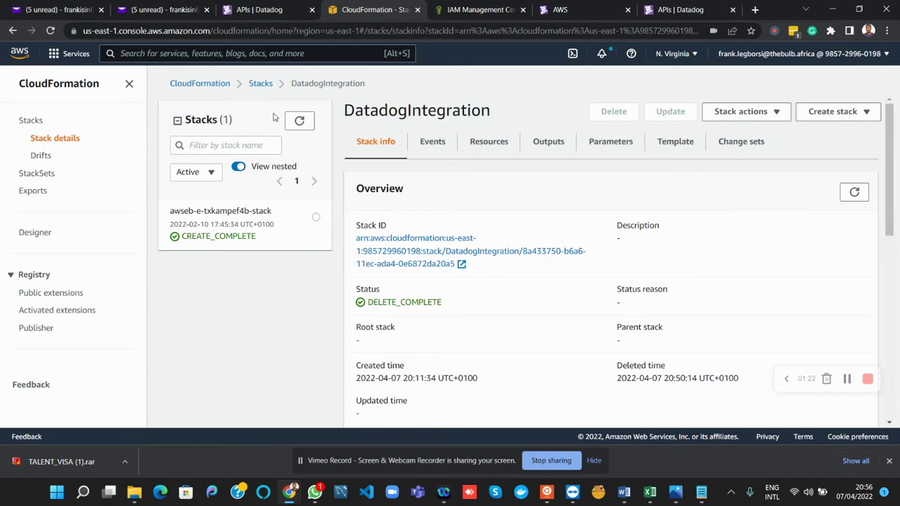
pyautogui.click(252, 13)
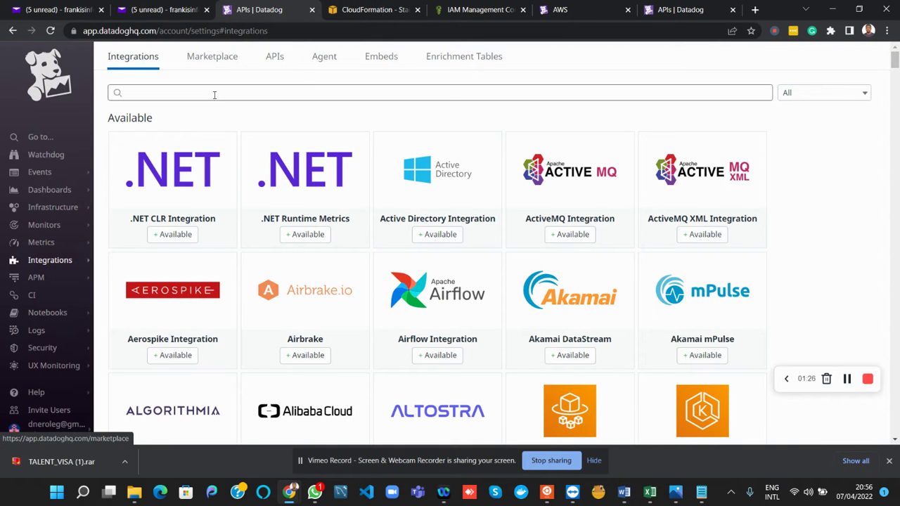
pyautogui.scroll(-1, 227, 195)
pyautogui.scroll(1, 228, 194)
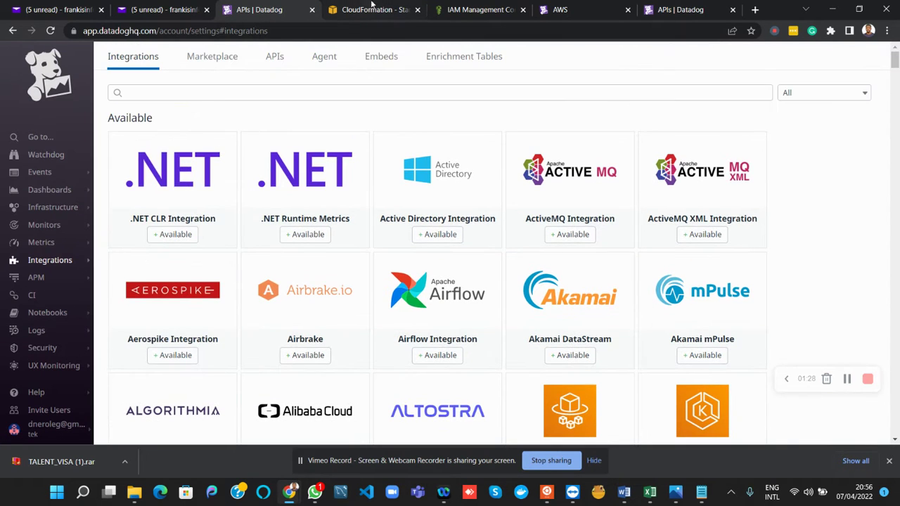
pyautogui.click(368, 10)
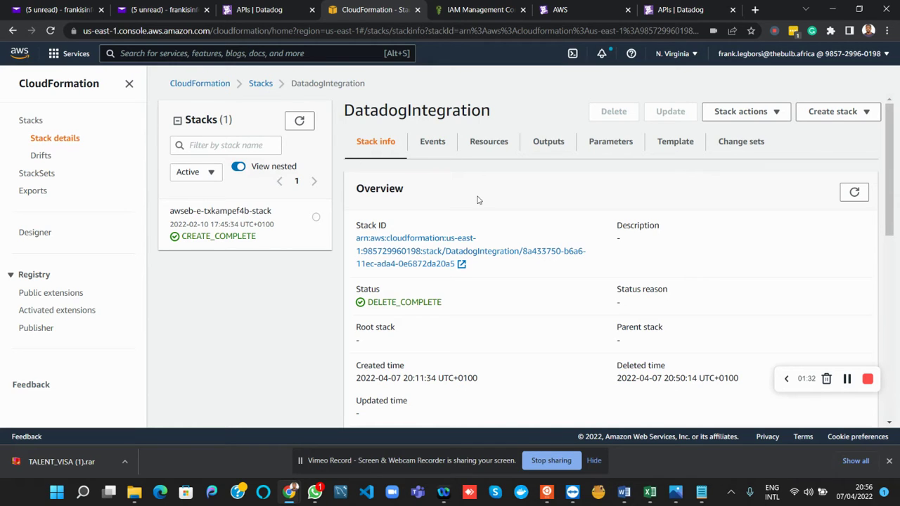
# Return to Datadog, open the Integrations page and search the available integrations for "aws".
pyautogui.click(280, 10)
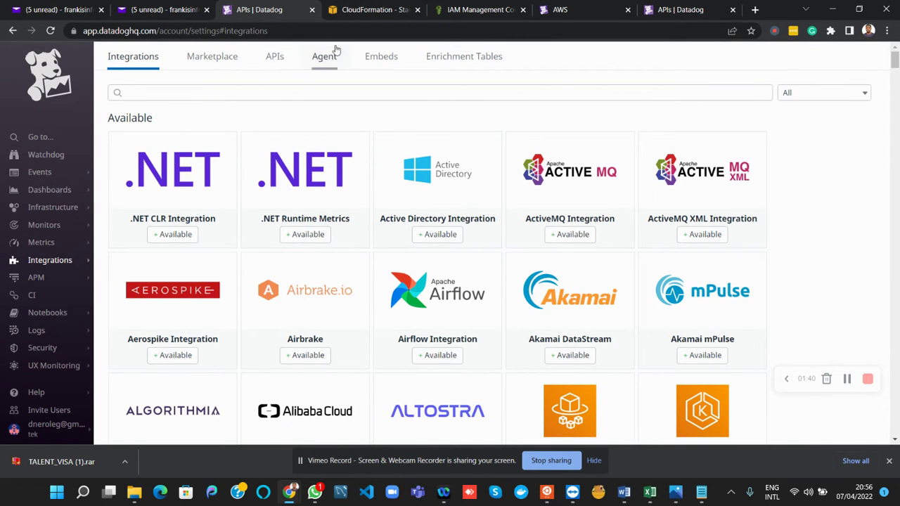
pyautogui.moveTo(38, 267)
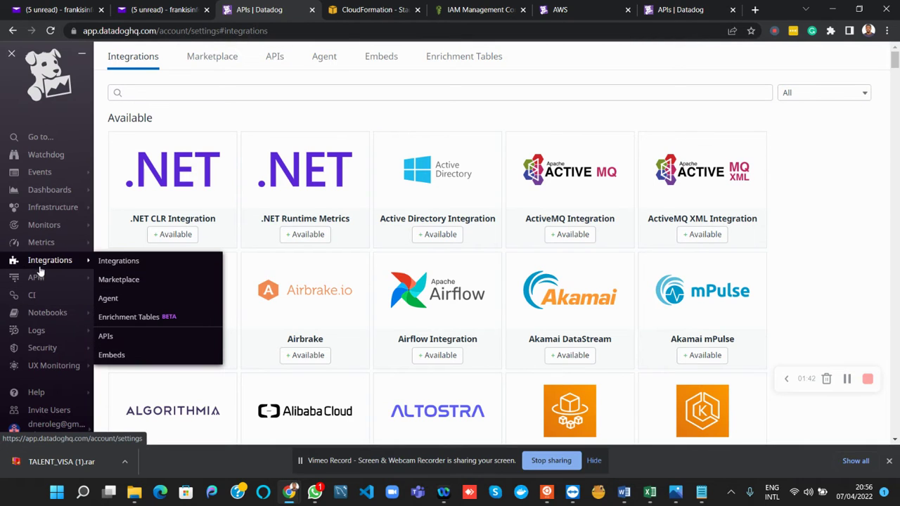
pyautogui.click(115, 265)
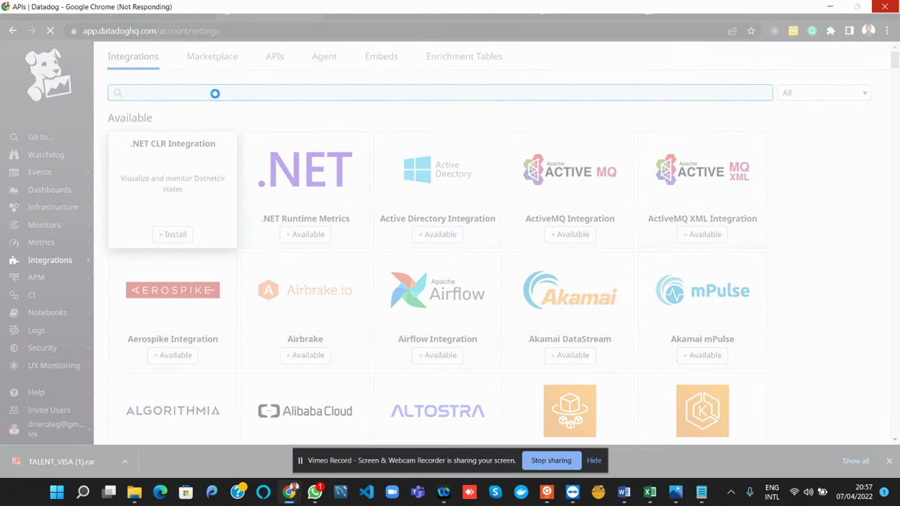
pyautogui.write('aws')
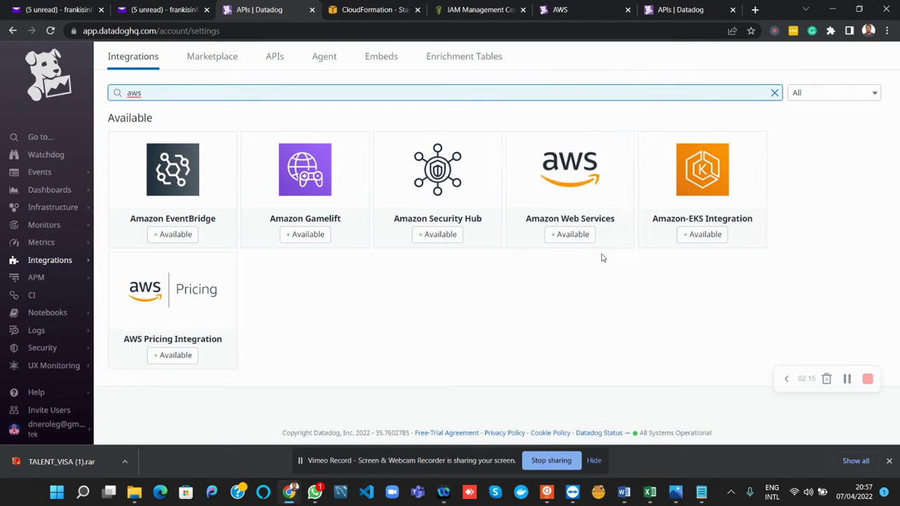
# Open the Amazon Web Services integration and show its configuration settings.
pyautogui.moveTo(612, 209)
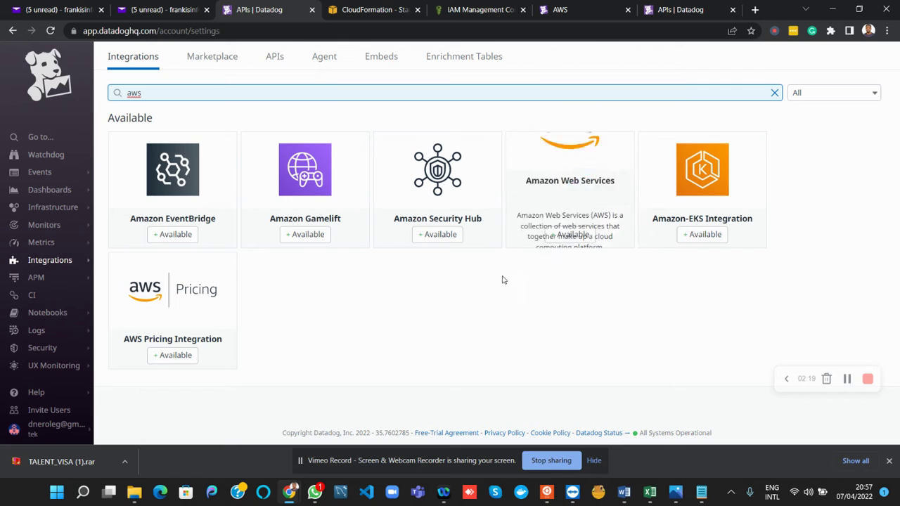
pyautogui.moveTo(563, 241)
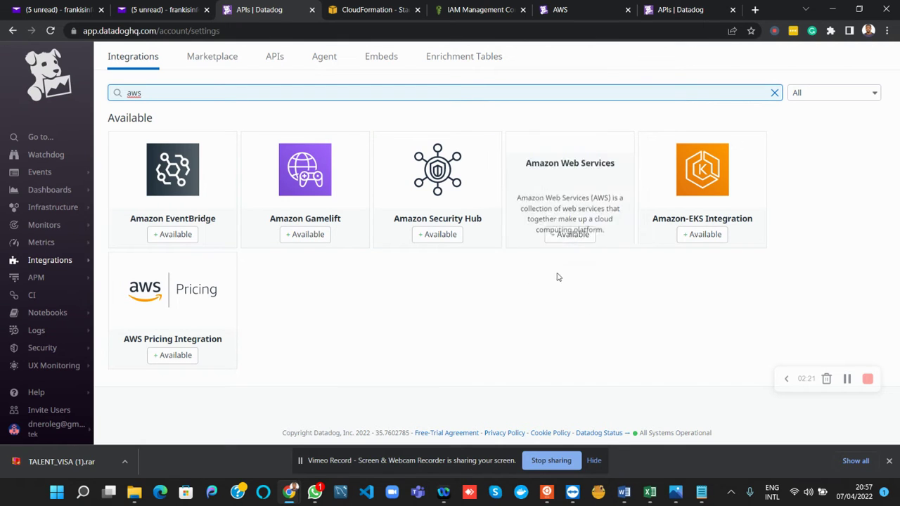
pyautogui.click(570, 235)
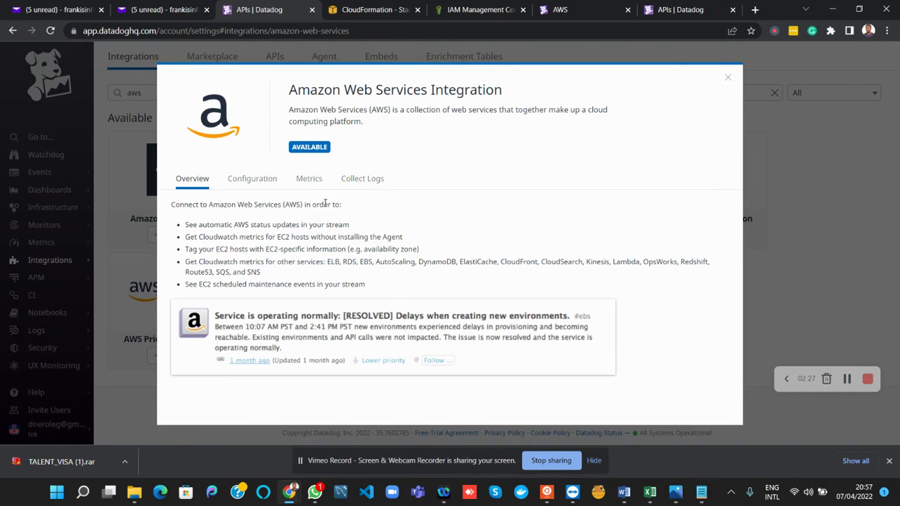
pyautogui.click(251, 182)
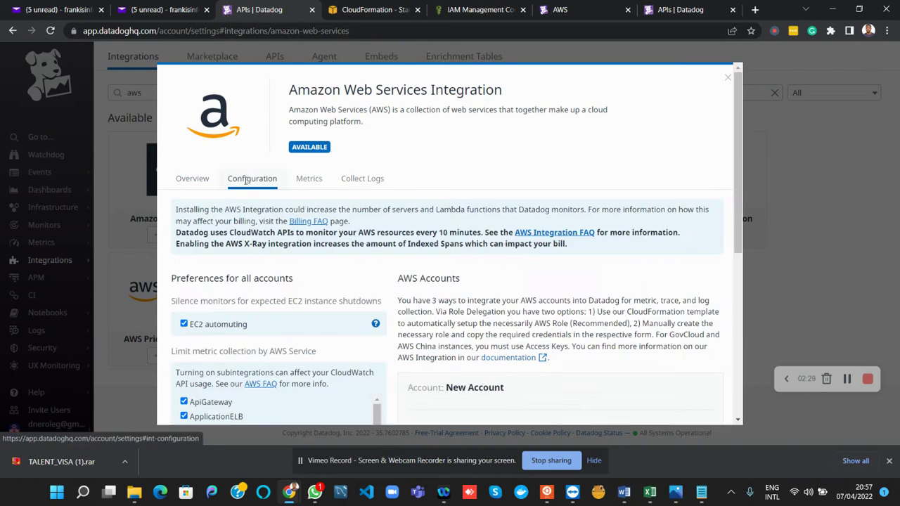
# Examine the list of AWS services for metric collection and the AWS Accounts setup section of the integration's configuration.
pyautogui.scroll(-10, 243, 309)
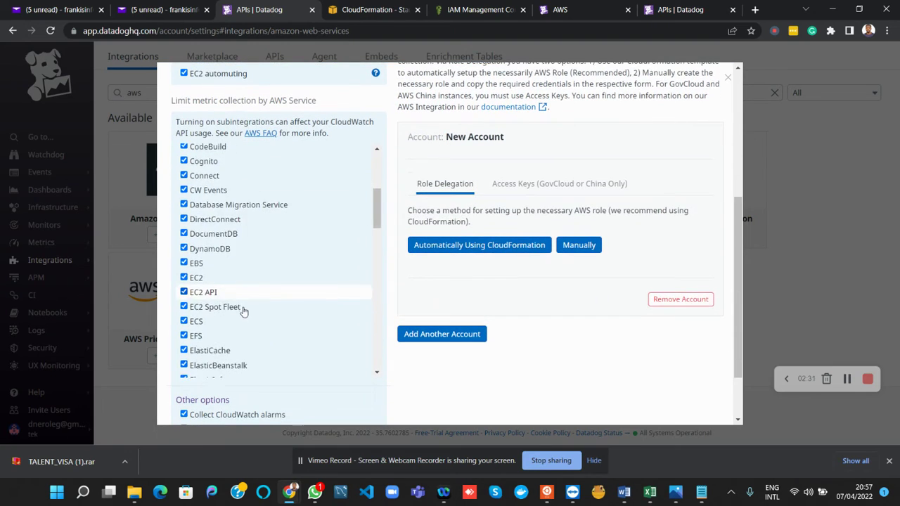
pyautogui.scroll(-7, 244, 312)
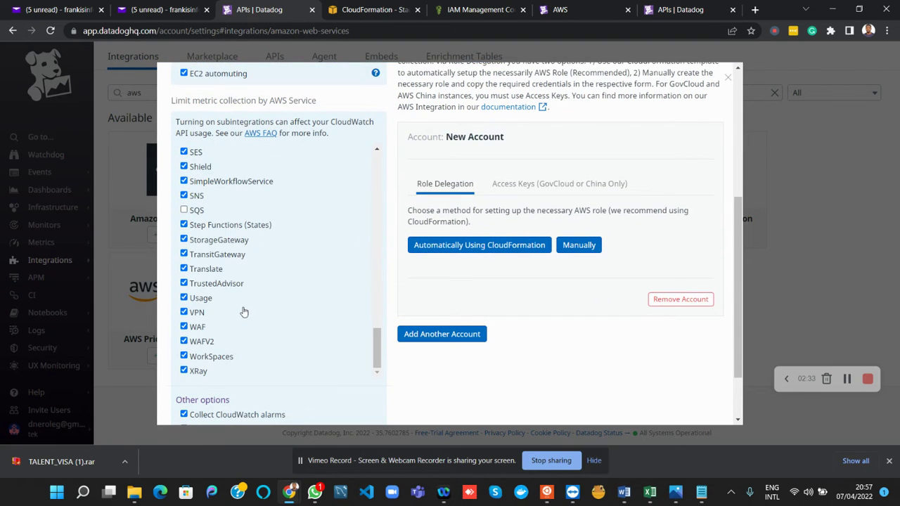
pyautogui.scroll(17, 243, 312)
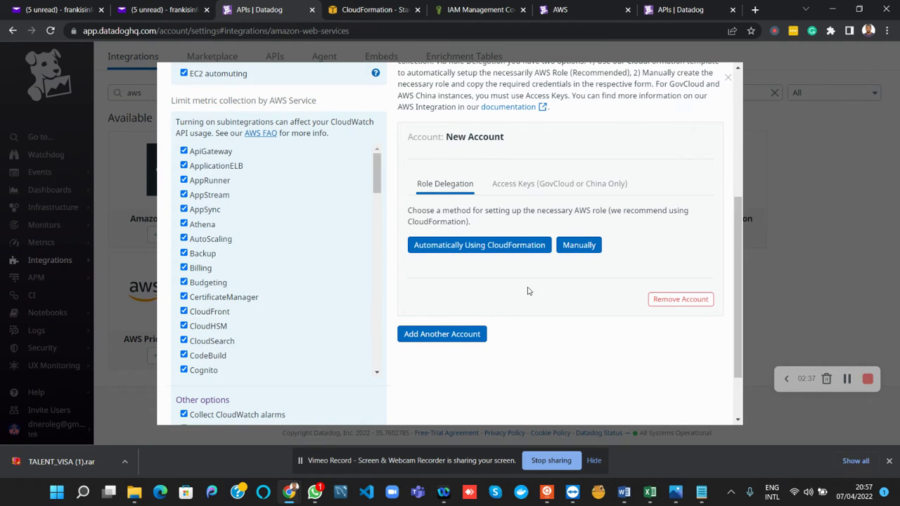
pyautogui.scroll(1, 527, 291)
pyautogui.scroll(-1, 528, 292)
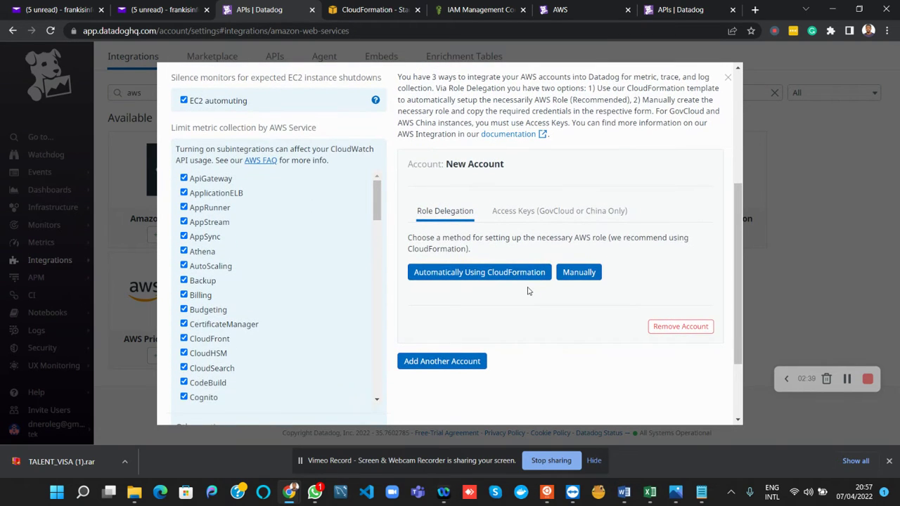
pyautogui.scroll(3, 514, 204)
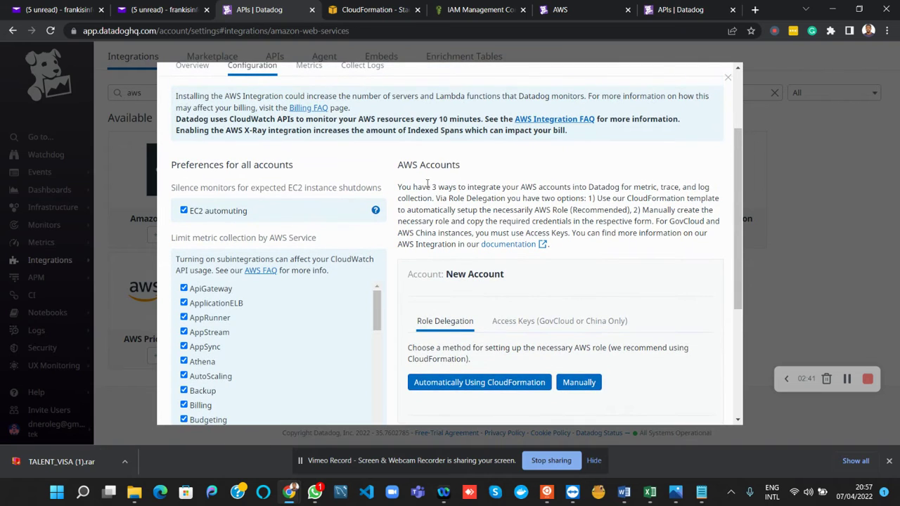
pyautogui.moveTo(400, 165); pyautogui.dragTo(466, 167)
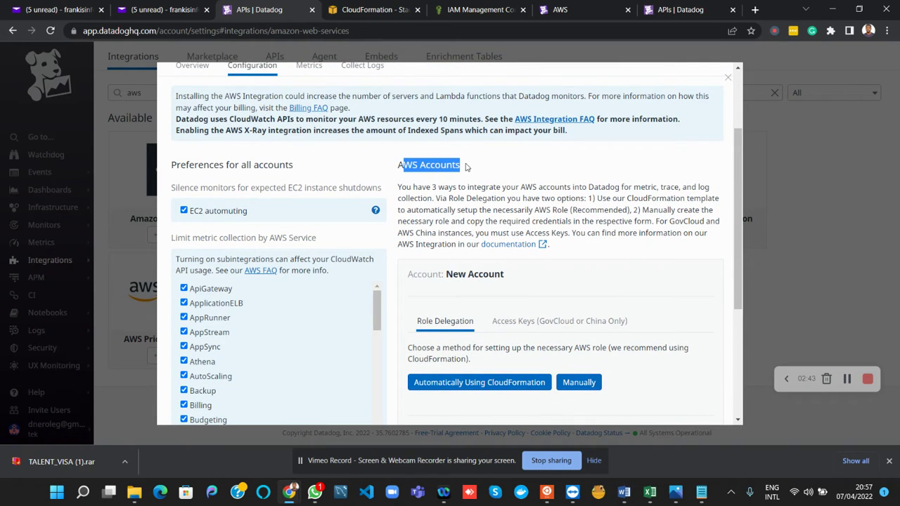
pyautogui.scroll(-3, 492, 169)
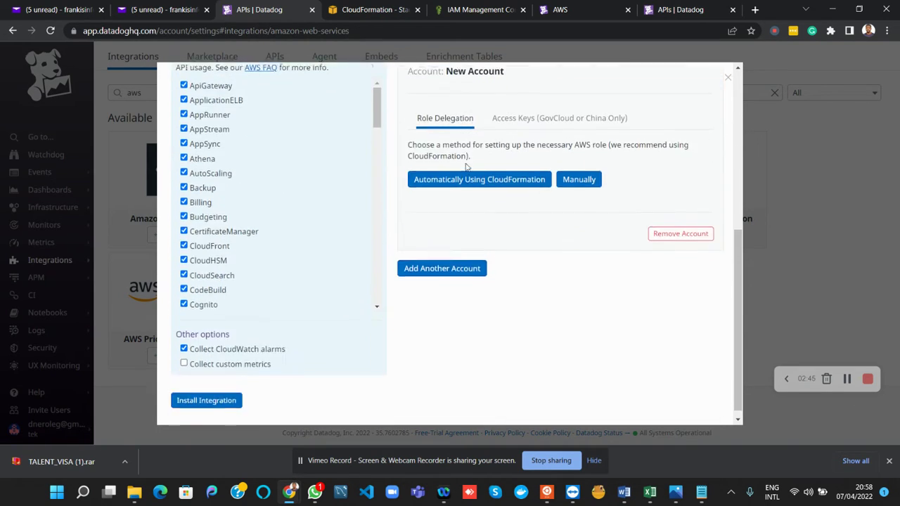
pyautogui.scroll(2, 484, 191)
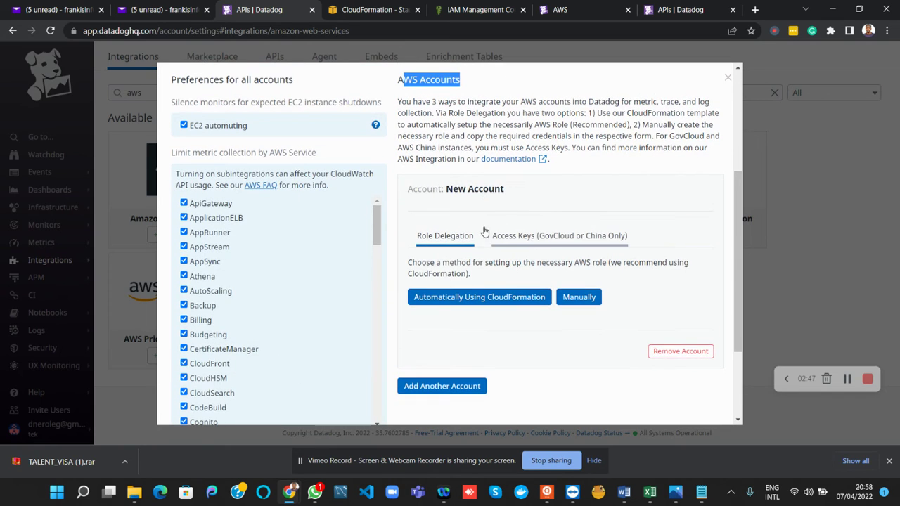
# Compare the Access Keys option with Role Delegation for the new AWS account and read the recommended role setup method.
pyautogui.click(522, 240)
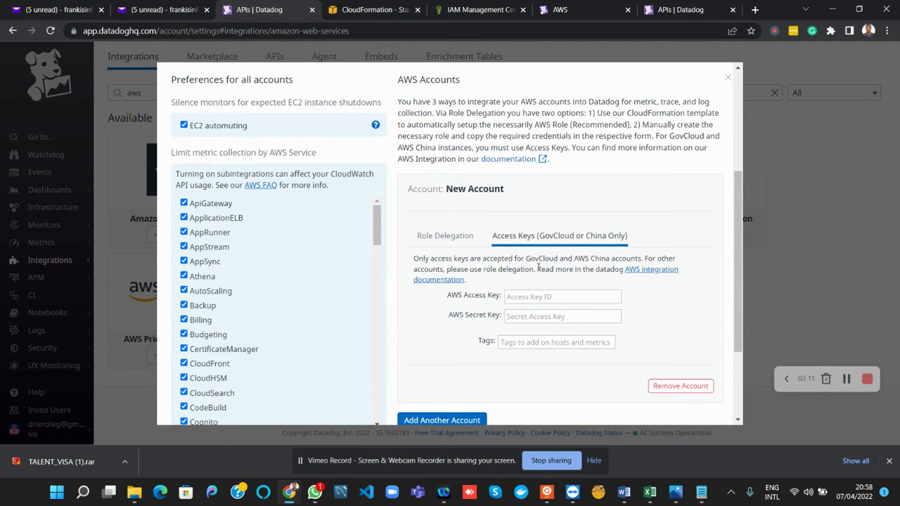
pyautogui.click(454, 242)
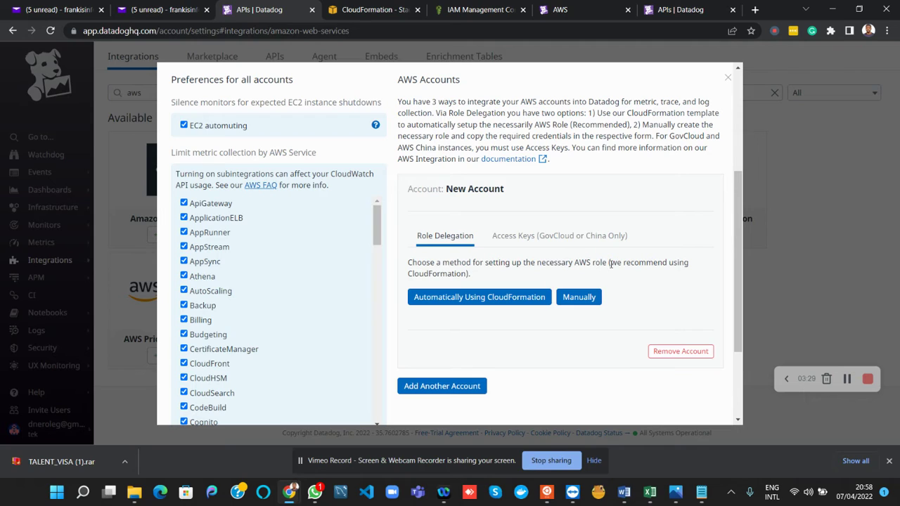
pyautogui.moveTo(610, 262); pyautogui.dragTo(665, 262)
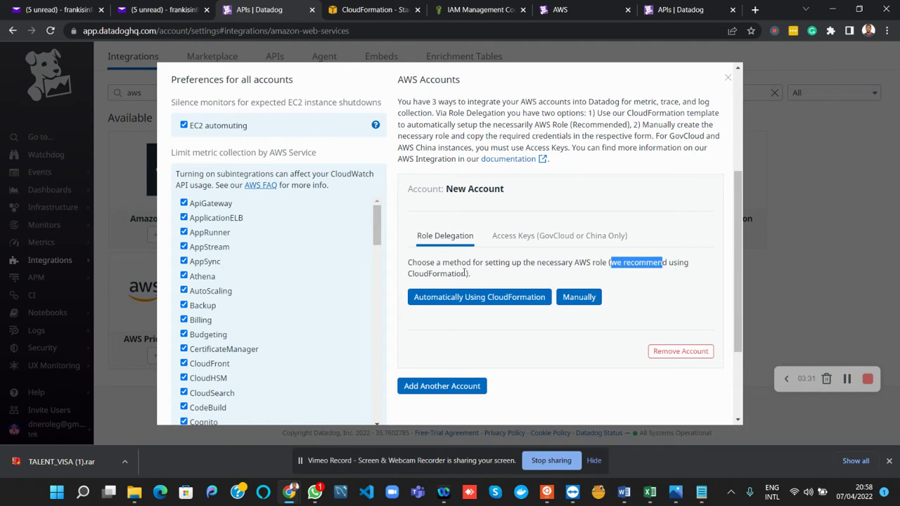
pyautogui.moveTo(461, 274); pyautogui.dragTo(420, 273)
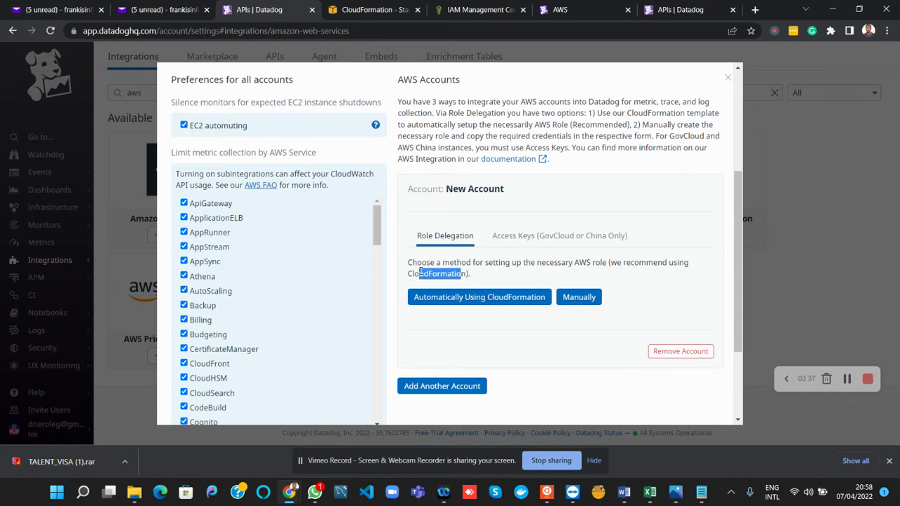
# Choose the Manual method for setting up the AWS role and open the role delegation documentation in a new tab.
pyautogui.click(579, 298)
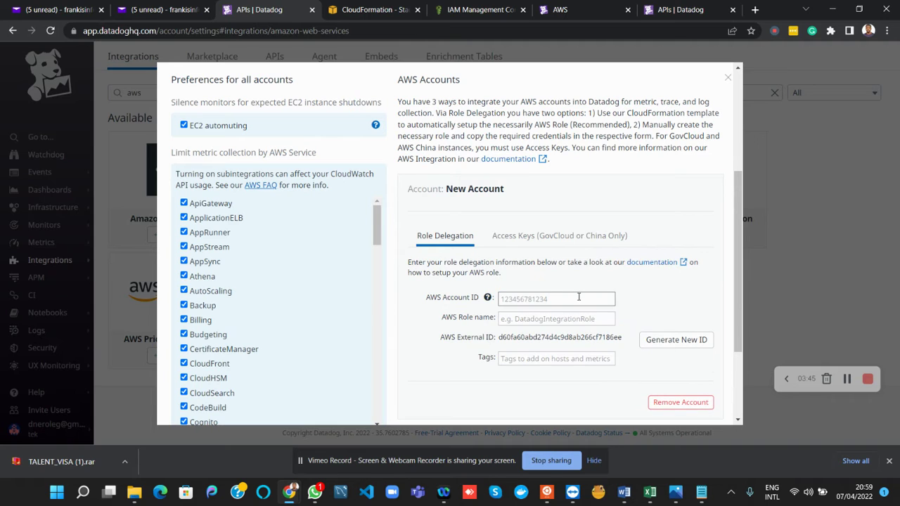
pyautogui.scroll(-1, 503, 270)
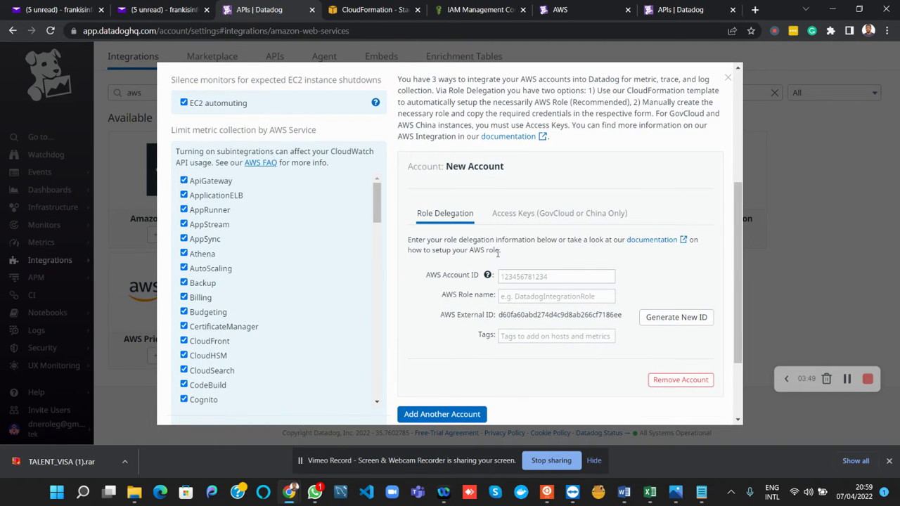
pyautogui.moveTo(420, 239); pyautogui.dragTo(622, 243)
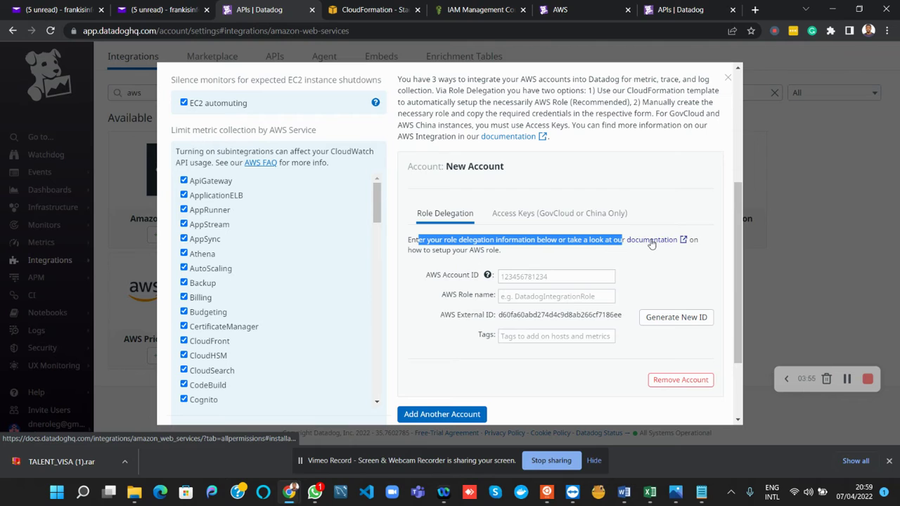
pyautogui.rightClick(651, 243)
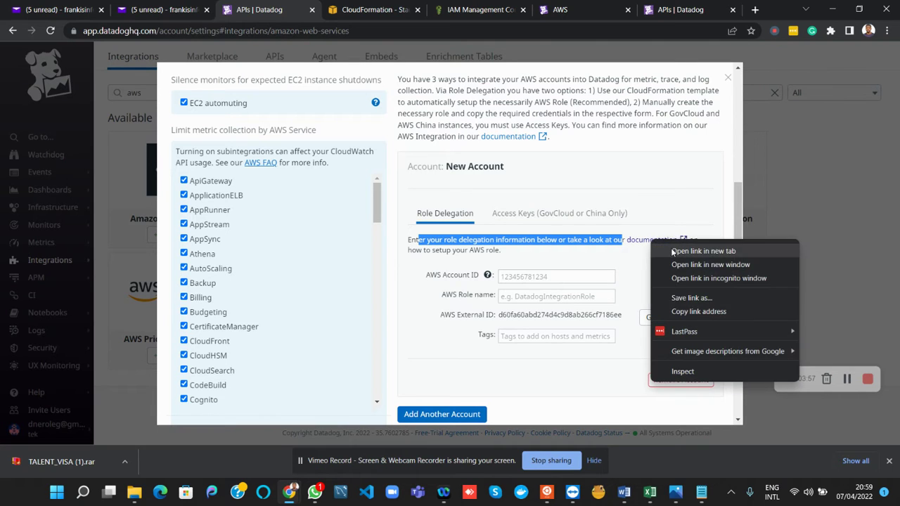
pyautogui.click(674, 248)
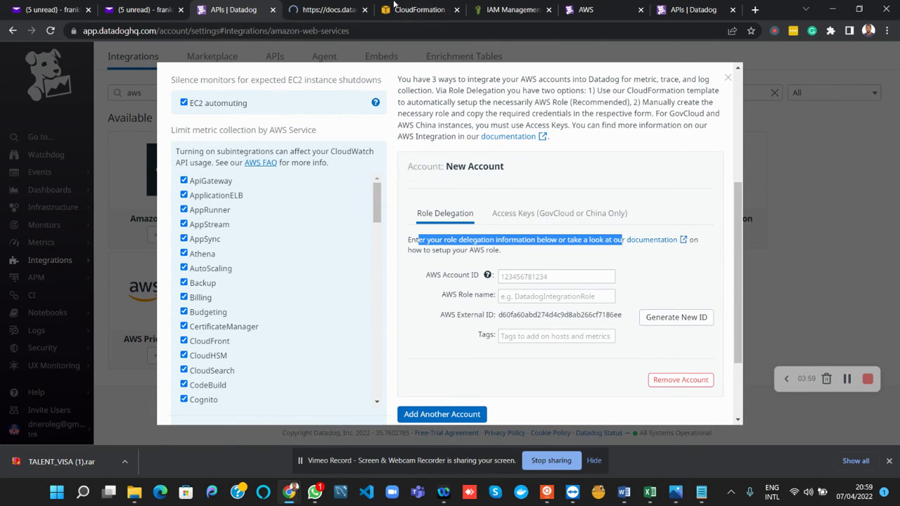
pyautogui.click(339, 14)
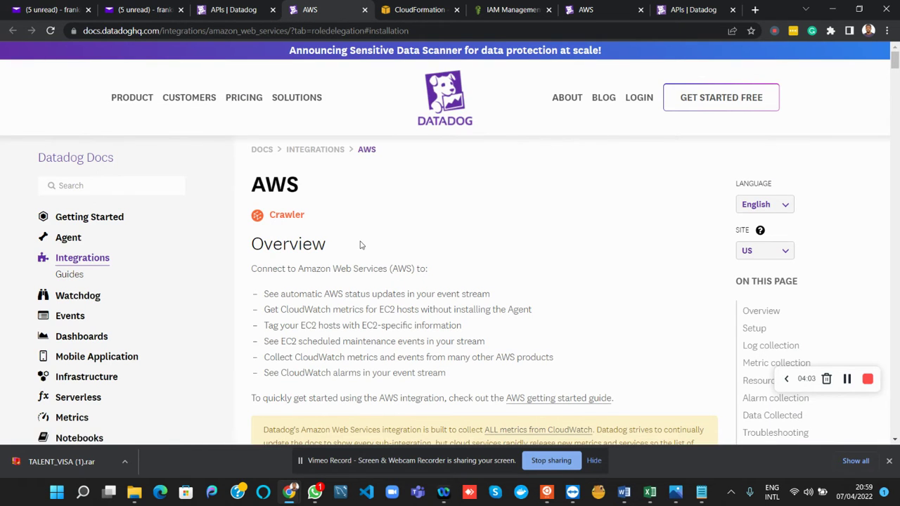
# Read through the AWS integration documentation, from the list of supported integrations to the role delegation setup instructions.
pyautogui.scroll(-1, 361, 241)
pyautogui.scroll(-2, 361, 241)
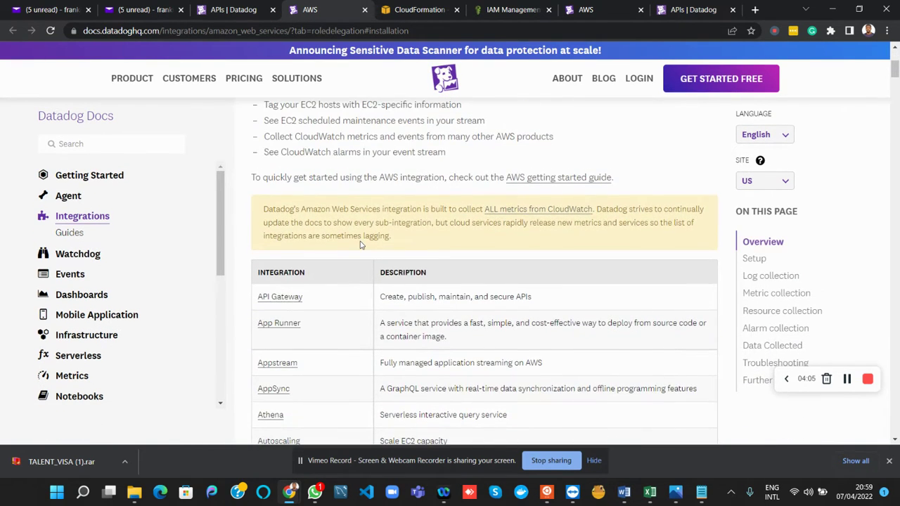
pyautogui.scroll(-3, 360, 244)
pyautogui.scroll(3, 362, 241)
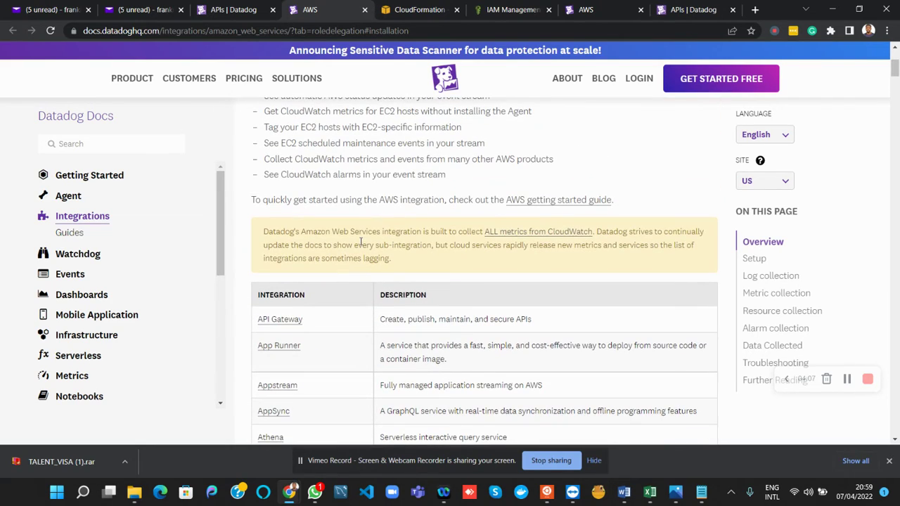
pyautogui.scroll(-8, 360, 242)
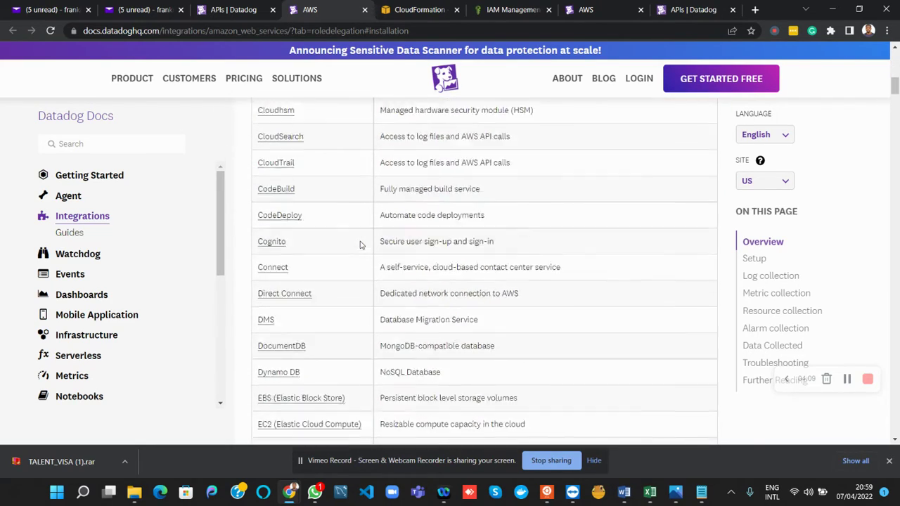
pyautogui.scroll(-10, 360, 244)
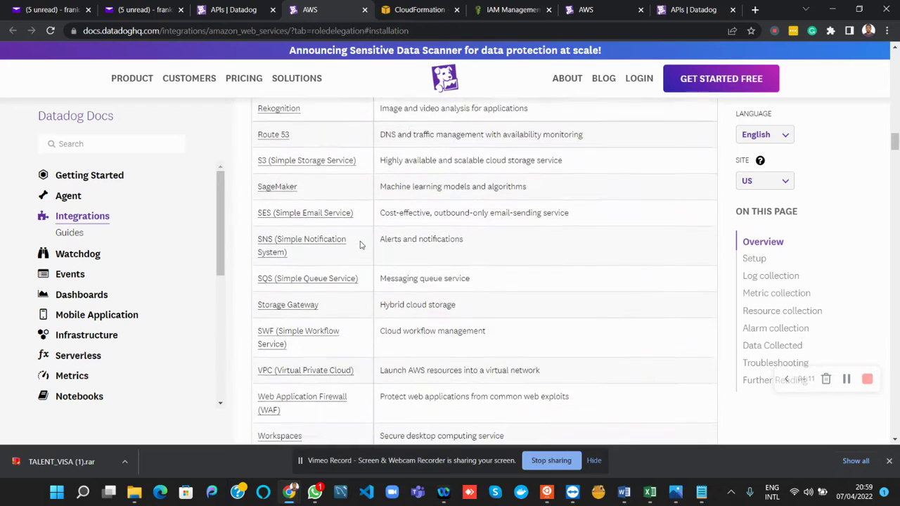
pyautogui.scroll(-3, 360, 244)
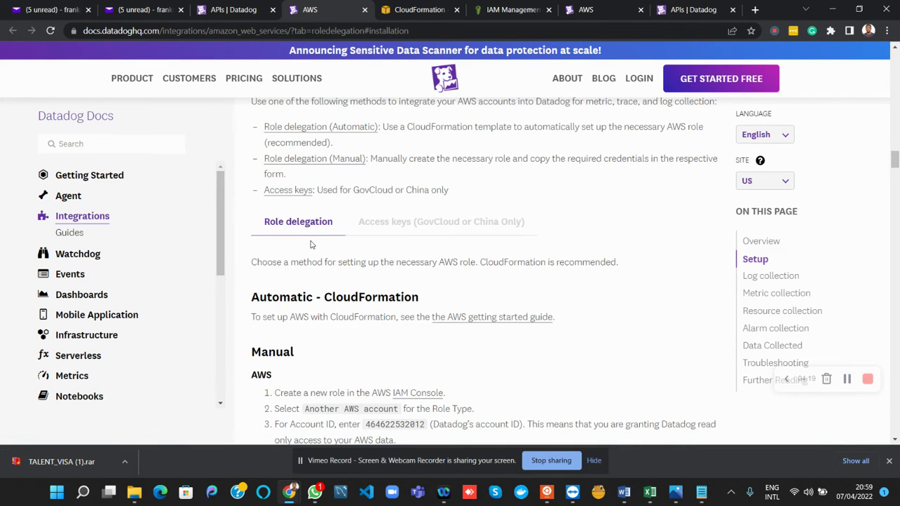
pyautogui.scroll(-2, 285, 289)
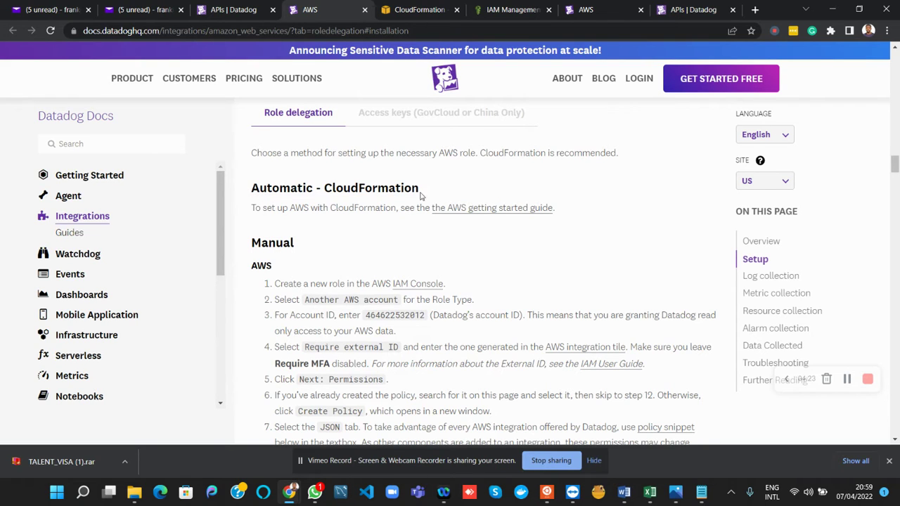
# Open the Automatic - CloudFormation section in a separate tab and follow its link to the AWS getting started guide.
pyautogui.rightClick(349, 190)
pyautogui.click(402, 201)
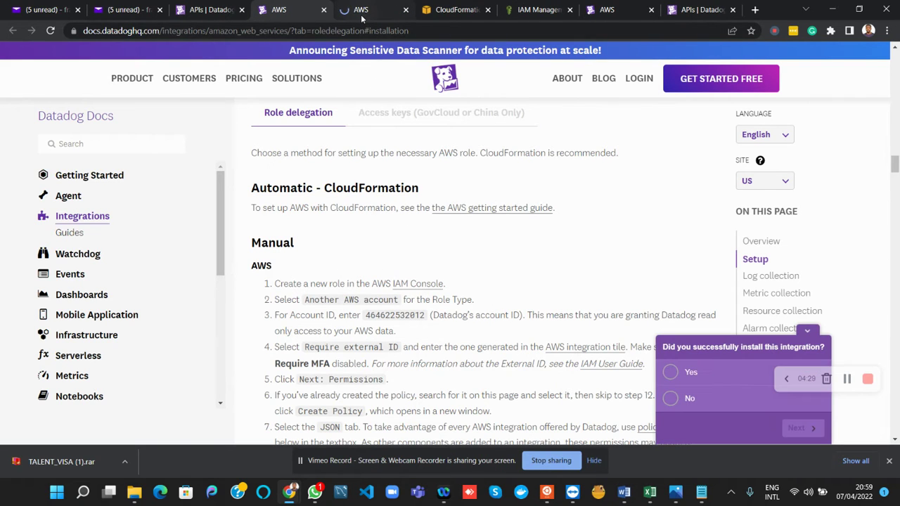
pyautogui.click(362, 11)
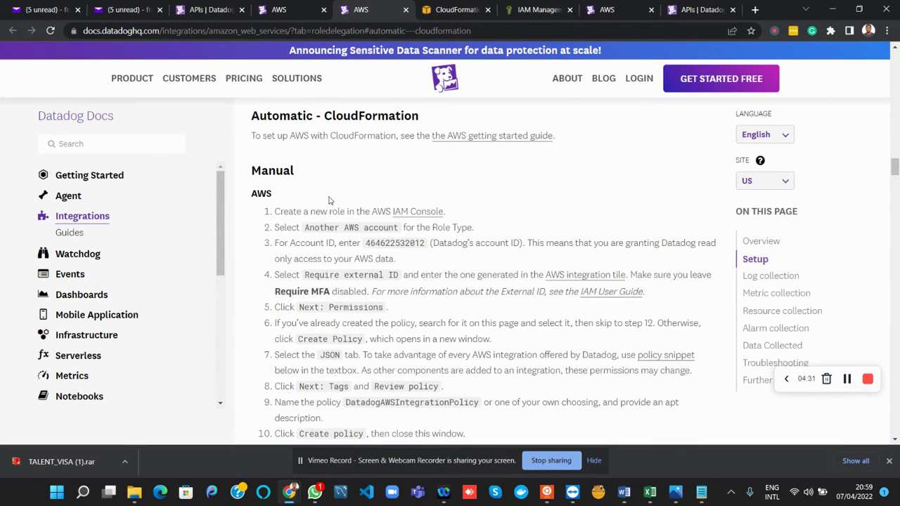
pyautogui.click(455, 138)
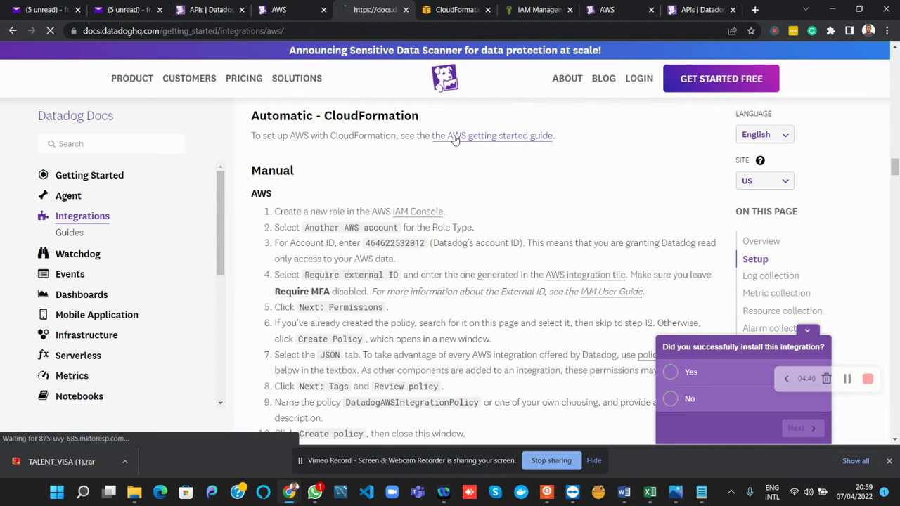
# Review the getting started guide's prerequisites, CloudFormation setup steps and example AWS overview dashboard.
pyautogui.scroll(-3, 392, 288)
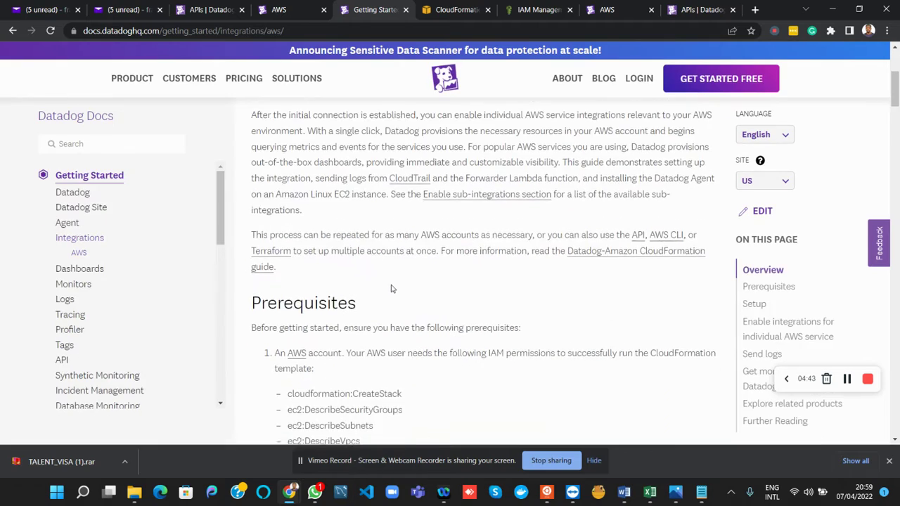
pyautogui.scroll(-3, 393, 288)
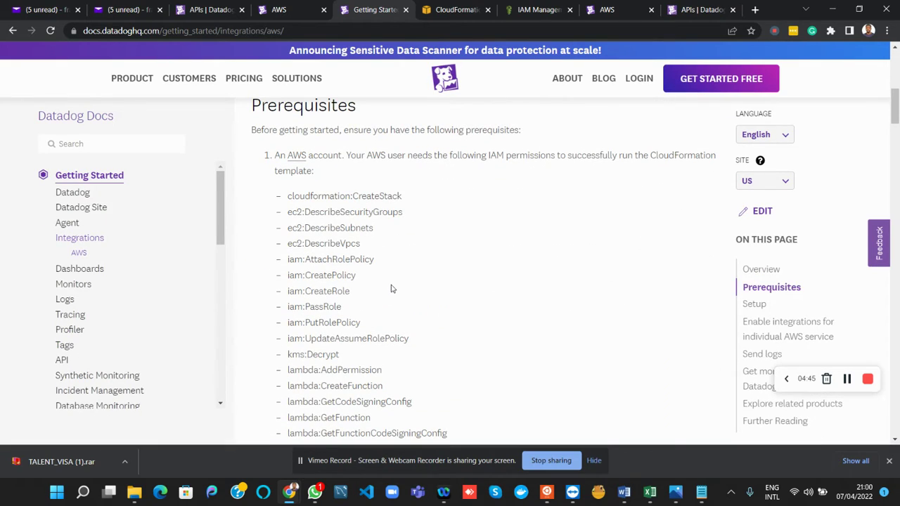
pyautogui.scroll(-6, 392, 288)
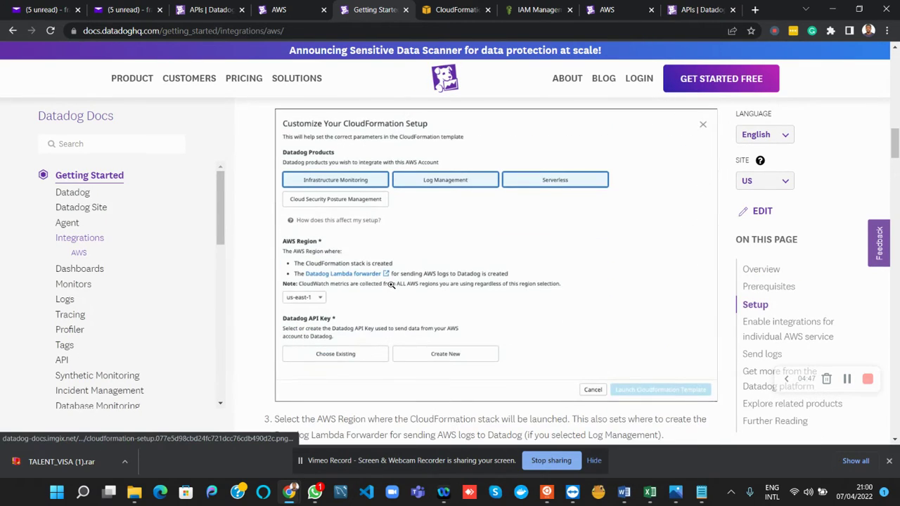
pyautogui.scroll(-1, 392, 285)
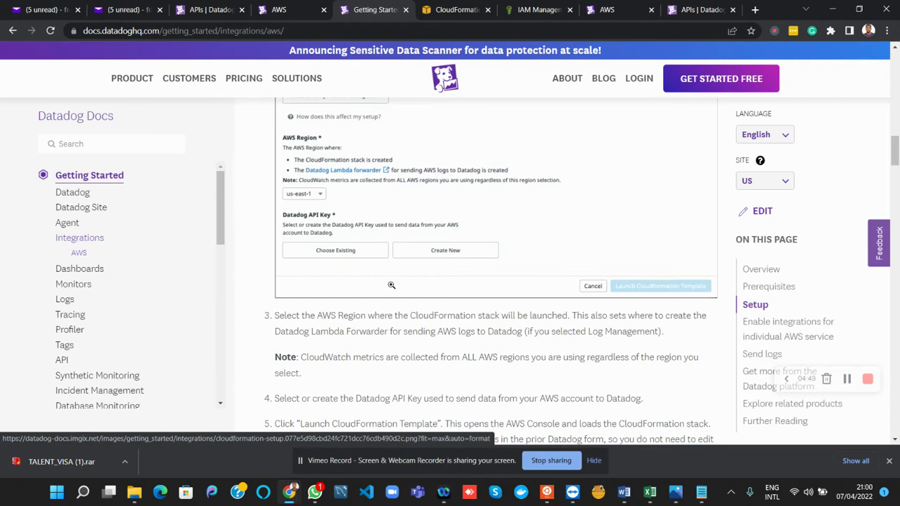
pyautogui.scroll(-5, 391, 284)
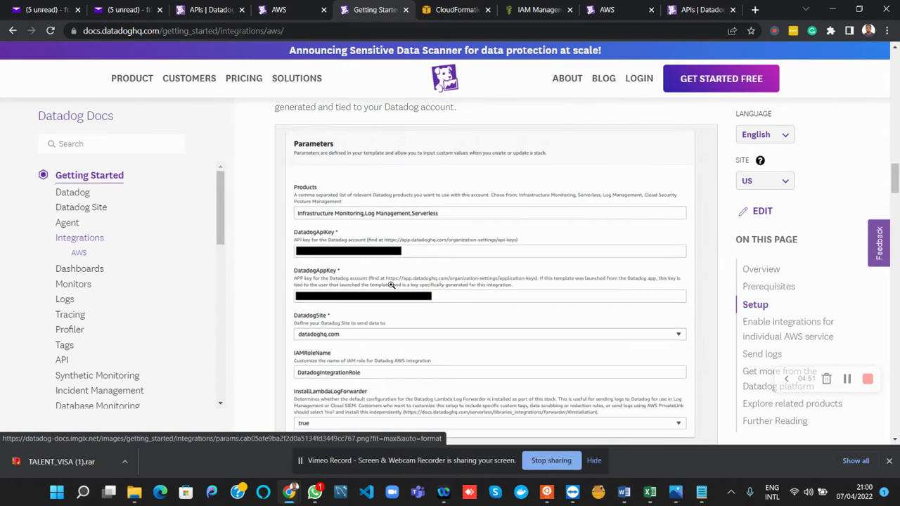
pyautogui.scroll(-6, 392, 285)
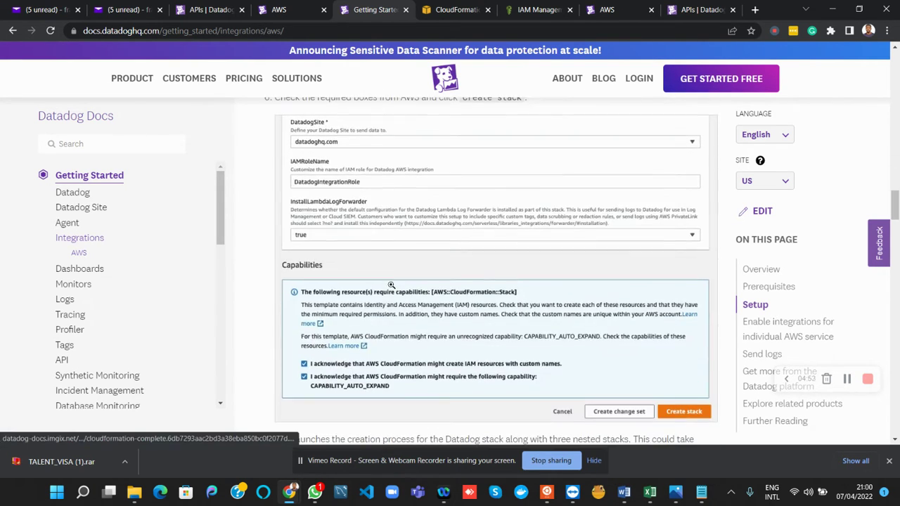
pyautogui.scroll(-5, 392, 284)
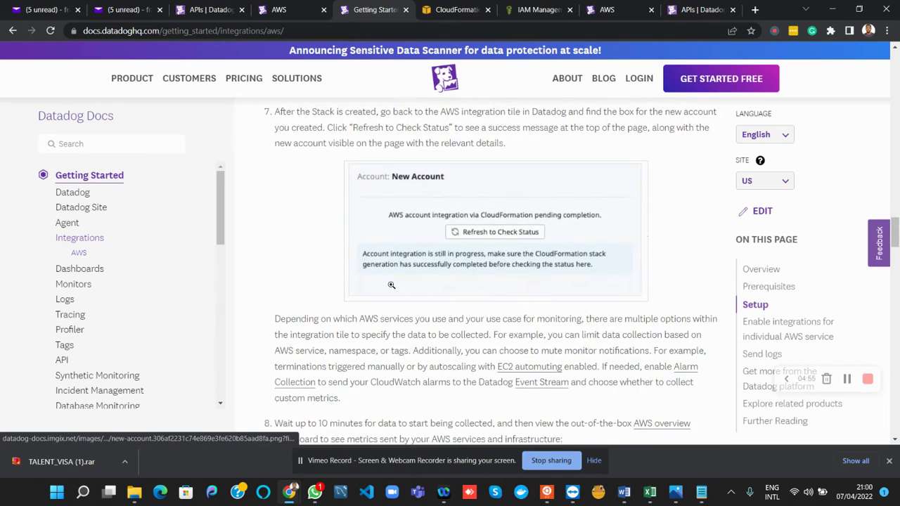
pyautogui.scroll(-4, 391, 284)
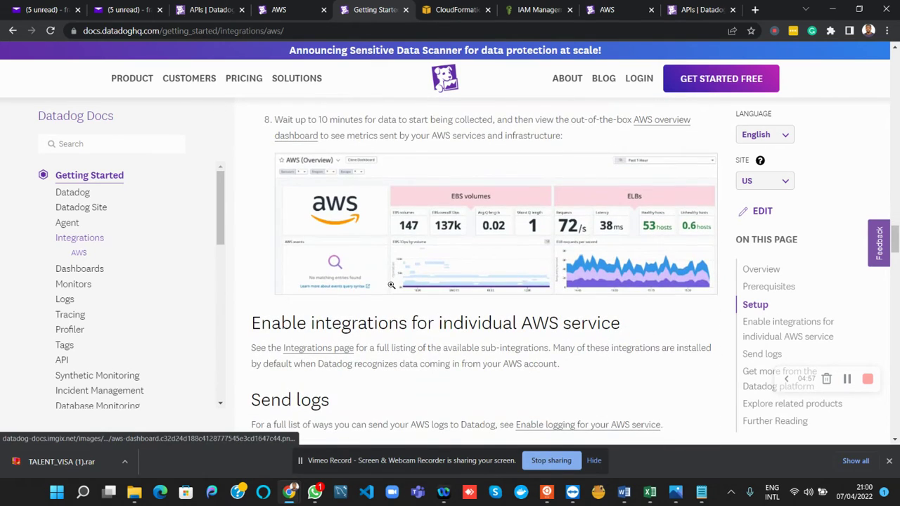
pyautogui.scroll(20, 392, 285)
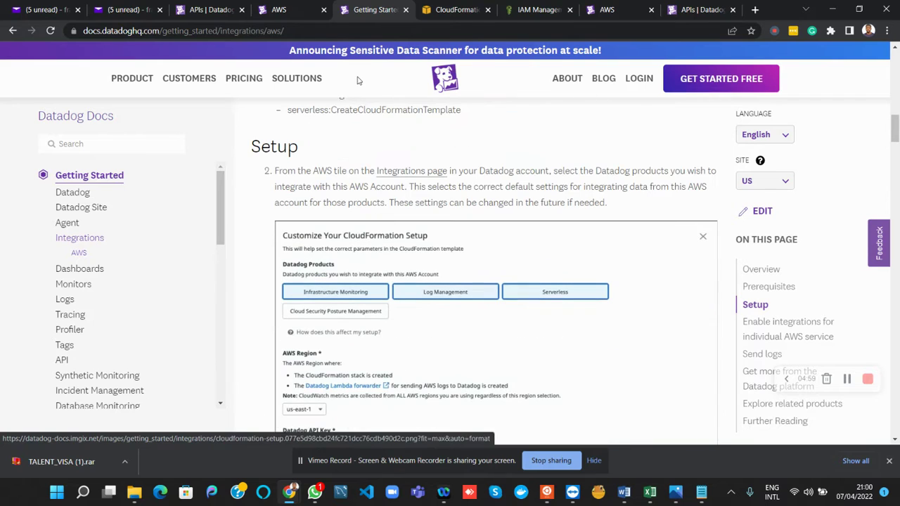
# Return to the AWS integration documentation, read the manual role creation steps and close the getting started guide.
pyautogui.click(297, 13)
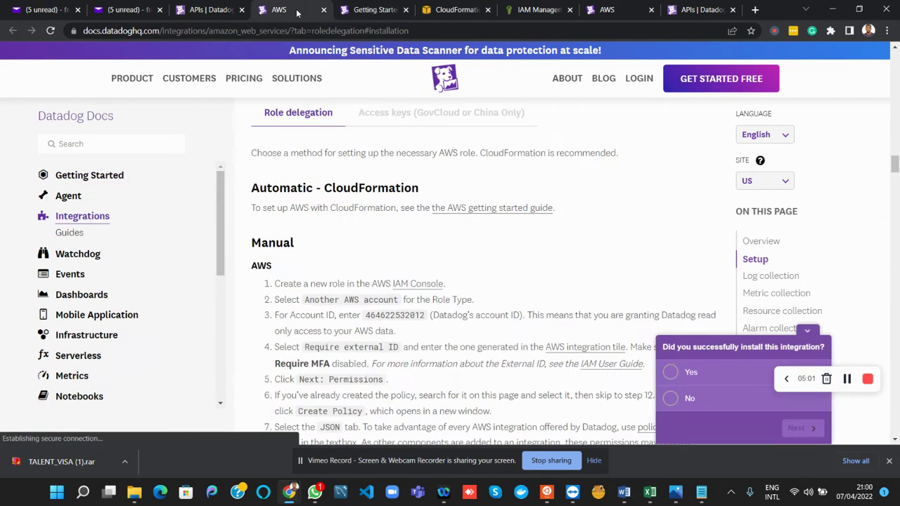
pyautogui.moveTo(316, 140)
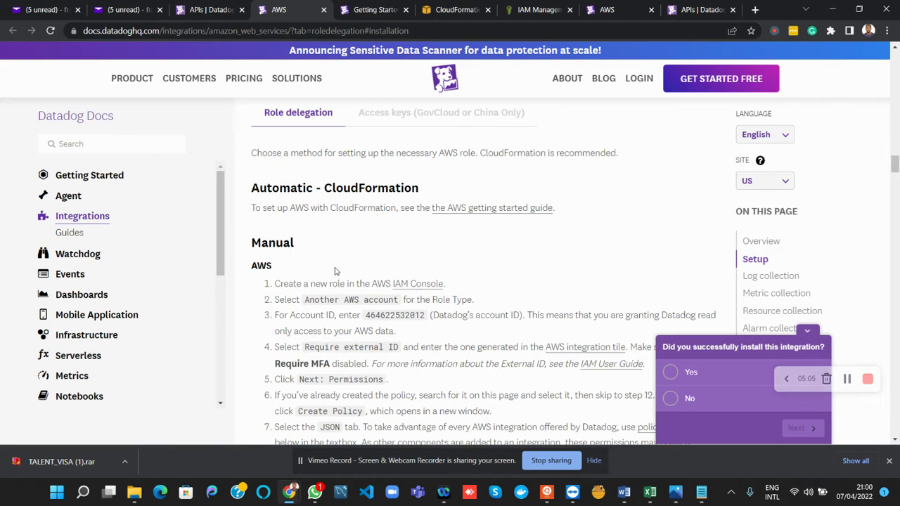
pyautogui.scroll(-1, 316, 248)
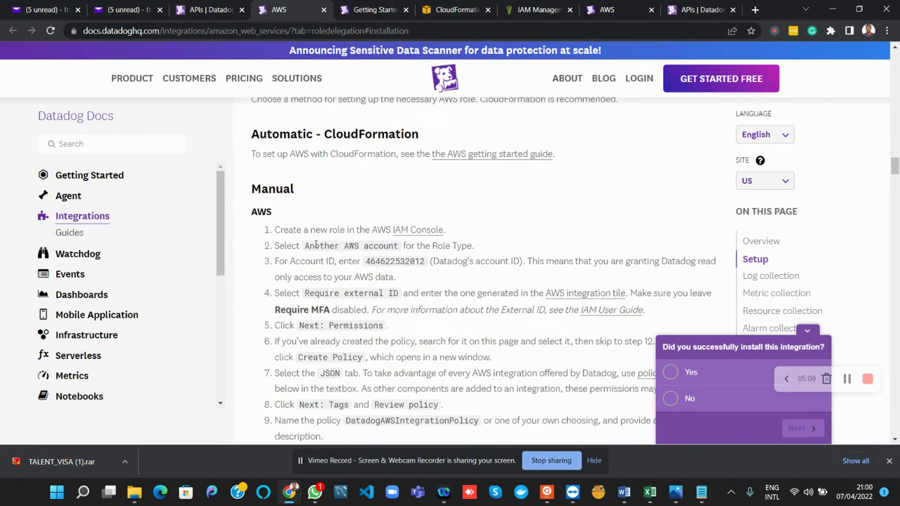
pyautogui.scroll(-1, 316, 245)
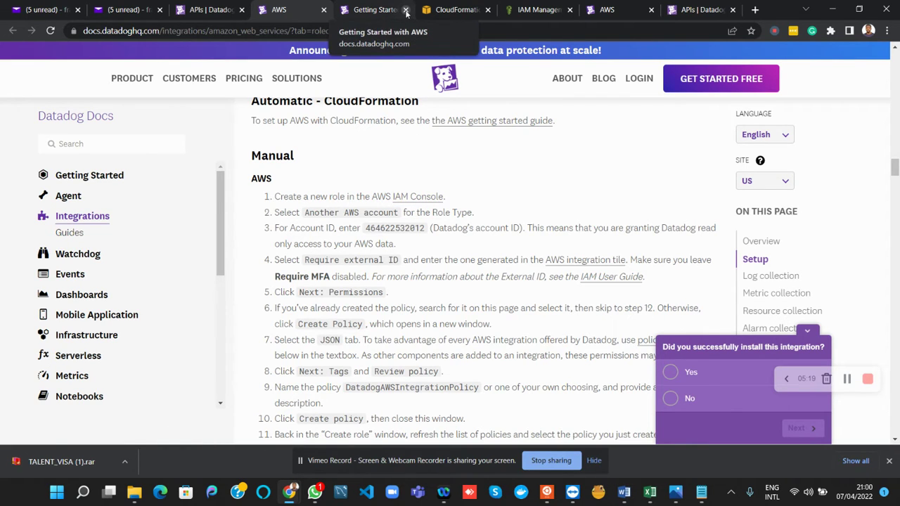
pyautogui.click(406, 12)
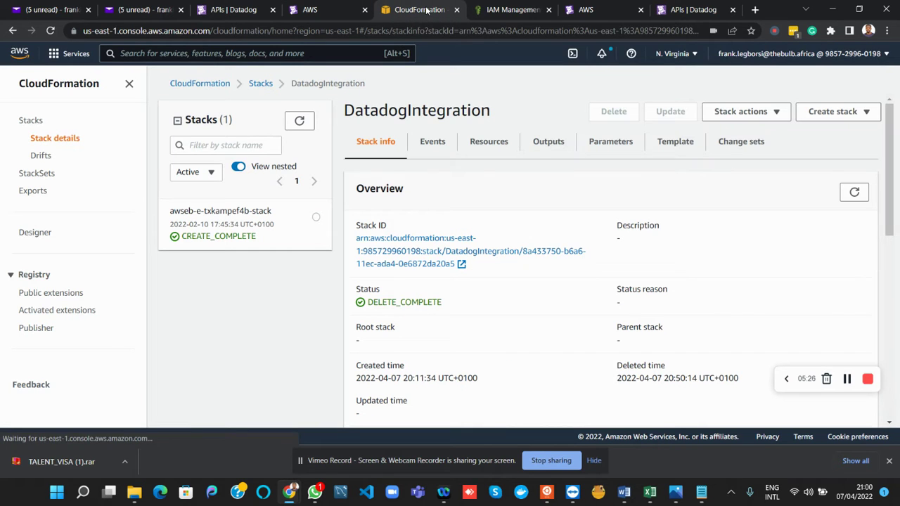
# Switch to the AWS console, search the services for "iam" and open the IAM service.
pyautogui.click(429, 10)
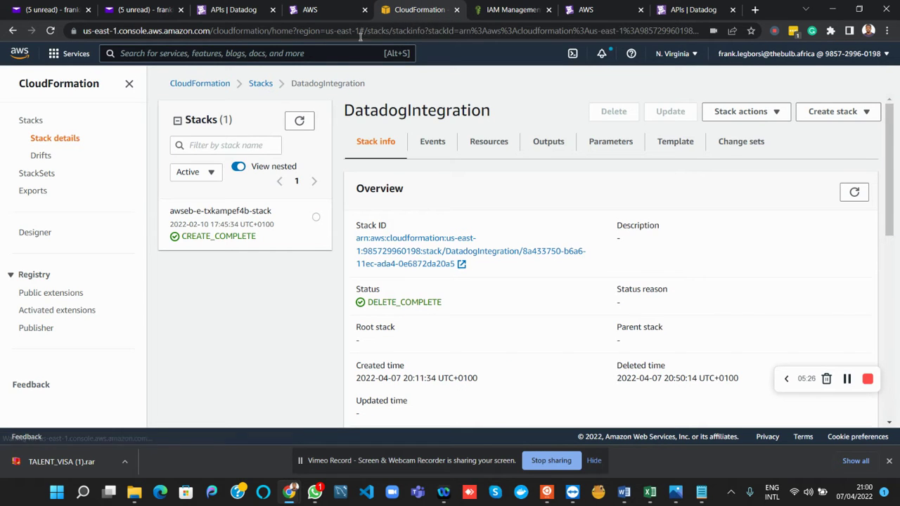
pyautogui.click(331, 54)
pyautogui.write('iam')
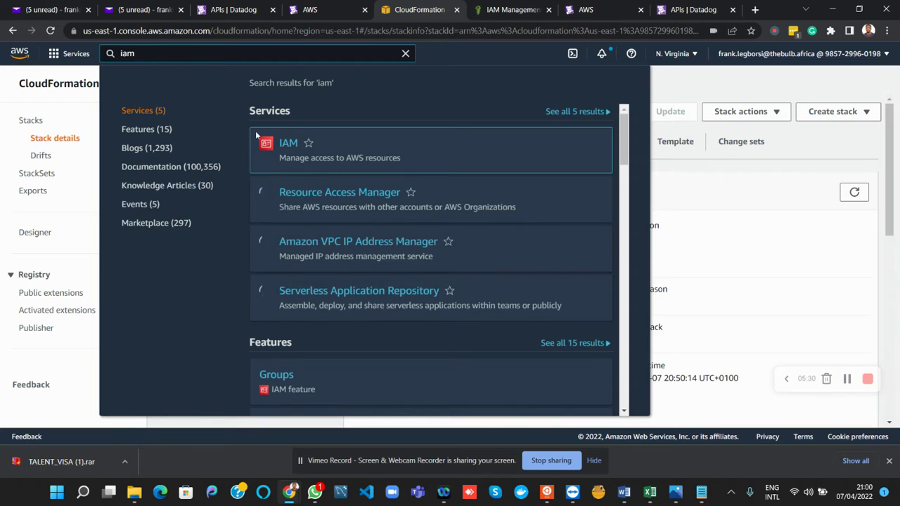
pyautogui.click(288, 145)
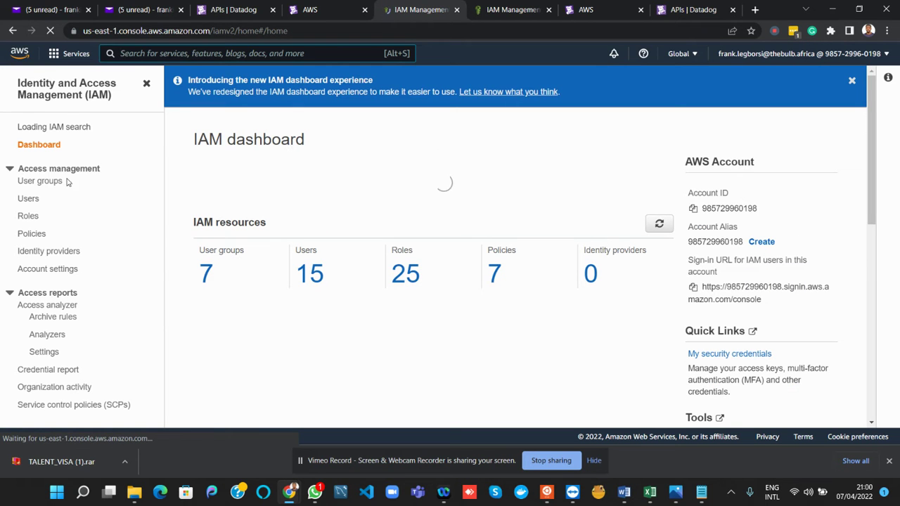
# Start creating a new IAM role with AWS account as the trusted entity type.
pyautogui.click(27, 218)
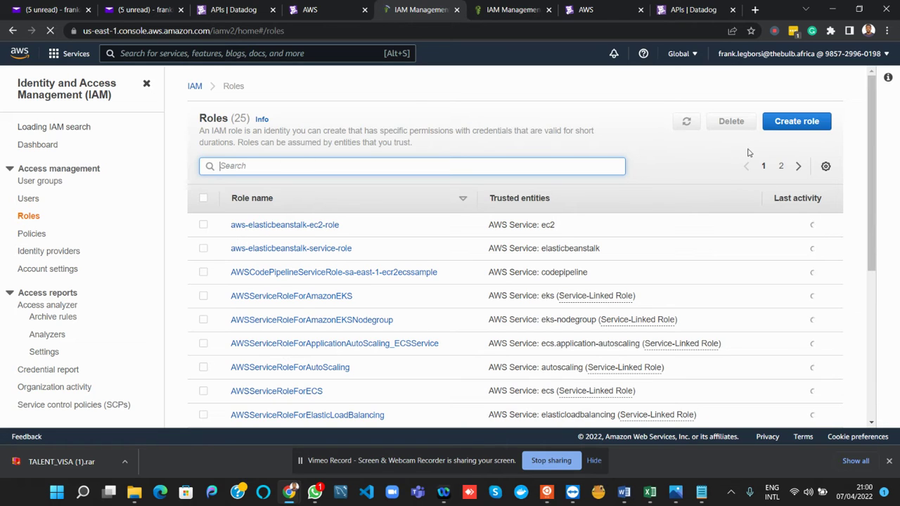
pyautogui.click(787, 129)
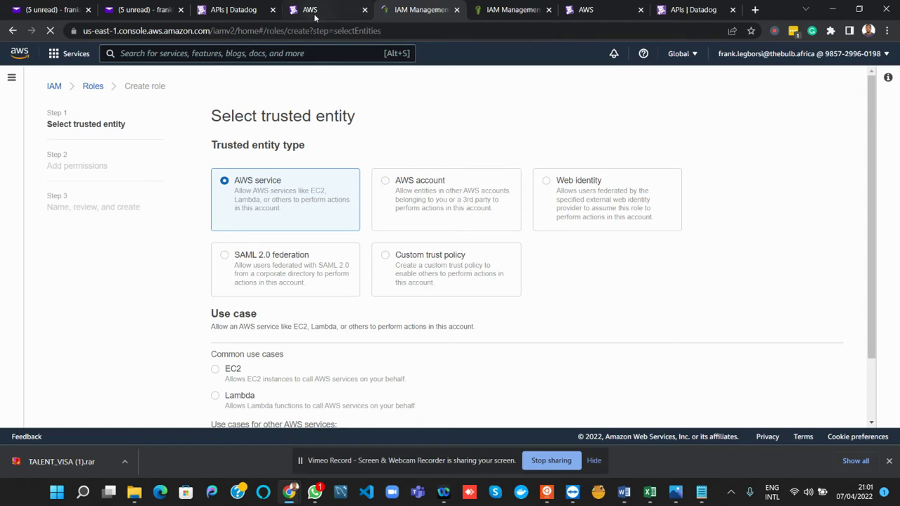
pyautogui.click(418, 202)
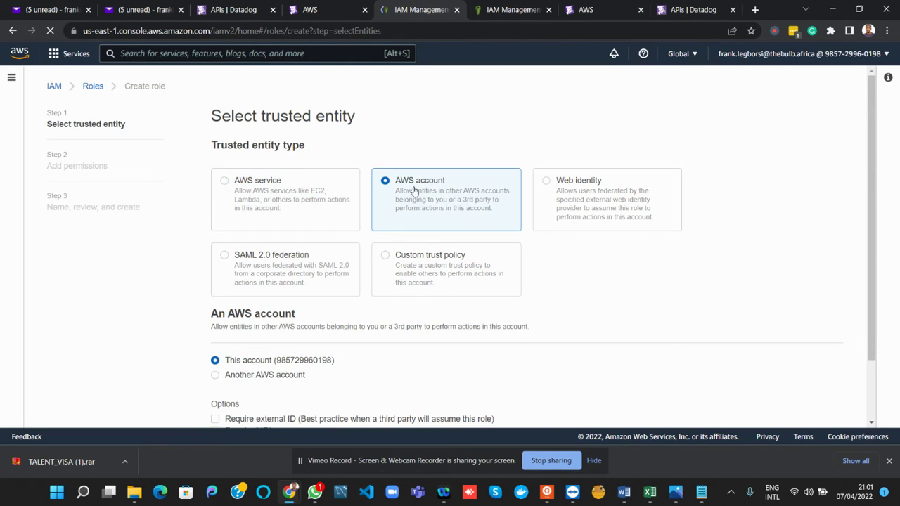
# Set the role's trusted account to Another AWS account, as instructed in the Datadog documentation.
pyautogui.click(319, 14)
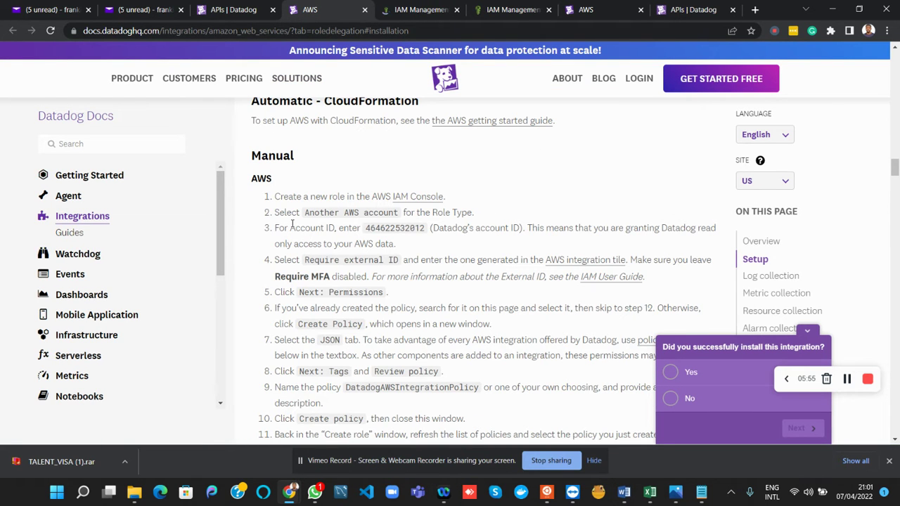
pyautogui.click(426, 8)
pyautogui.scroll(-2, 412, 227)
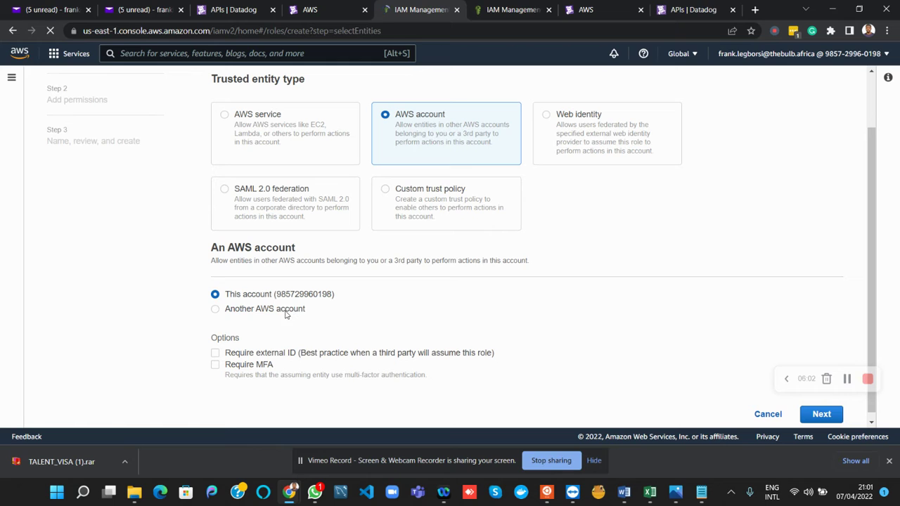
pyautogui.click(216, 310)
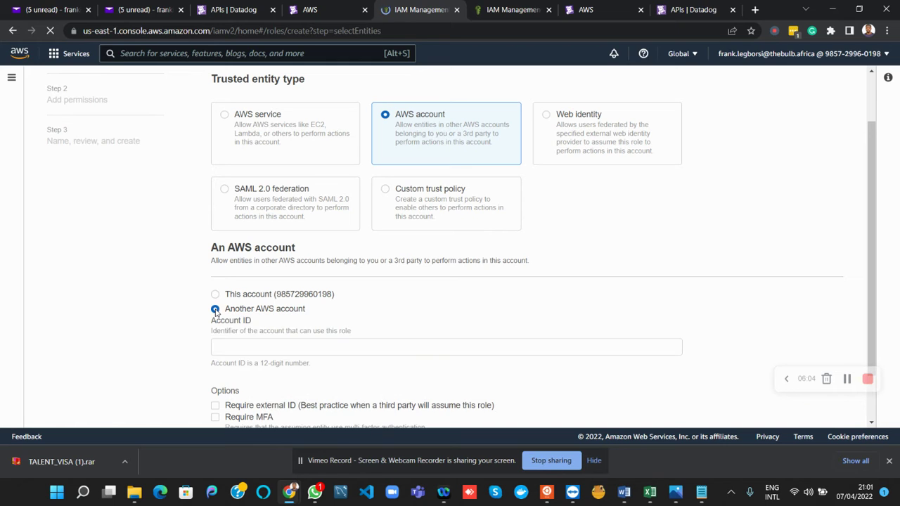
pyautogui.scroll(-1, 232, 309)
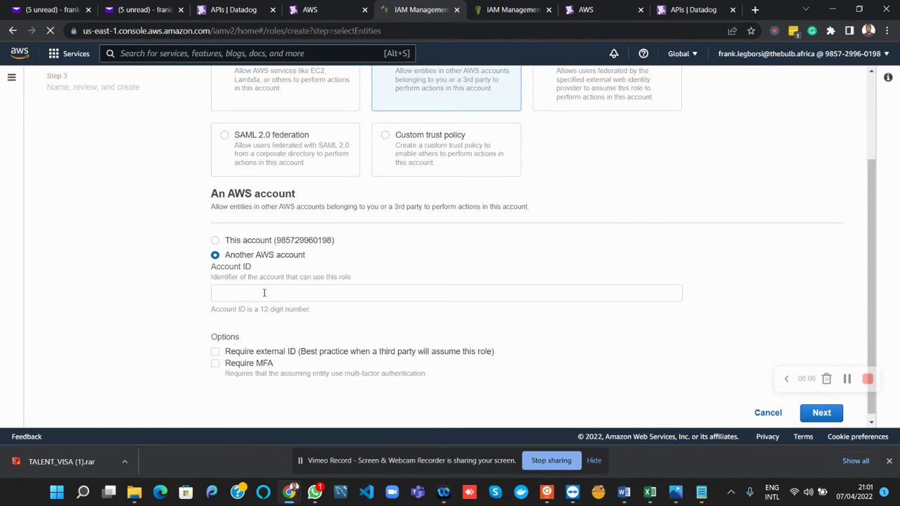
pyautogui.click(326, 11)
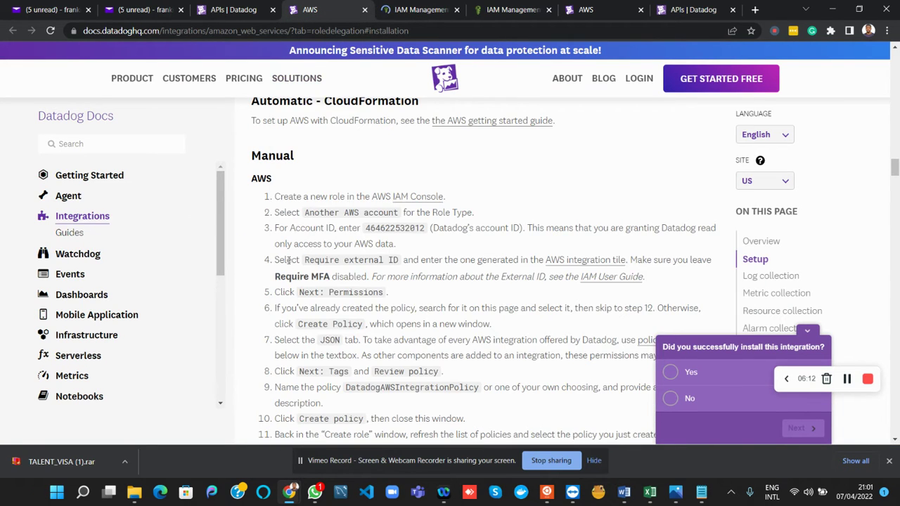
pyautogui.doubleClick(385, 230)
pyautogui.hotkey('ctrl', 'c')
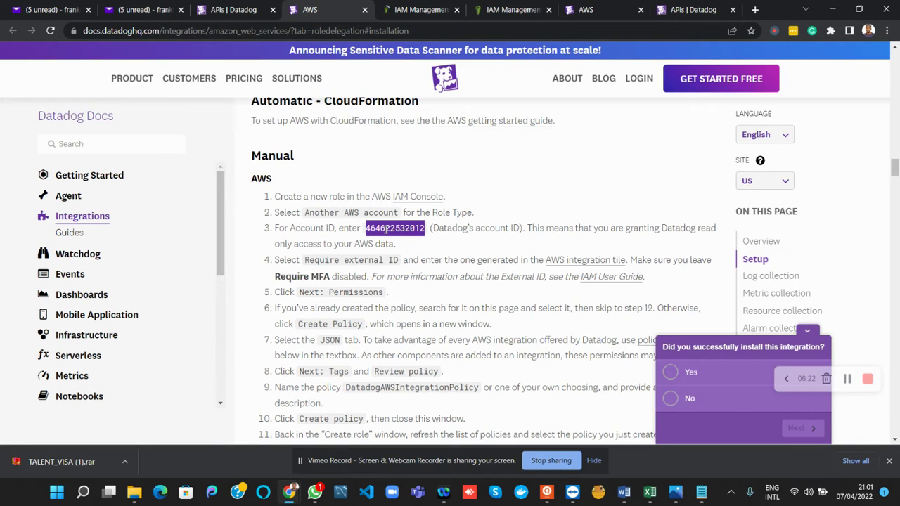
pyautogui.click(399, 9)
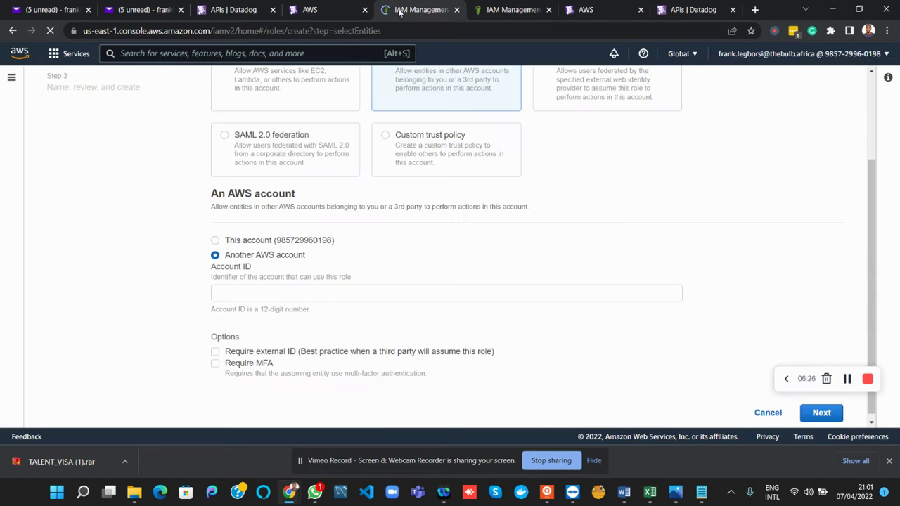
pyautogui.click(275, 294)
pyautogui.hotkey('ctrl', 'v')
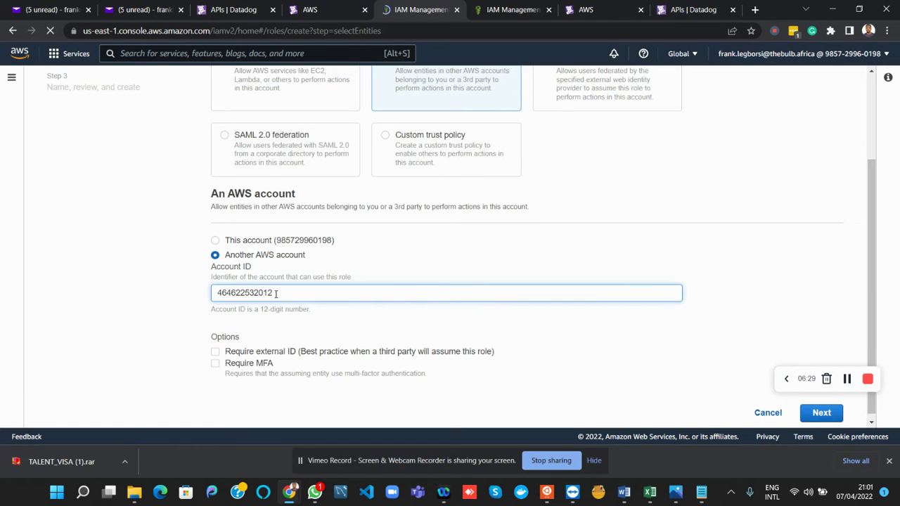
# Enable the Require external ID option for the new role.
pyautogui.scroll(-1, 147, 349)
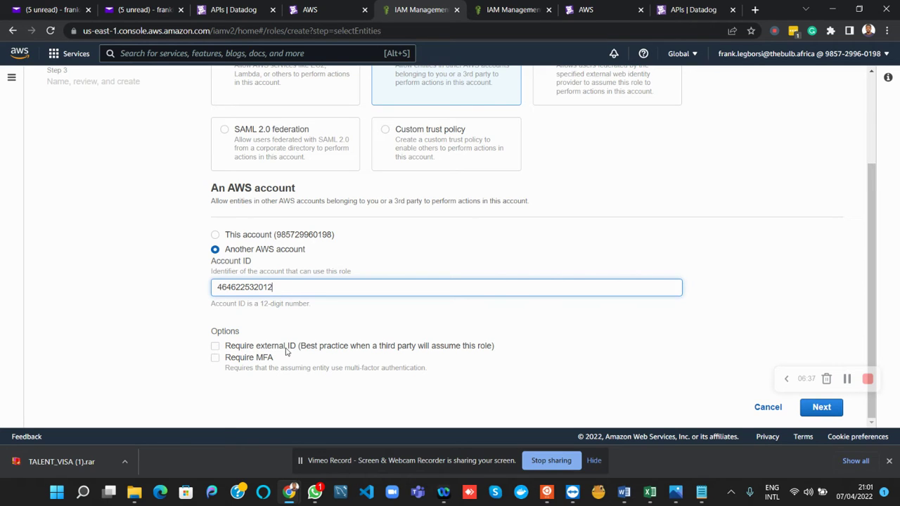
pyautogui.click(215, 347)
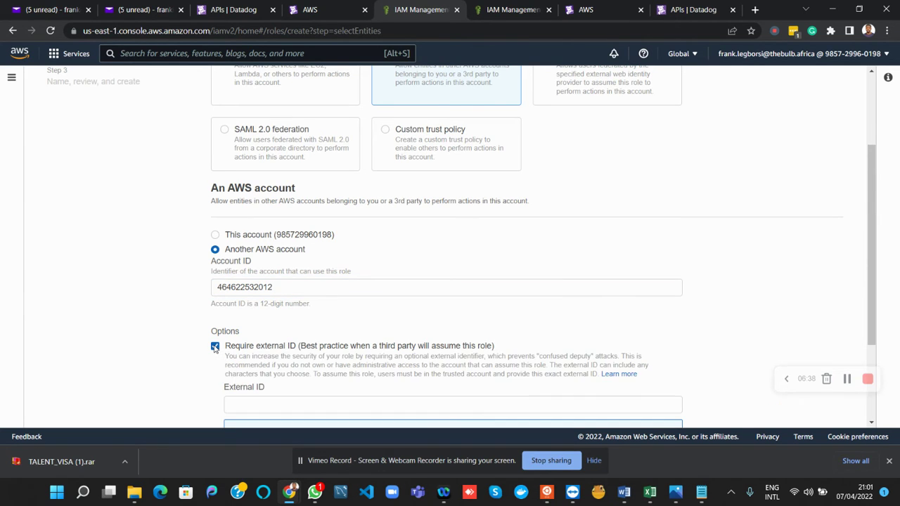
pyautogui.scroll(-2, 215, 349)
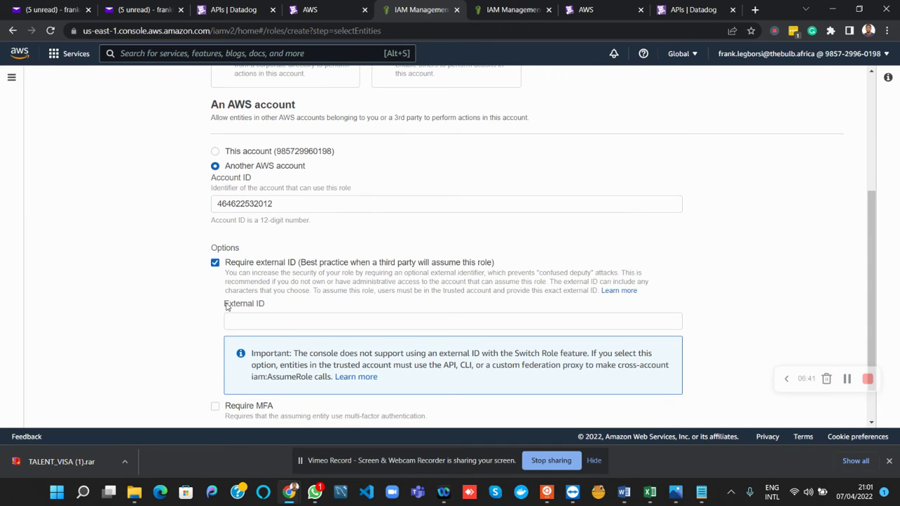
pyautogui.moveTo(225, 304); pyautogui.dragTo(262, 305)
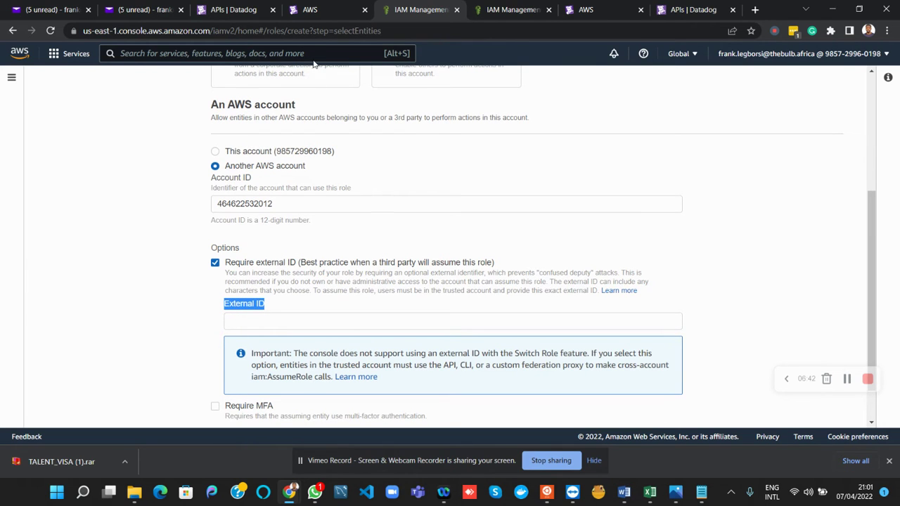
# Switch to the Datadog integration settings and copy the AWS External ID generated for the new account.
pyautogui.click(320, 10)
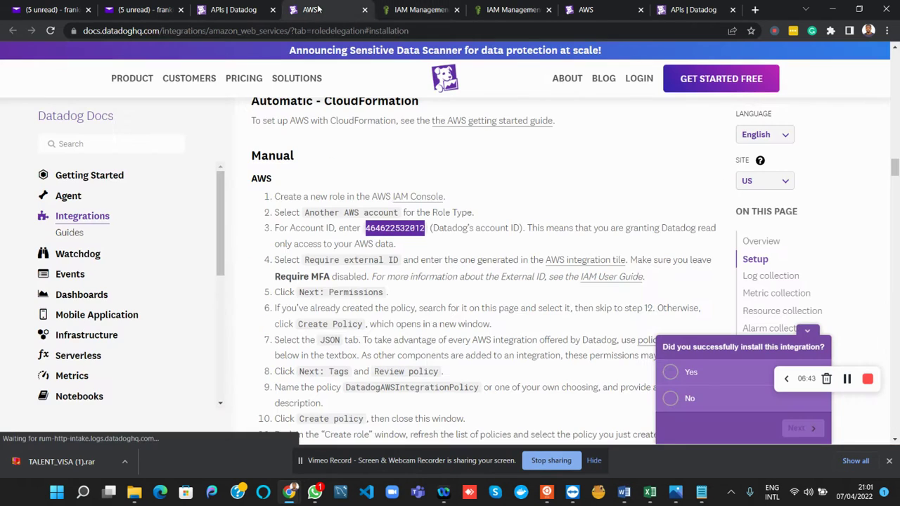
pyautogui.click(237, 10)
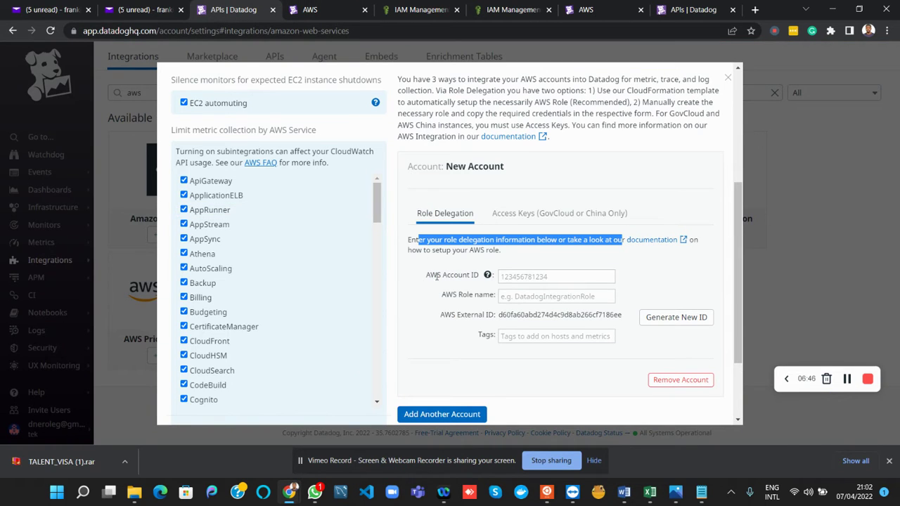
pyautogui.moveTo(442, 314); pyautogui.dragTo(521, 318)
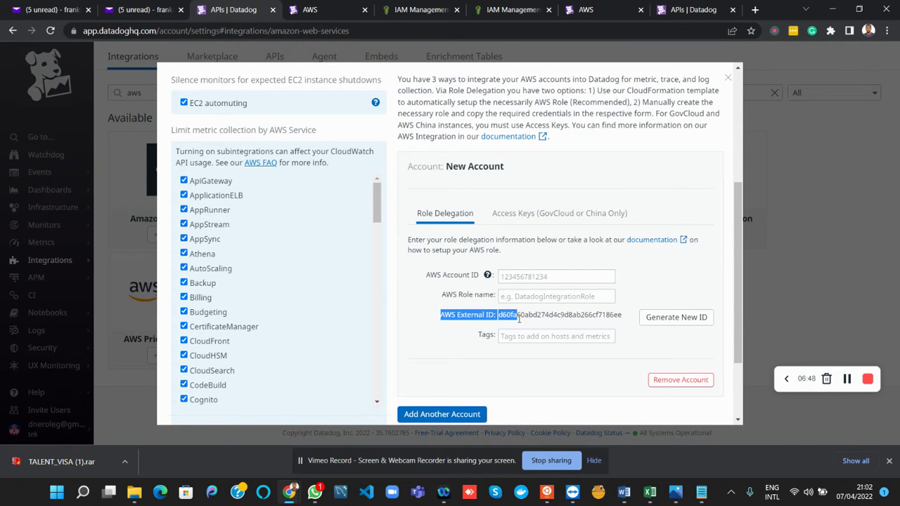
pyautogui.click(526, 318)
pyautogui.doubleClick(542, 316)
pyautogui.hotkey('ctrl', 'c')
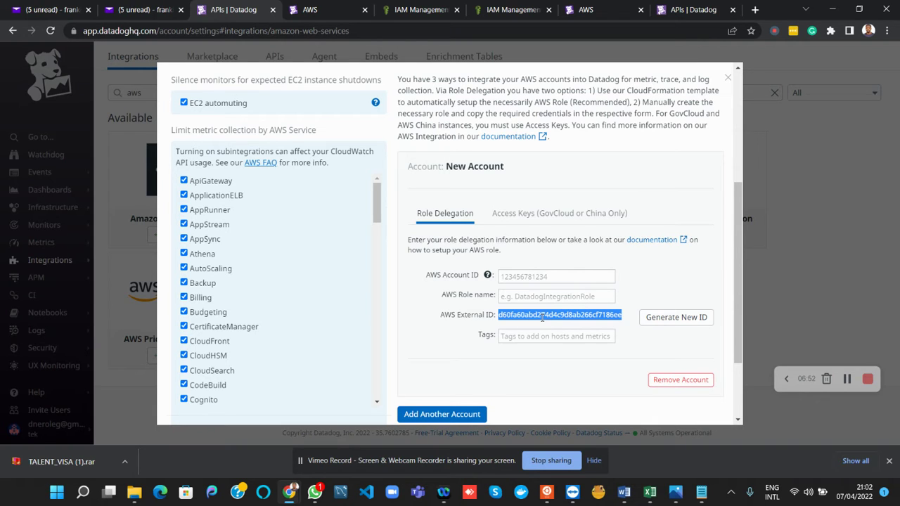
# Return to the IAM role, enter the copied external ID and continue to the Add permissions stage.
pyautogui.click(402, 11)
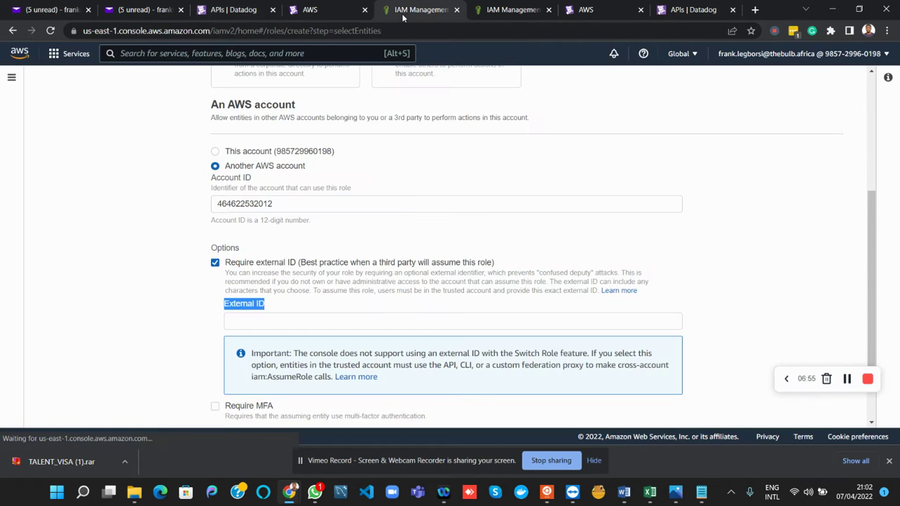
pyautogui.scroll(-1, 289, 298)
pyautogui.click(275, 293)
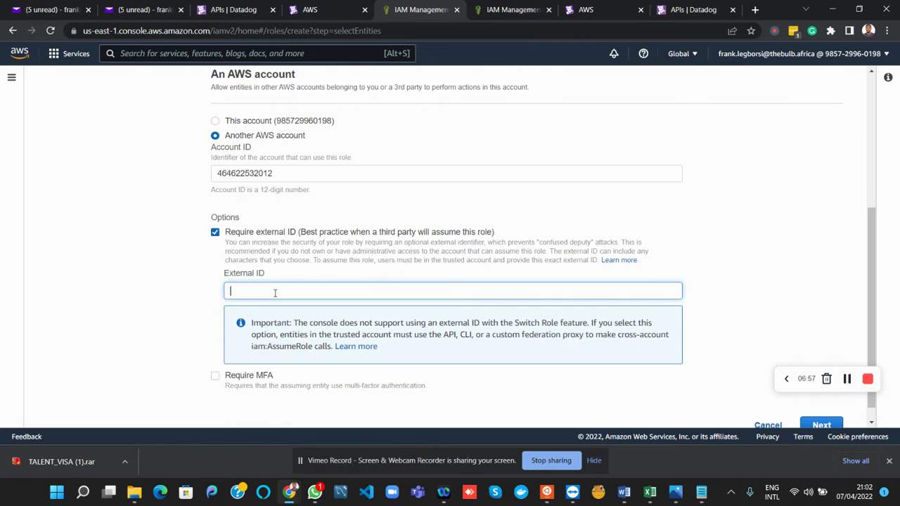
pyautogui.hotkey('ctrl', 'v')
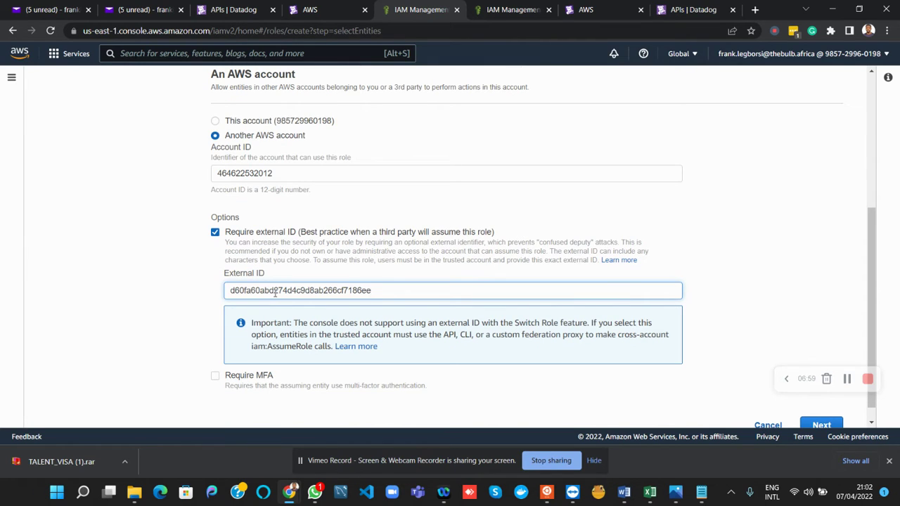
pyautogui.scroll(-1, 275, 293)
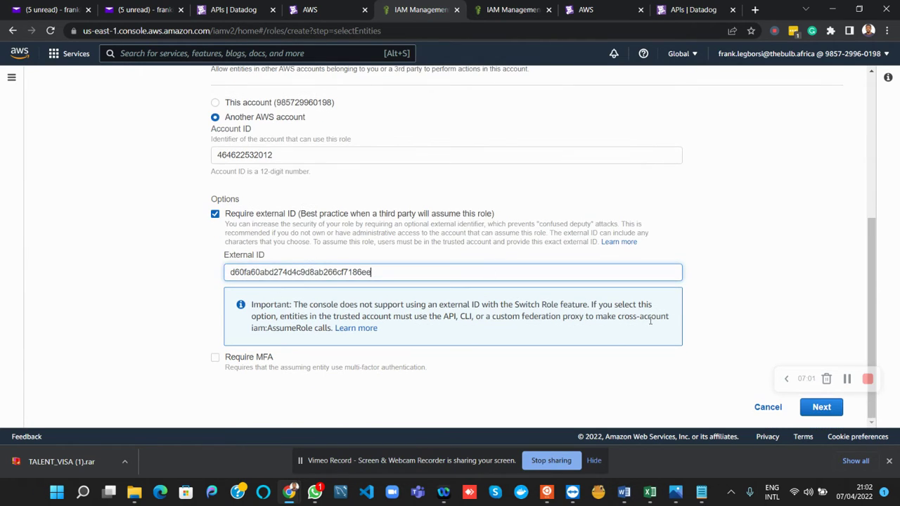
pyautogui.click(820, 408)
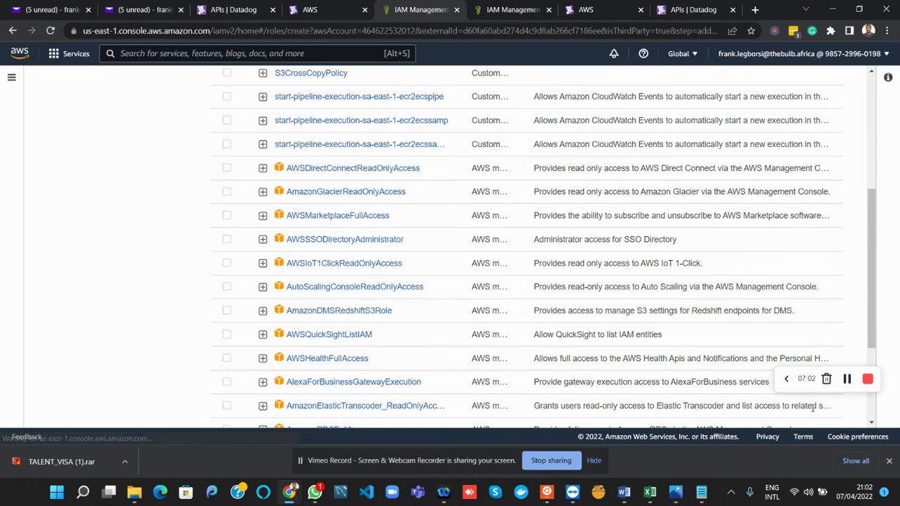
pyautogui.scroll(1, 602, 305)
pyautogui.scroll(3, 601, 305)
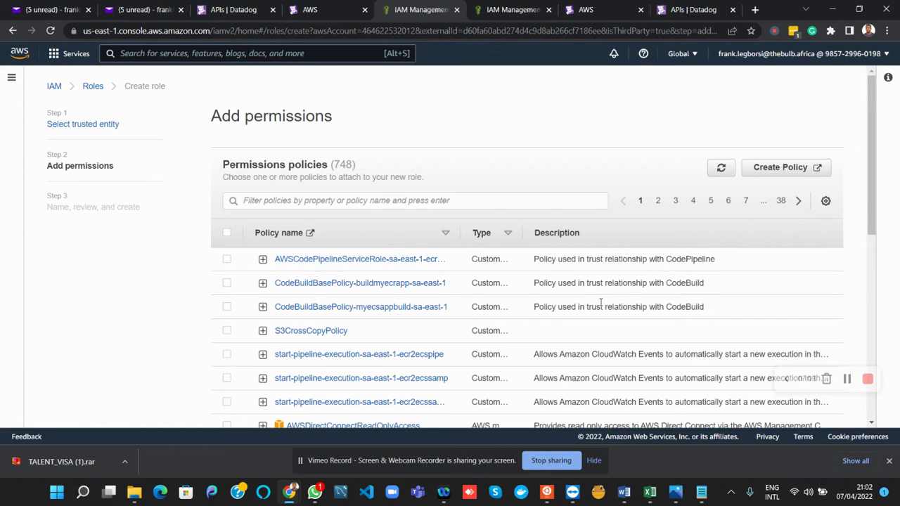
# Read the policy creation instructions in the Datadog documentation, then start a new IAM policy in the JSON editor.
pyautogui.click(337, 10)
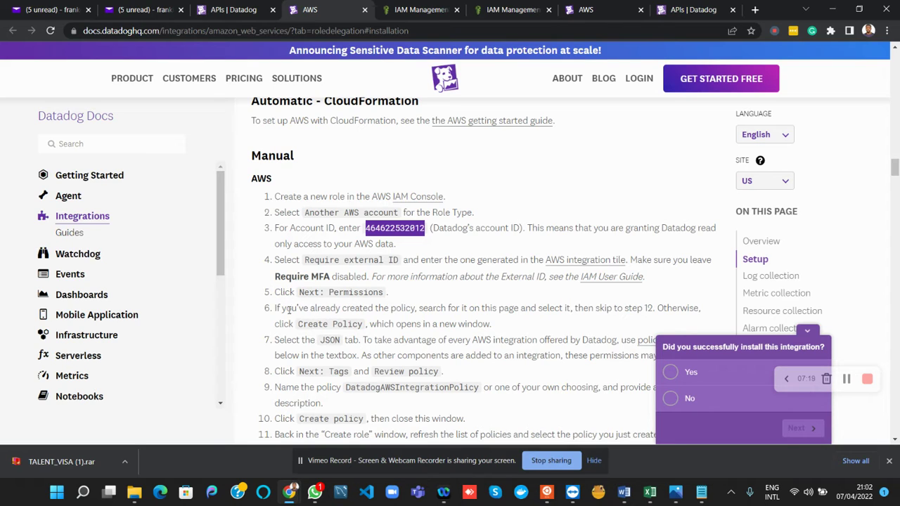
pyautogui.moveTo(275, 307); pyautogui.dragTo(474, 309)
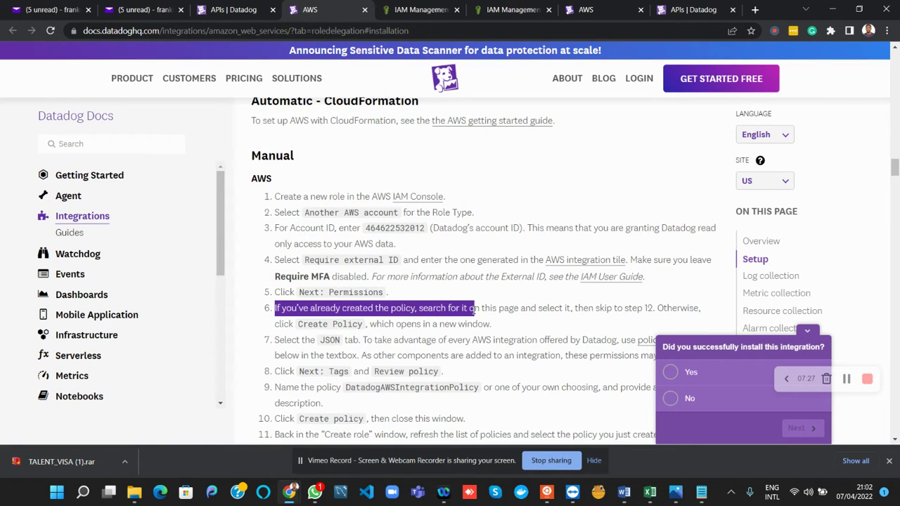
pyautogui.scroll(-1, 474, 309)
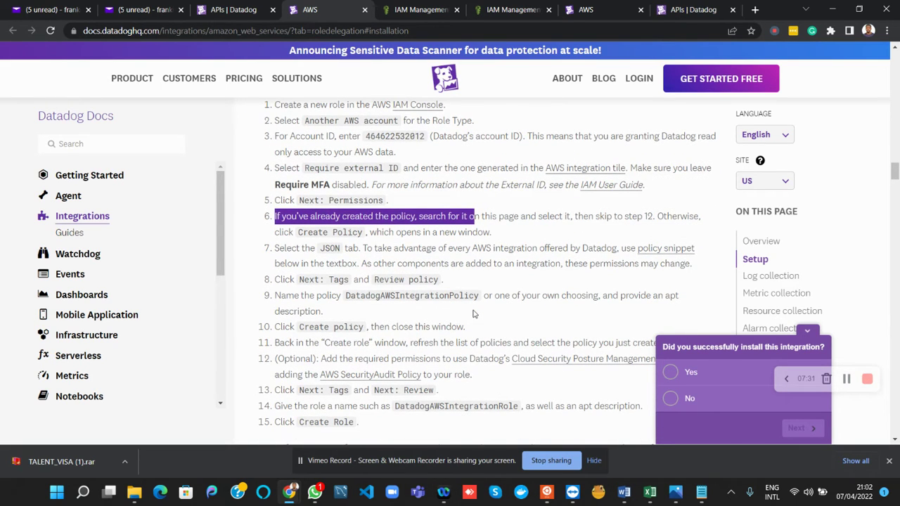
pyautogui.scroll(-1, 474, 314)
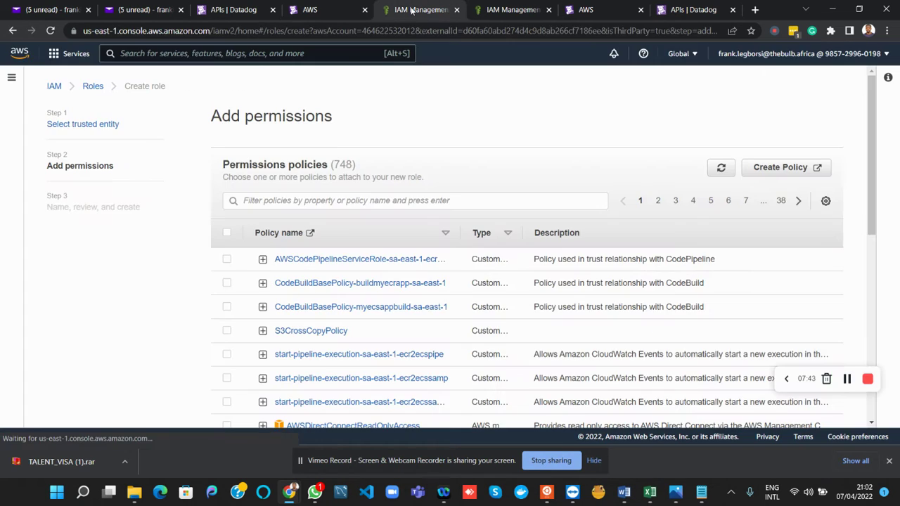
pyautogui.click(418, 10)
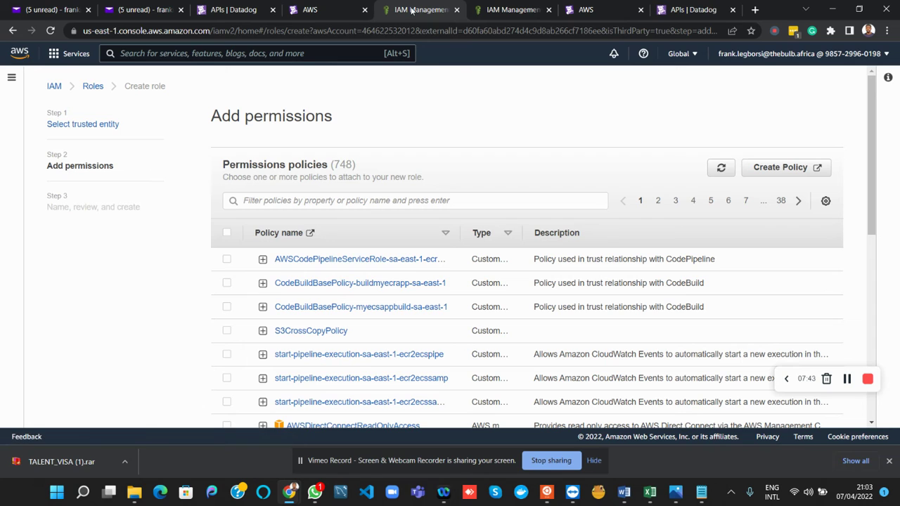
pyautogui.click(495, 11)
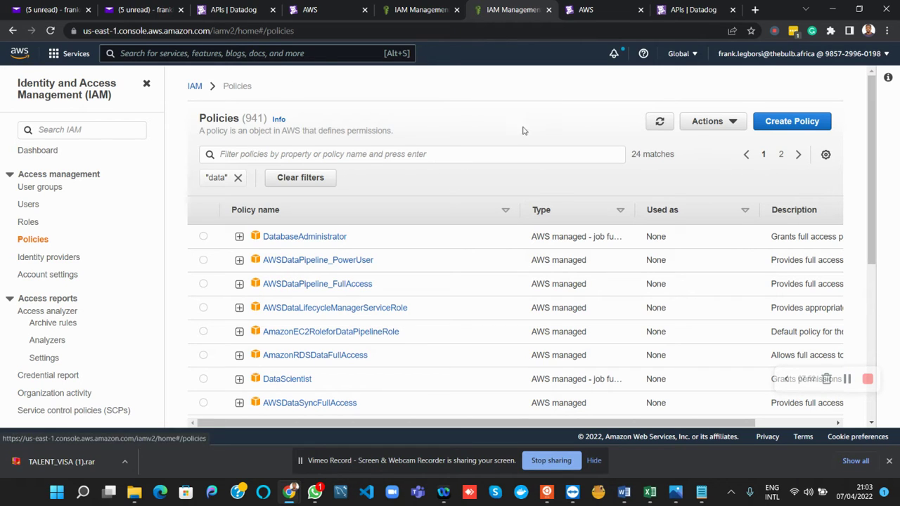
pyautogui.click(802, 127)
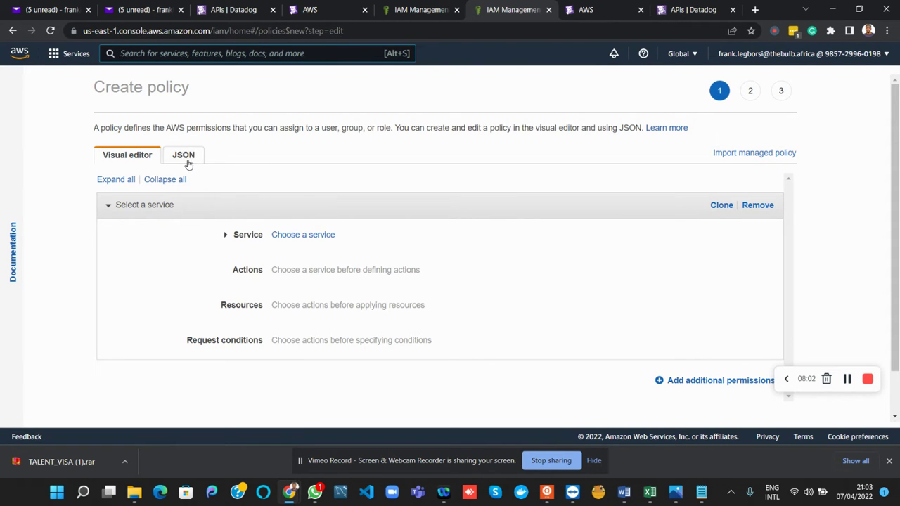
pyautogui.click(186, 158)
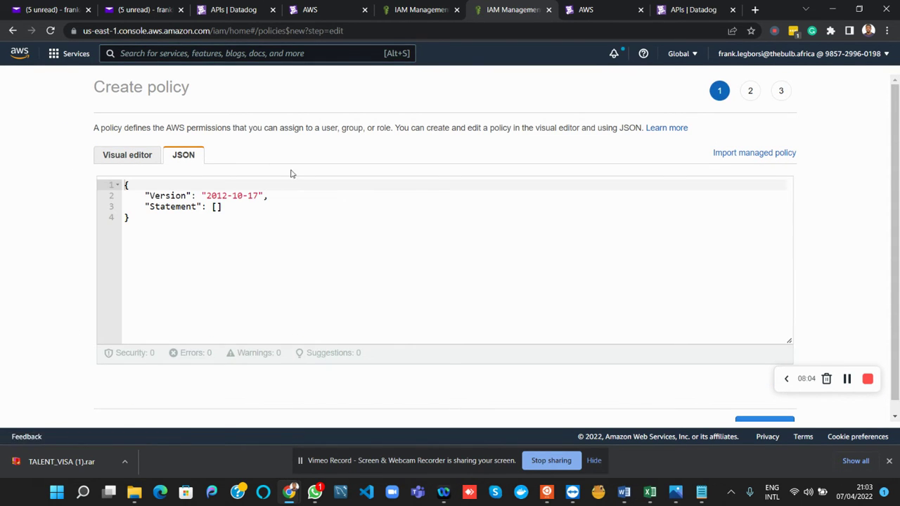
# Return to the Datadog AWS documentation and open the policy snippet linked in the installation instructions in a separate browser tab.
pyautogui.click(327, 12)
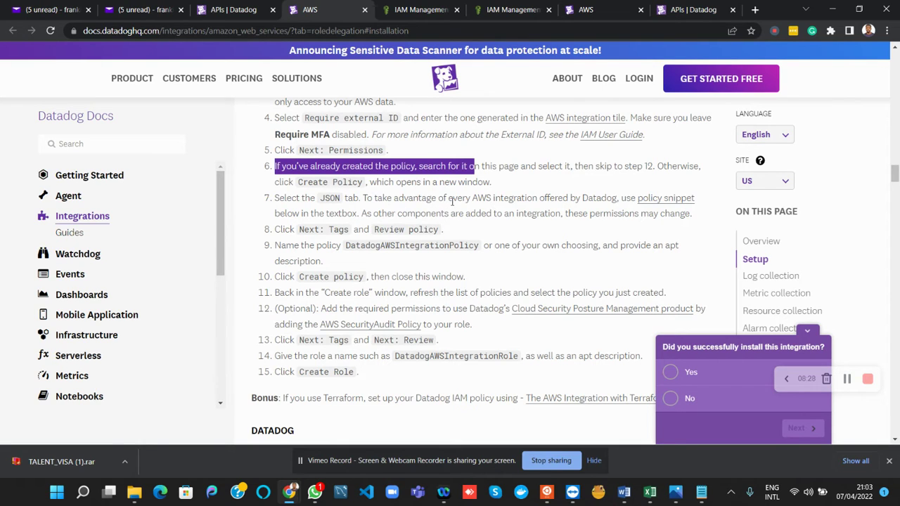
pyautogui.moveTo(478, 199); pyautogui.dragTo(601, 199)
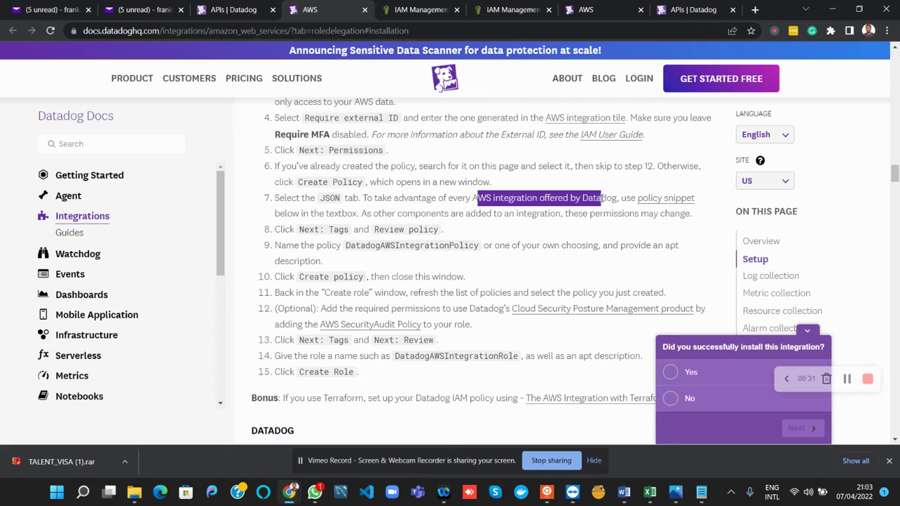
pyautogui.rightClick(661, 202)
pyautogui.click(684, 208)
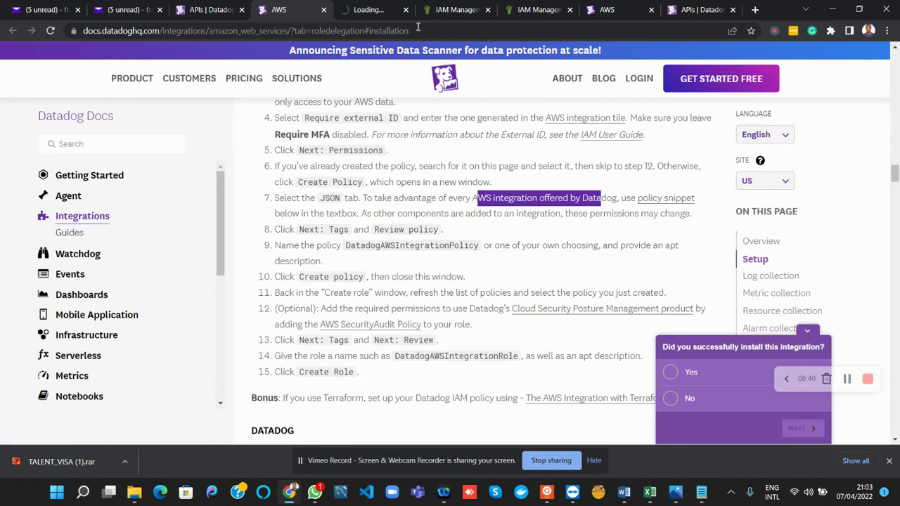
pyautogui.click(362, 10)
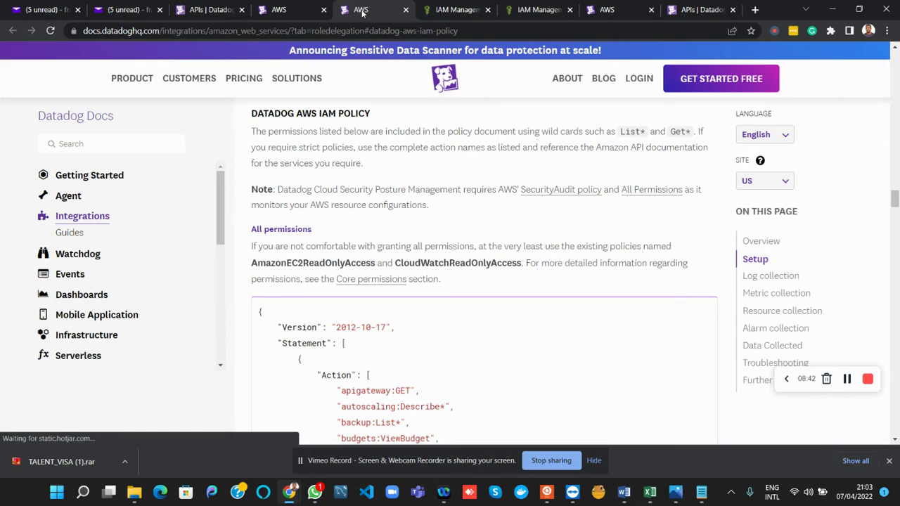
pyautogui.scroll(-3, 261, 148)
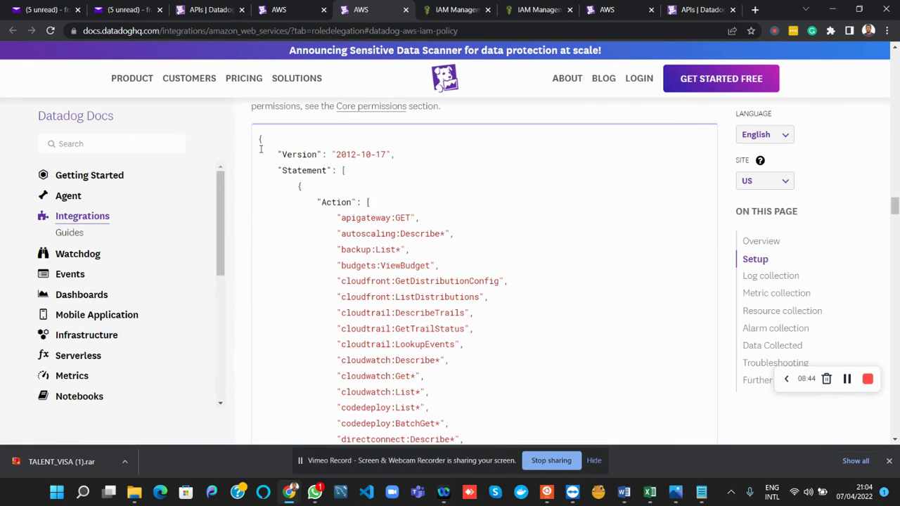
pyautogui.moveTo(260, 143); pyautogui.dragTo(387, 315)
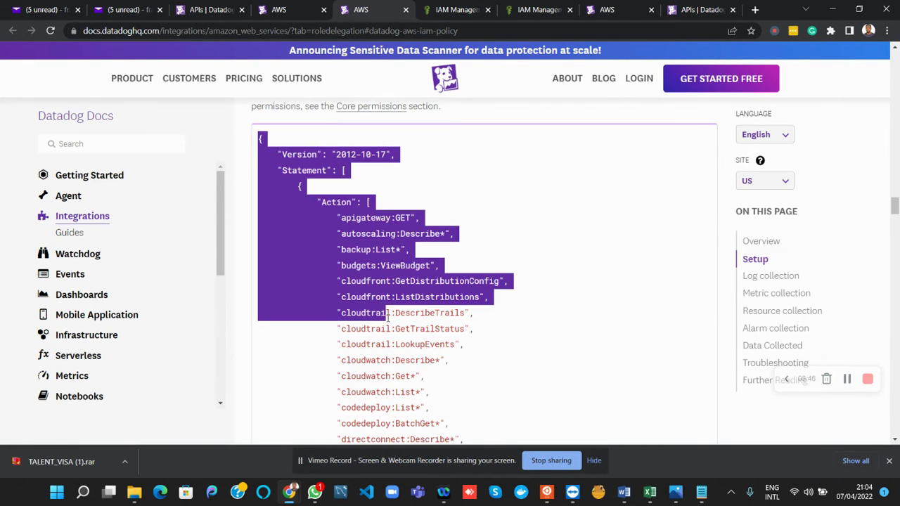
pyautogui.click(387, 317)
pyautogui.scroll(-8, 387, 318)
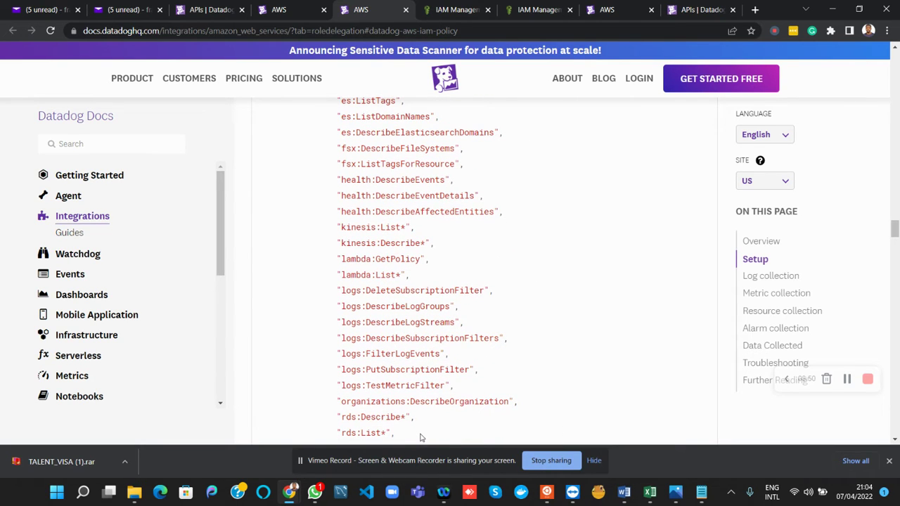
pyautogui.scroll(-7, 420, 437)
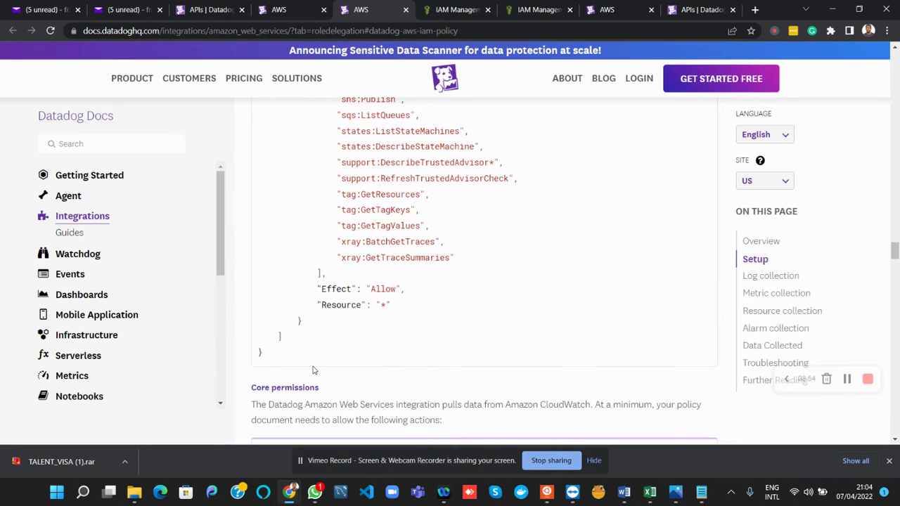
pyautogui.moveTo(280, 362)
pyautogui.mouseDown()
pyautogui.moveTo(269, 287)
pyautogui.moveTo(302, 79)
pyautogui.moveTo(276, 83)
pyautogui.moveTo(322, 215)
pyautogui.moveTo(368, 82)
pyautogui.moveTo(322, 277)
pyautogui.moveTo(352, 94)
pyautogui.moveTo(382, 89)
pyautogui.moveTo(383, 77)
pyautogui.moveTo(368, 147)
pyautogui.mouseUp()
pyautogui.click(360, 181)
pyautogui.scroll(7, 359, 183)
pyautogui.scroll(9, 360, 183)
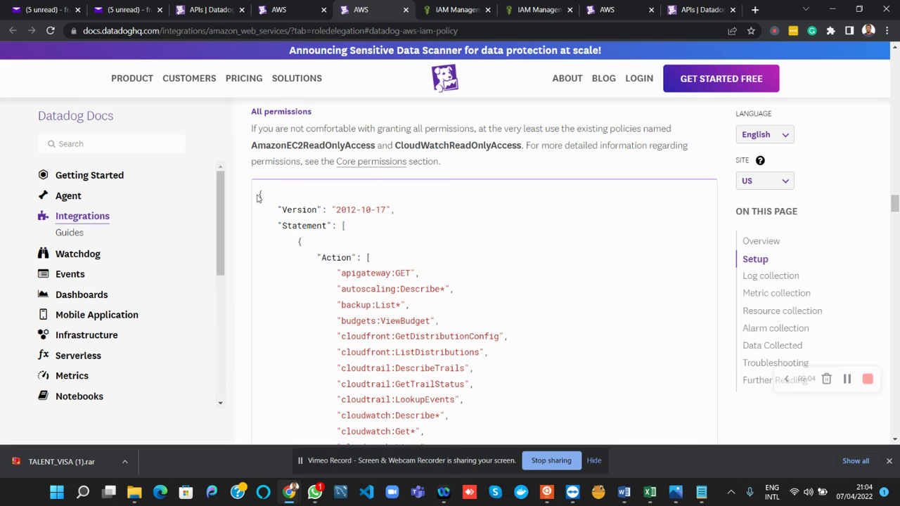
# Copy the complete JSON policy from the All permissions section of the Datadog AWS IAM policy documentation.
pyautogui.moveTo(258, 198); pyautogui.dragTo(400, 354)
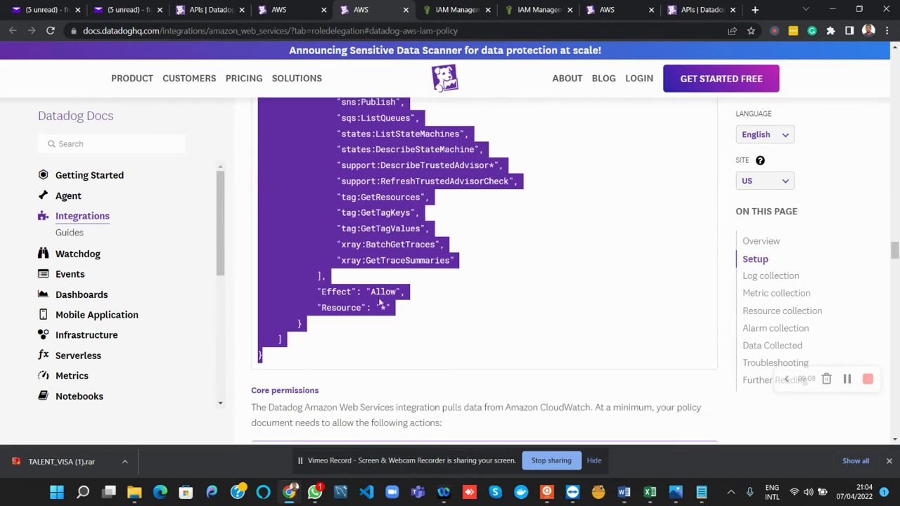
pyautogui.rightClick(363, 244)
pyautogui.click(381, 253)
# Switch to the AWS Create policy page and replace the default JSON with the copied Datadog permissions policy.
pyautogui.click(457, 10)
pyautogui.click(536, 10)
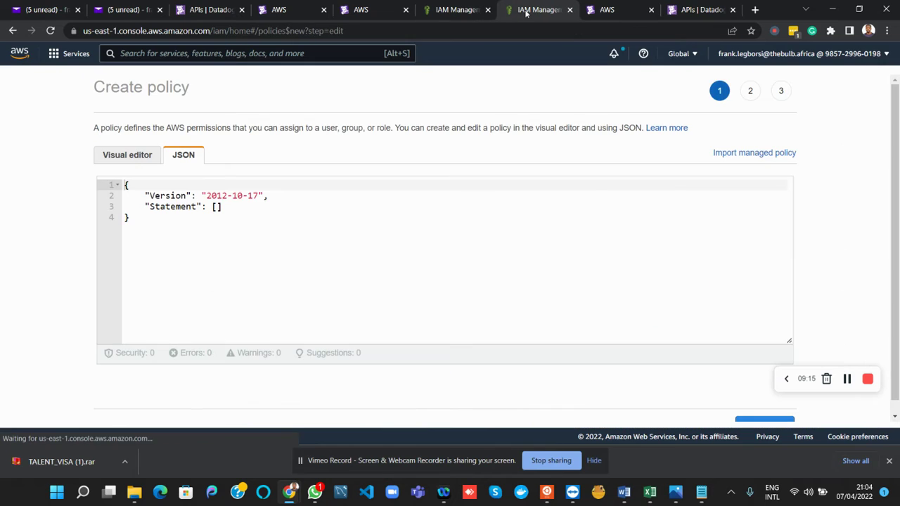
pyautogui.moveTo(200, 223); pyautogui.dragTo(125, 184)
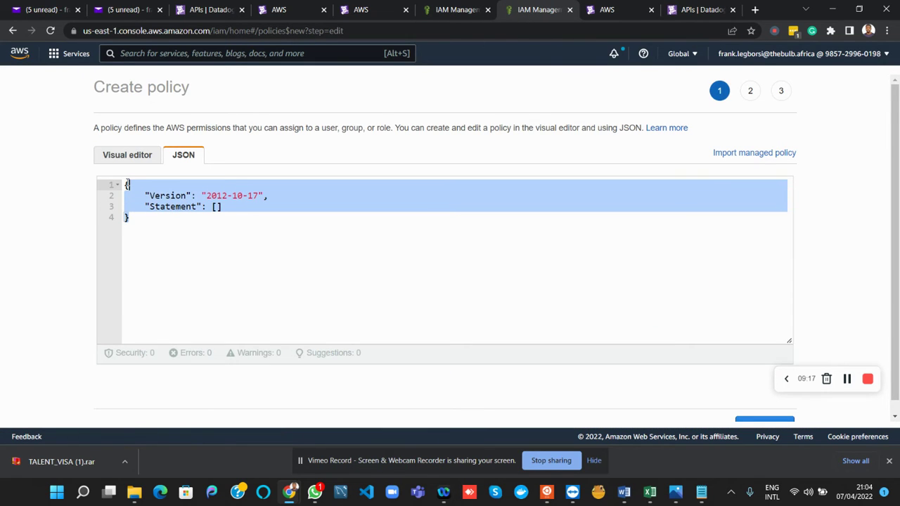
pyautogui.hotkey('ctrl', 'v')
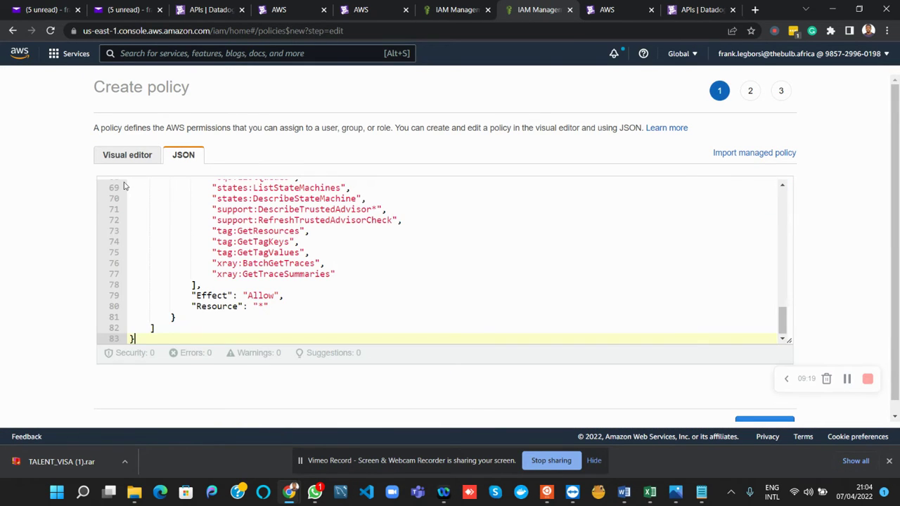
pyautogui.scroll(-1, 479, 300)
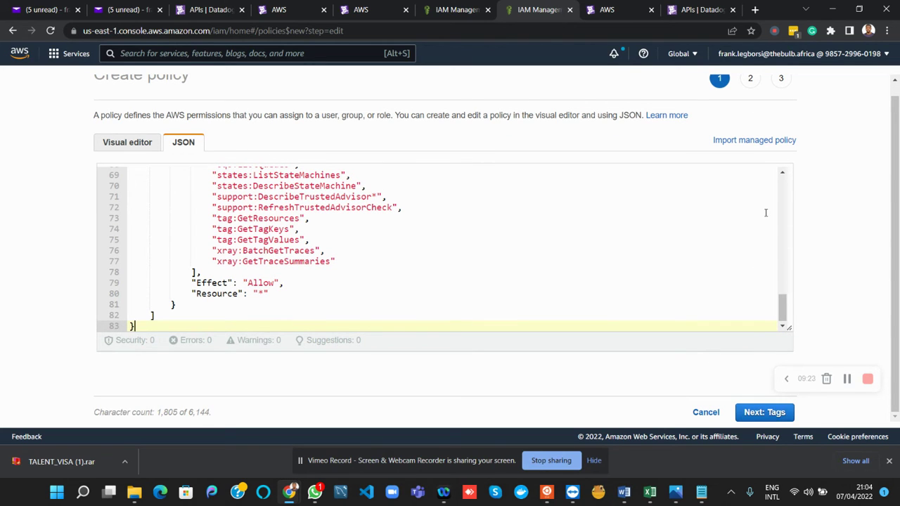
pyautogui.scroll(10, 765, 213)
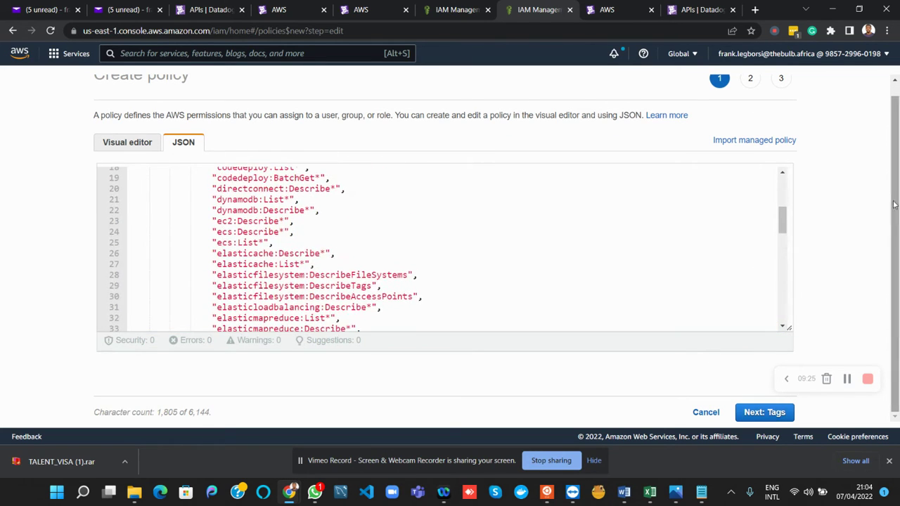
pyautogui.scroll(1, 857, 218)
pyautogui.scroll(-1, 857, 218)
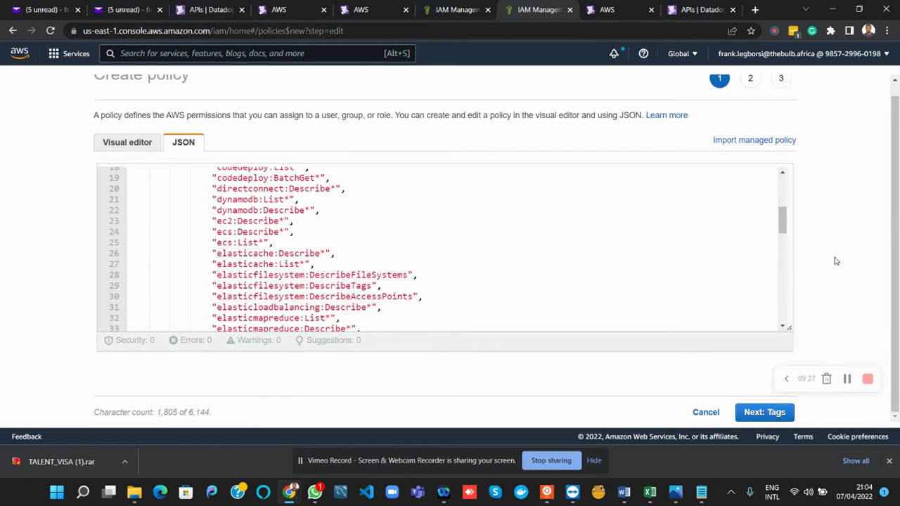
# Continue to the policy review without adding tags and name the policy DataDogAWSIntegrationPolicy.
pyautogui.click(763, 415)
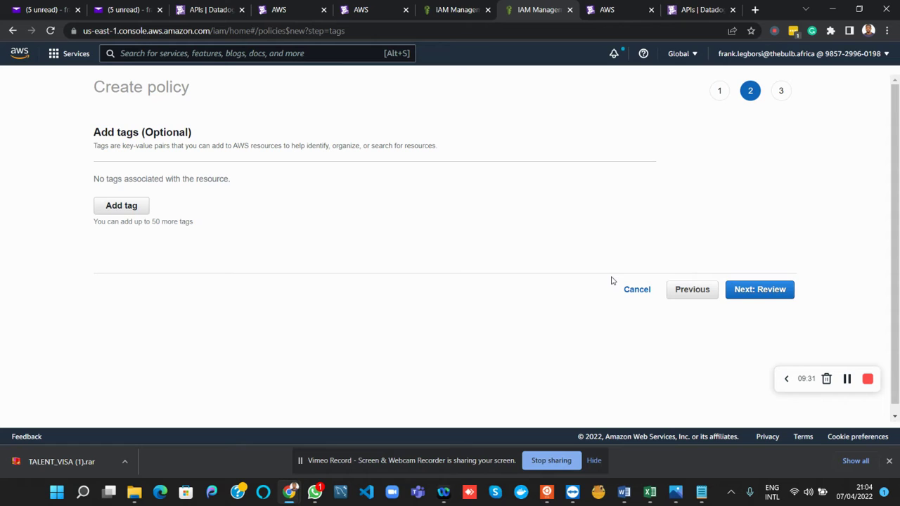
pyautogui.click(756, 296)
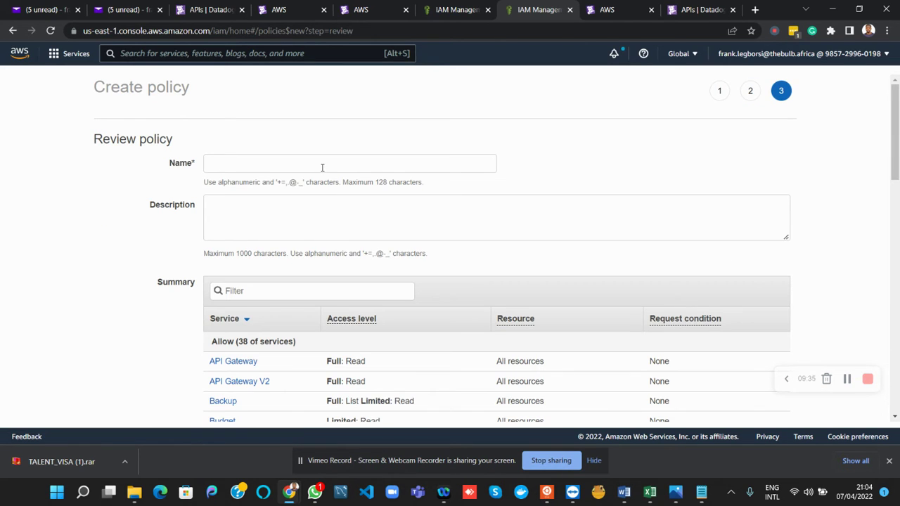
pyautogui.click(322, 168)
pyautogui.write('Data')
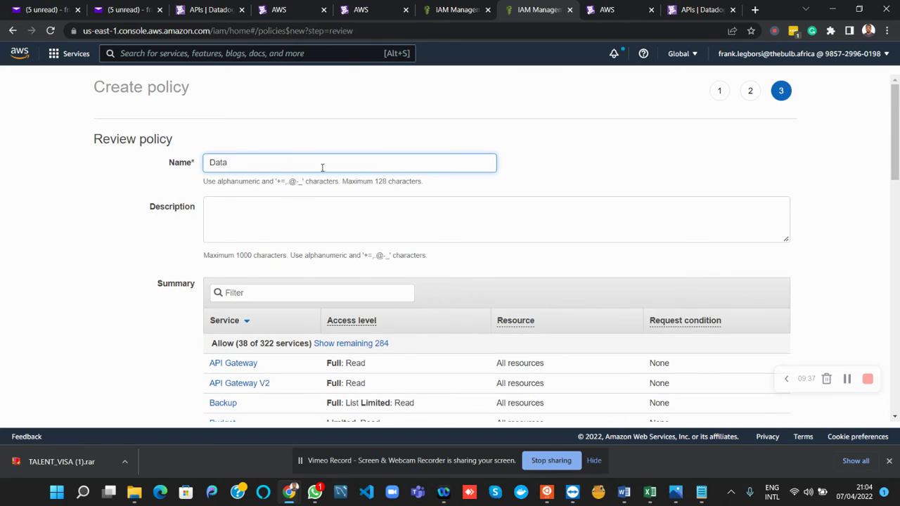
pyautogui.write('DogAWSIntegrationPolicy')
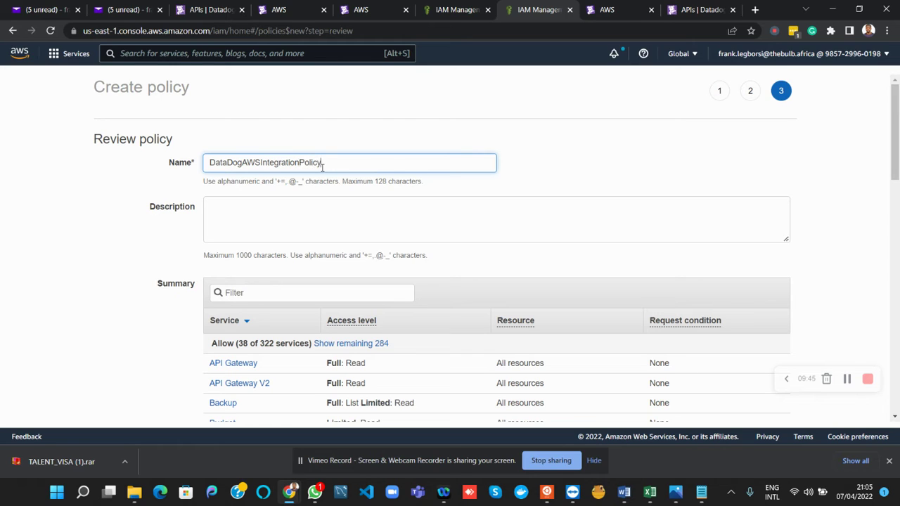
pyautogui.doubleClick(323, 167)
# Describe the policy as "This Policy monitors all of AWS services" and accept the grammar suggestion that removes "of".
pyautogui.click(297, 201)
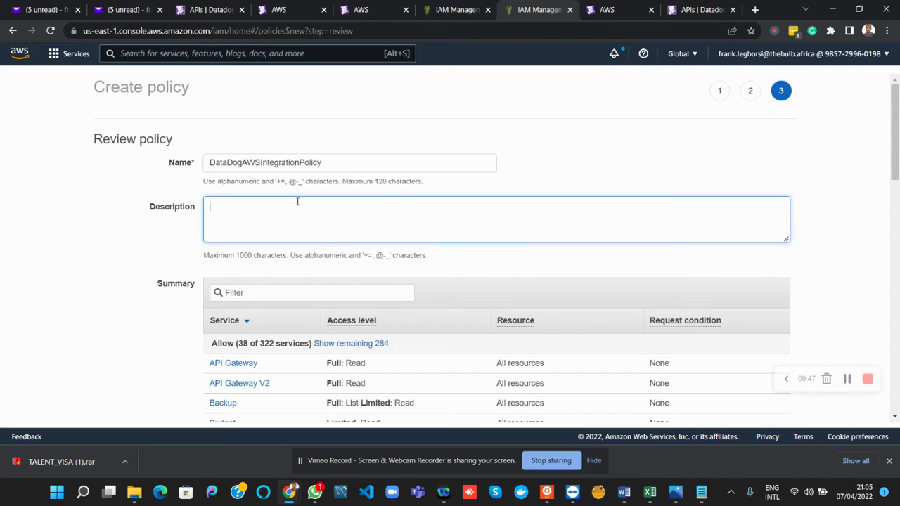
pyautogui.write('This Policy monitors')
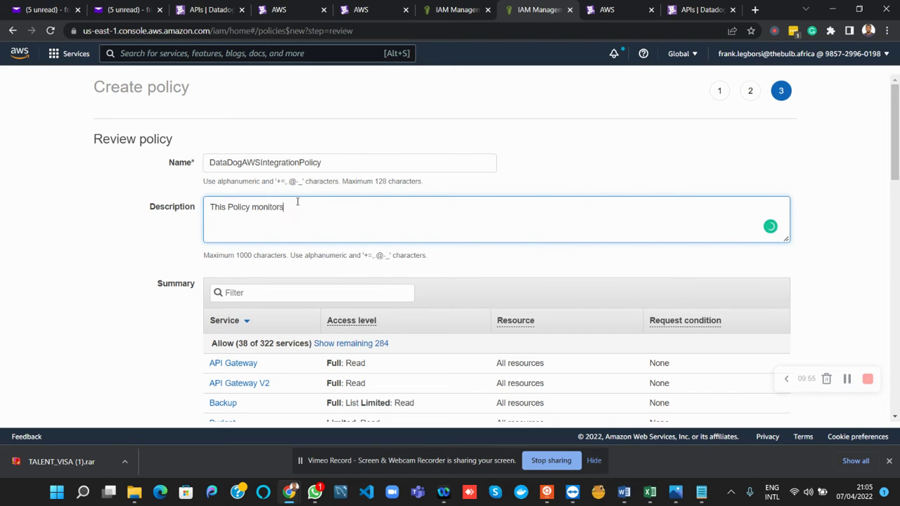
pyautogui.write(' all of AWS services')
pyautogui.scroll(-12, 252, 296)
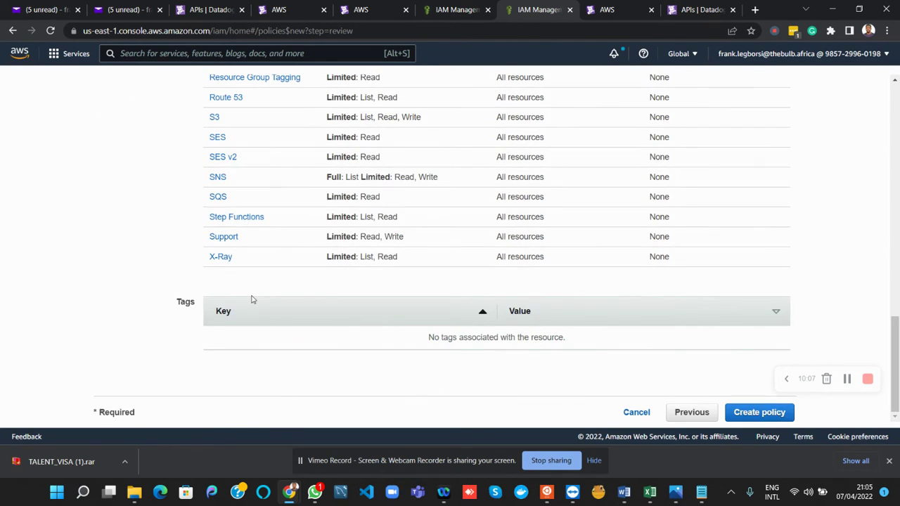
pyautogui.scroll(12, 797, 269)
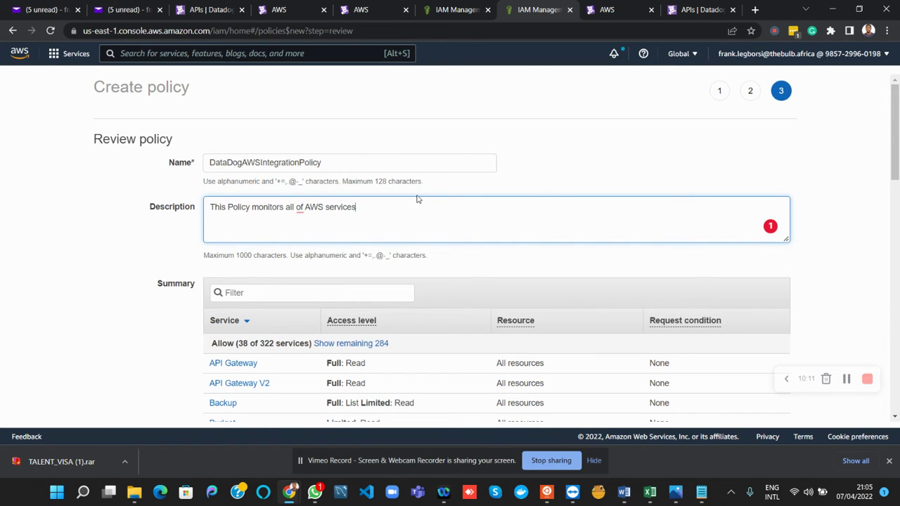
pyautogui.moveTo(300, 208)
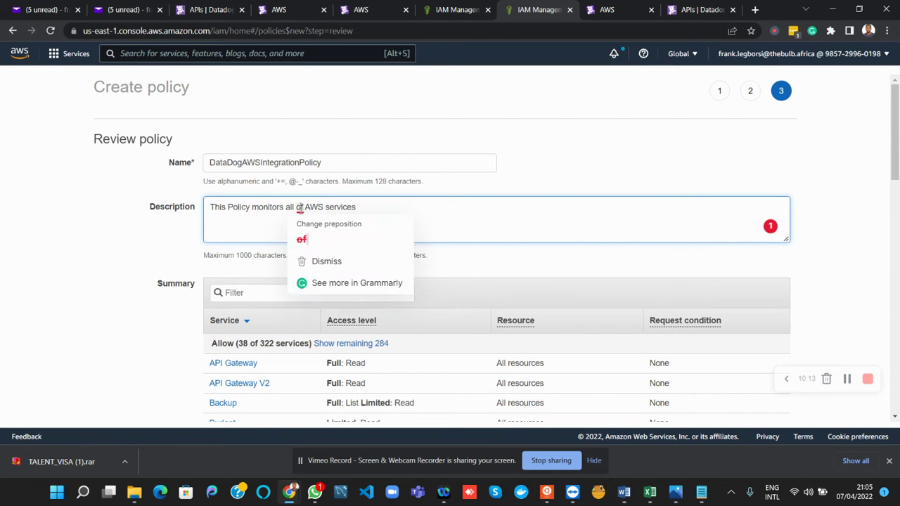
pyautogui.click(306, 233)
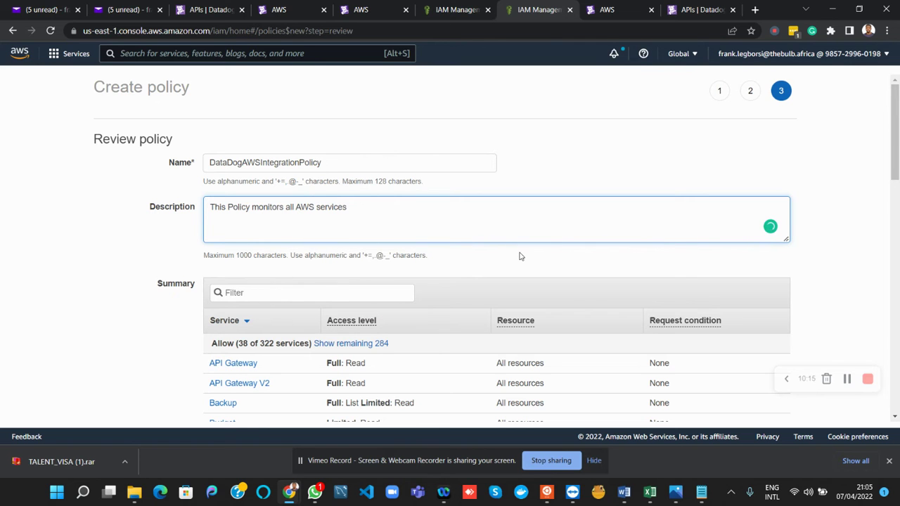
# Create the DataDogAWSIntegrationPolicy policy from the review stage.
pyautogui.scroll(-8, 692, 277)
pyautogui.scroll(-5, 691, 277)
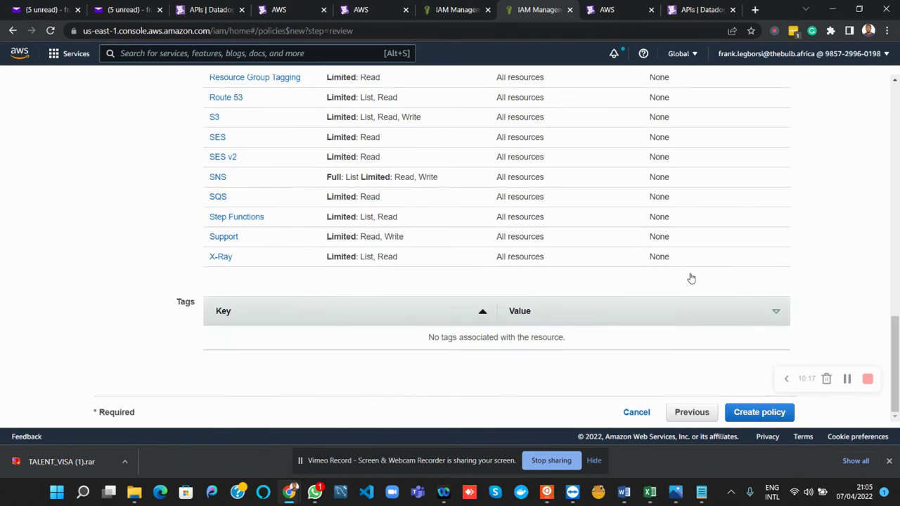
pyautogui.click(760, 413)
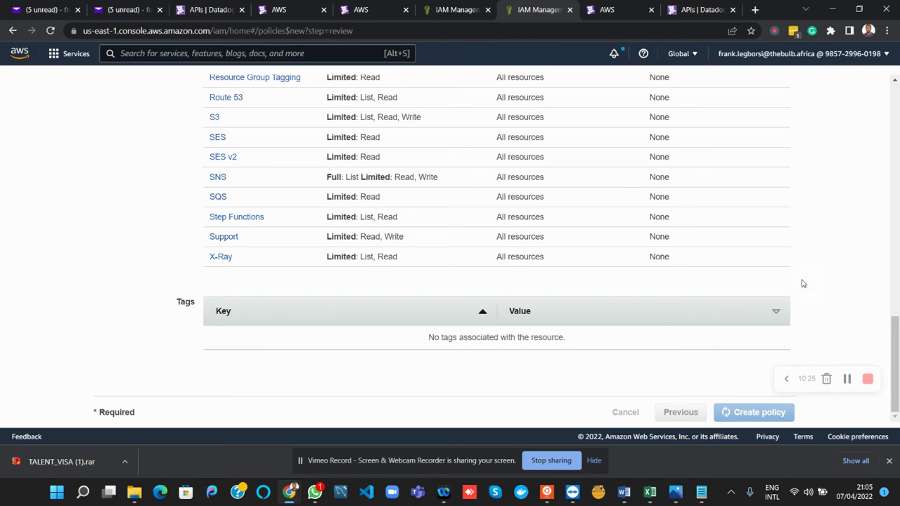
pyautogui.scroll(10, 806, 282)
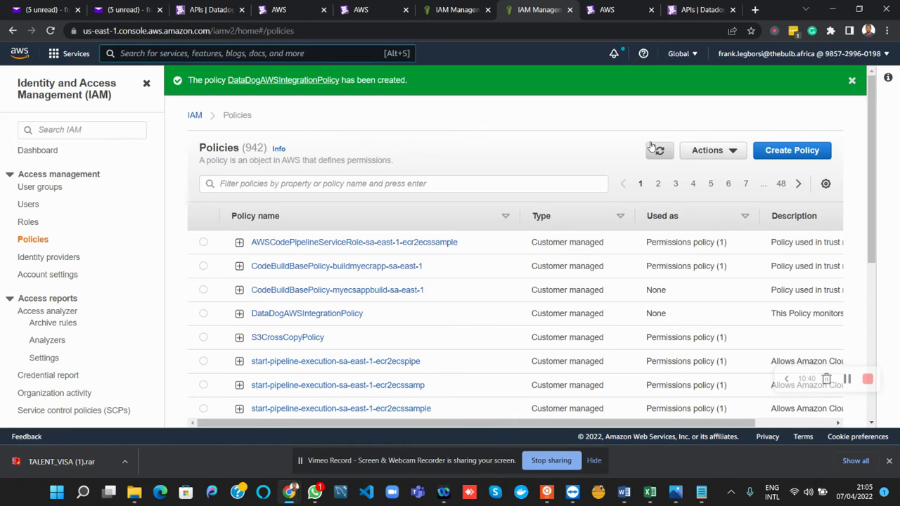
# Return to the role's Add permissions stage, refresh the policy list, filter it by "data" and select DataDogAWSIntegrationPolicy.
pyautogui.click(460, 12)
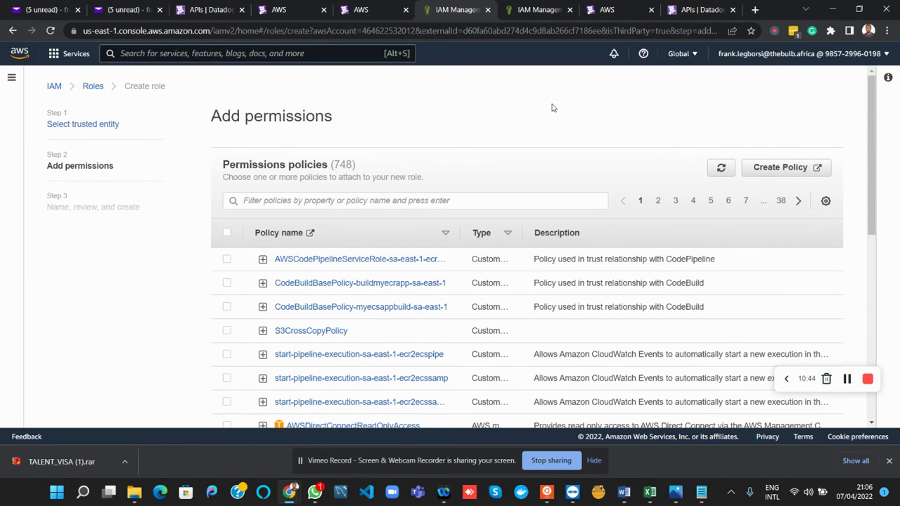
pyautogui.click(723, 171)
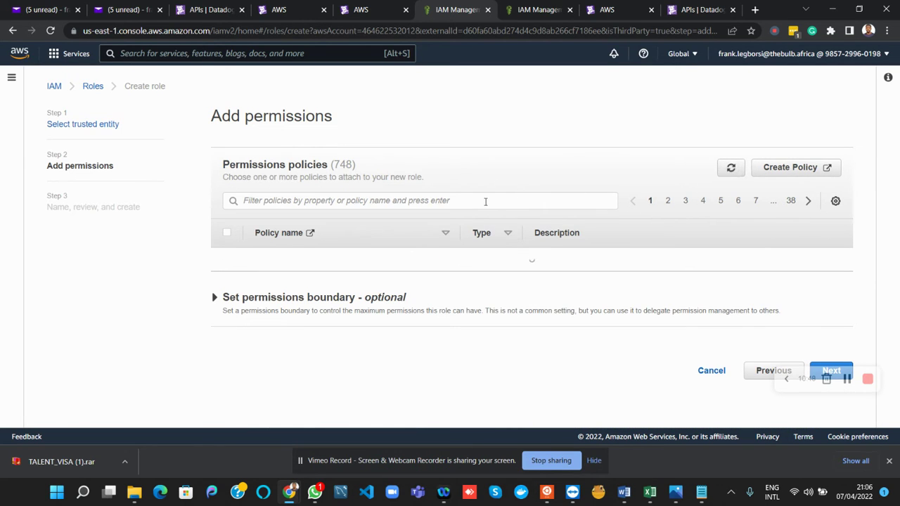
pyautogui.click(486, 202)
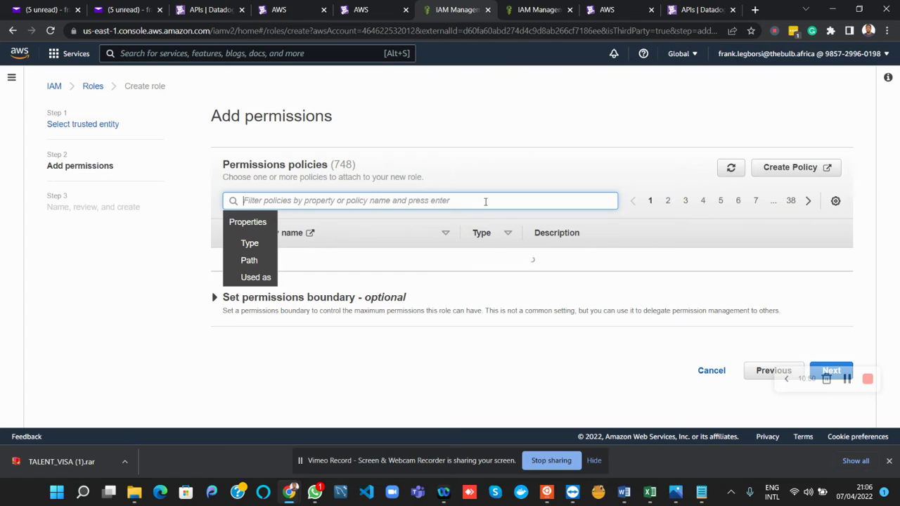
pyautogui.write('data')
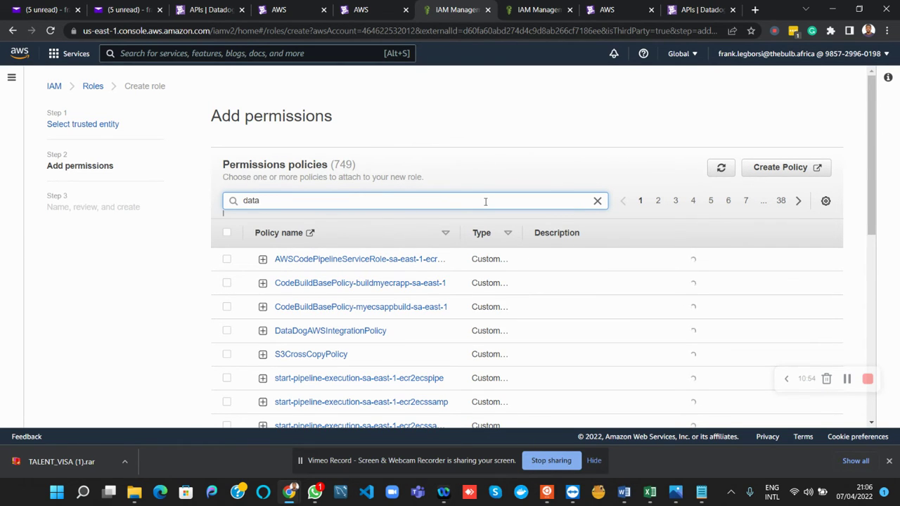
pyautogui.press('Return')
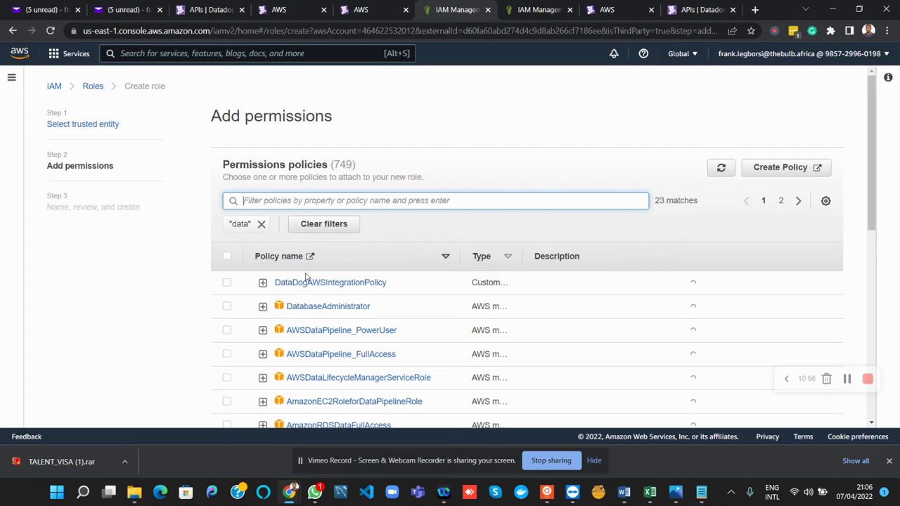
pyautogui.click(227, 283)
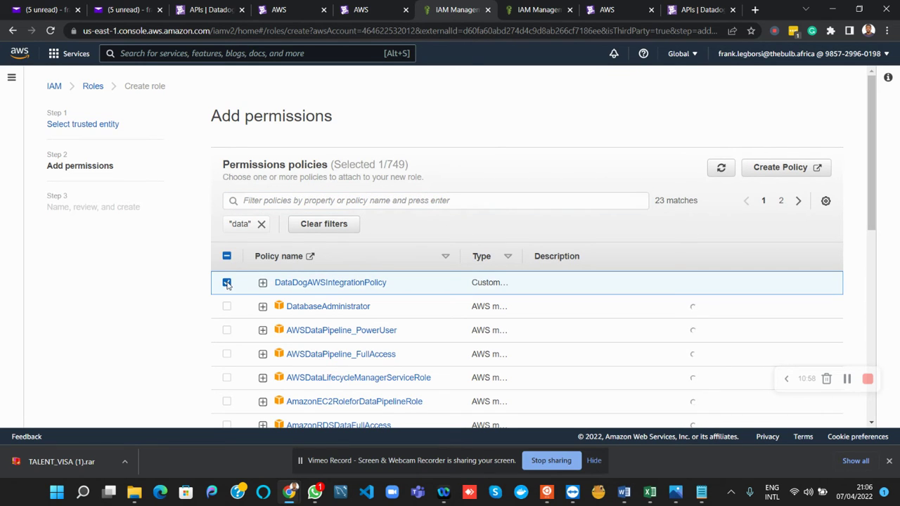
# Close the duplicate Datadog documentation page and read the role setup instructions about finding and selecting an already created policy.
pyautogui.click(373, 14)
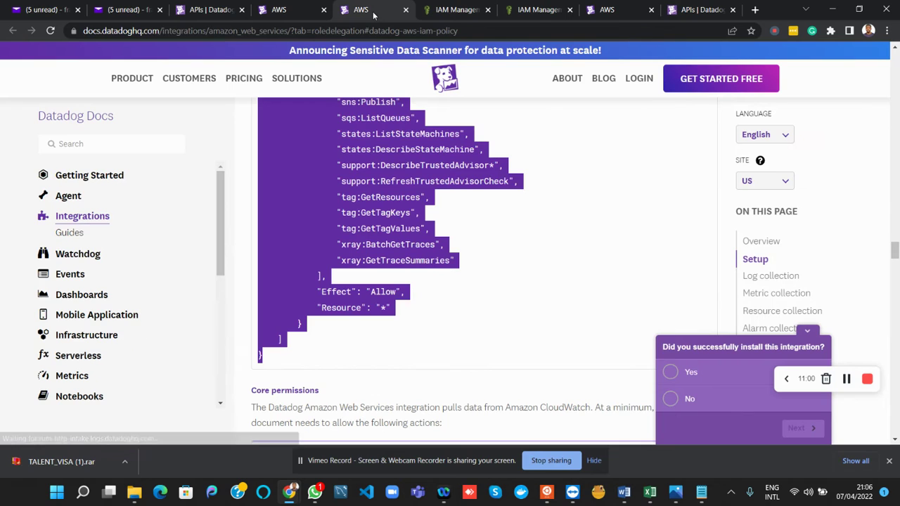
pyautogui.click(279, 9)
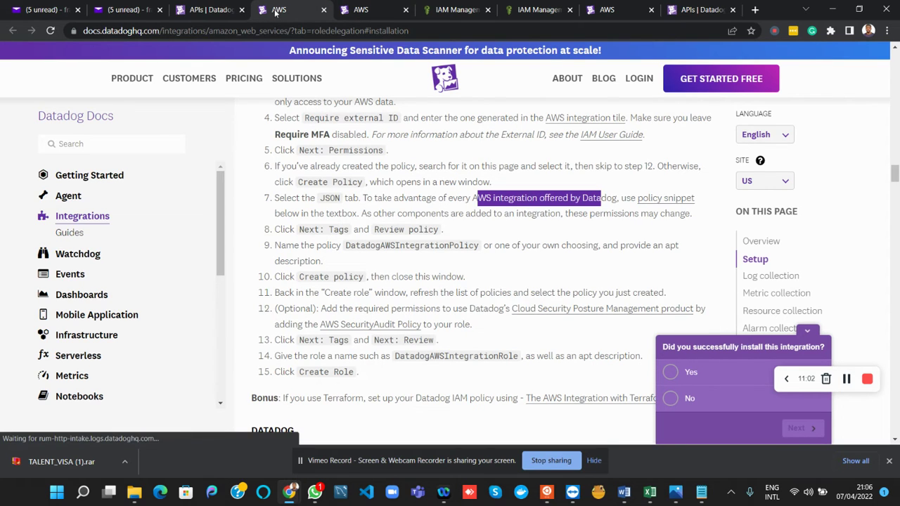
pyautogui.click(406, 10)
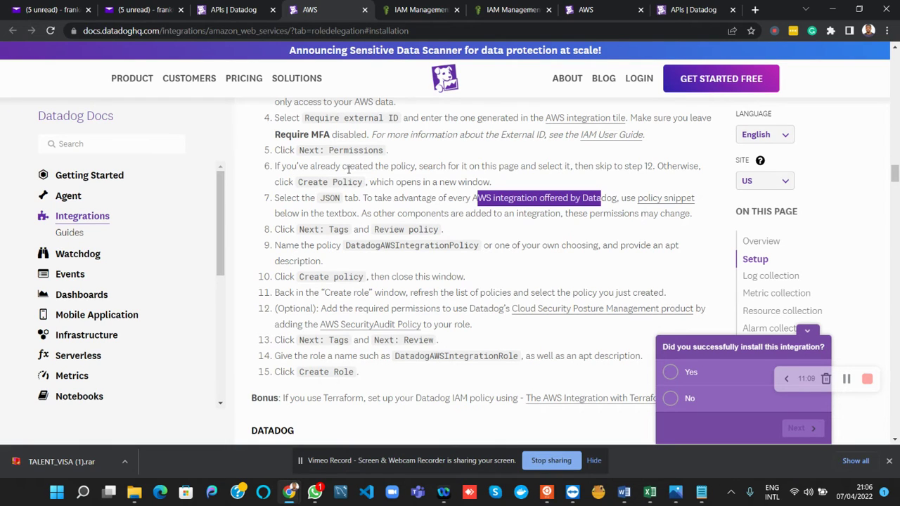
pyautogui.moveTo(346, 169); pyautogui.dragTo(363, 168)
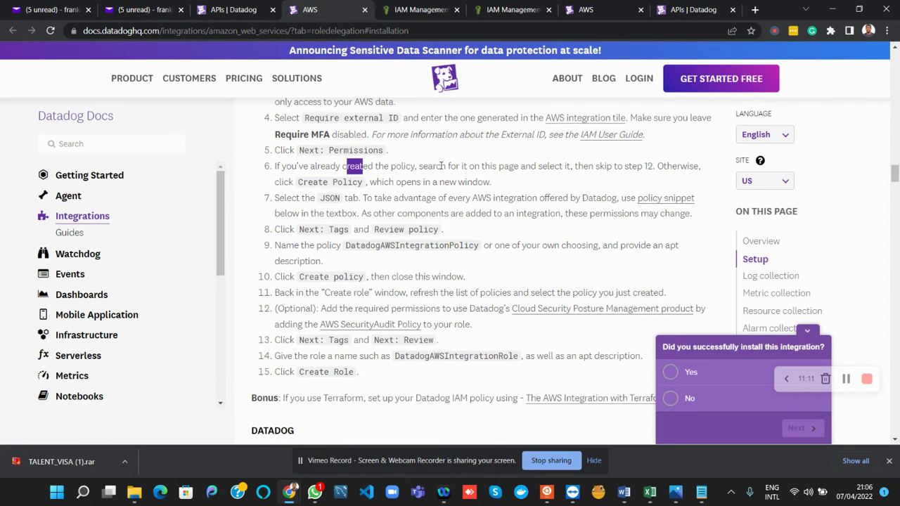
pyautogui.moveTo(440, 167); pyautogui.dragTo(497, 169)
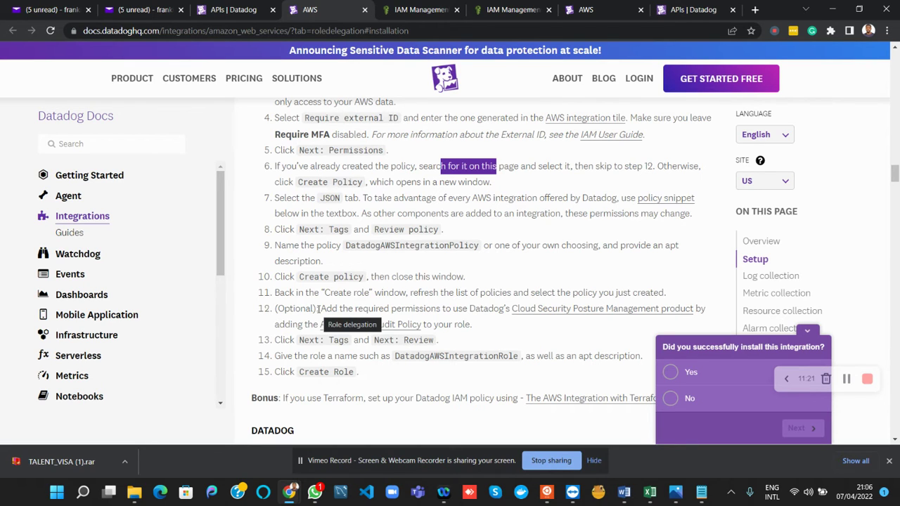
# Return to the role's Add permissions stage in AWS and continue with DataDogAWSIntegrationPolicy selected to Name, review, and create.
pyautogui.click(436, 11)
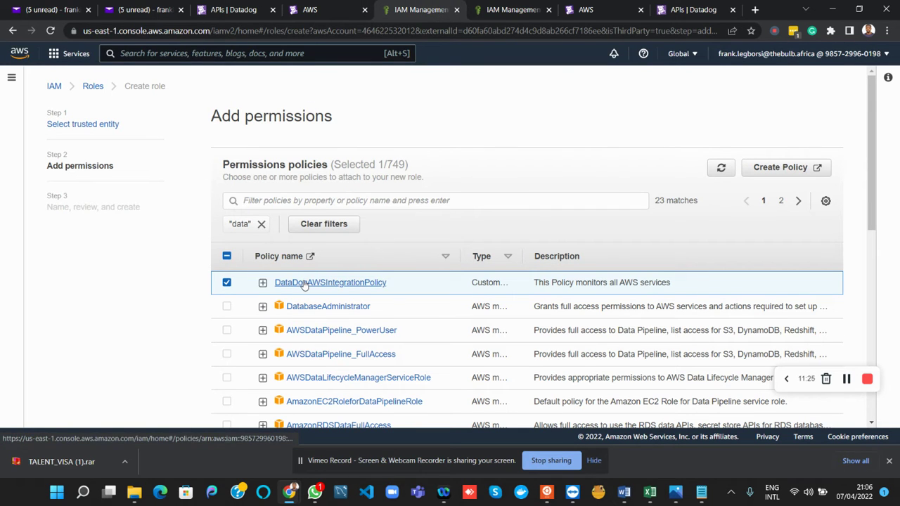
pyautogui.scroll(-6, 550, 270)
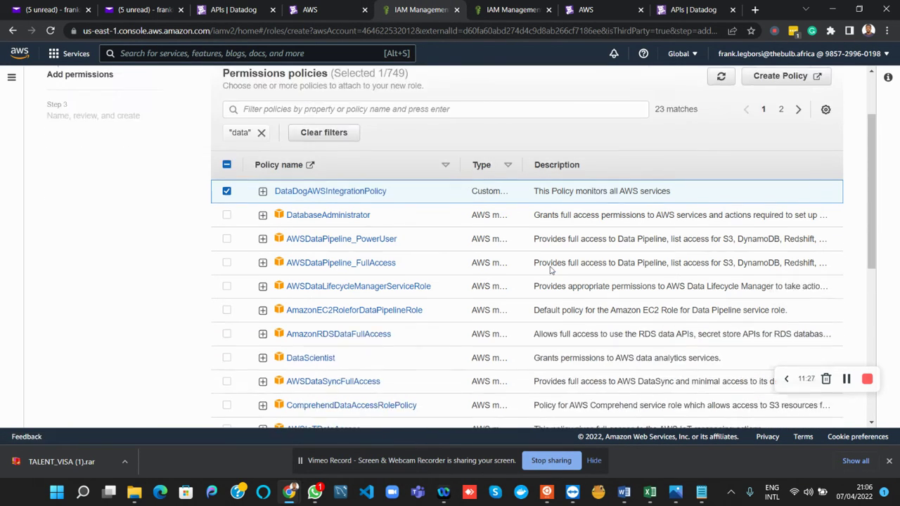
pyautogui.scroll(8, 551, 270)
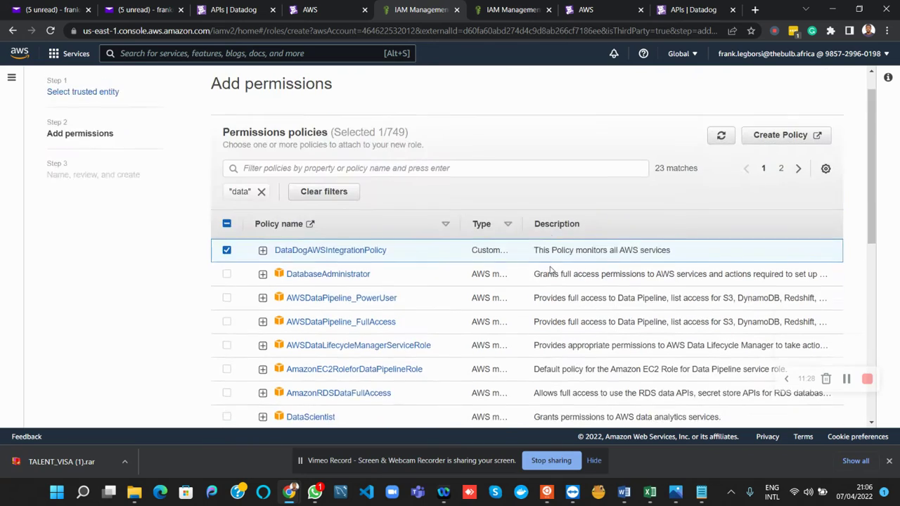
pyautogui.scroll(-2, 550, 268)
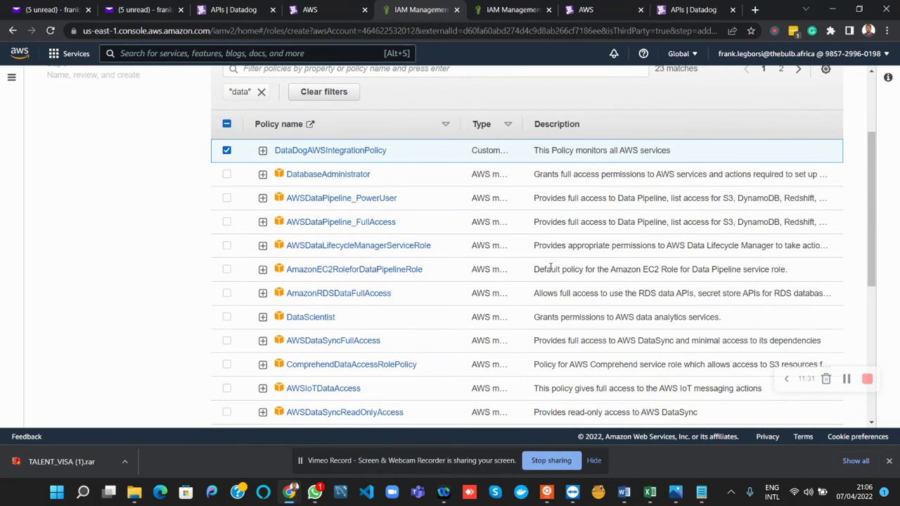
pyautogui.scroll(-4, 551, 268)
pyautogui.scroll(-1, 765, 338)
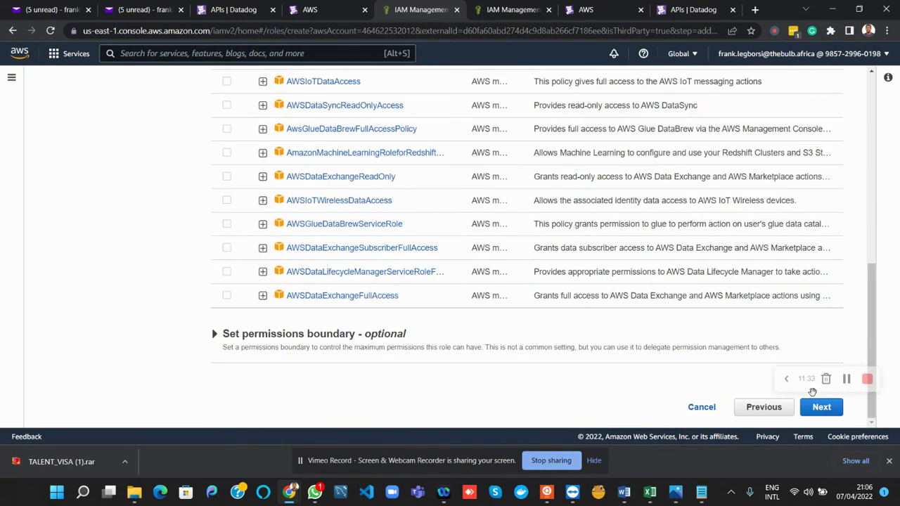
pyautogui.click(821, 407)
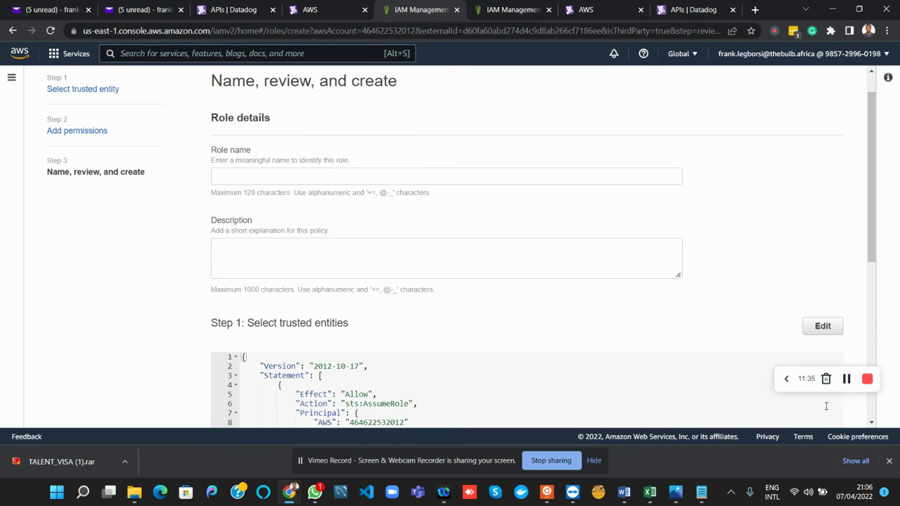
# Check the remaining role steps in the Datadog documentation and name the new IAM role DataDogIntegrationRole.
pyautogui.click(326, 14)
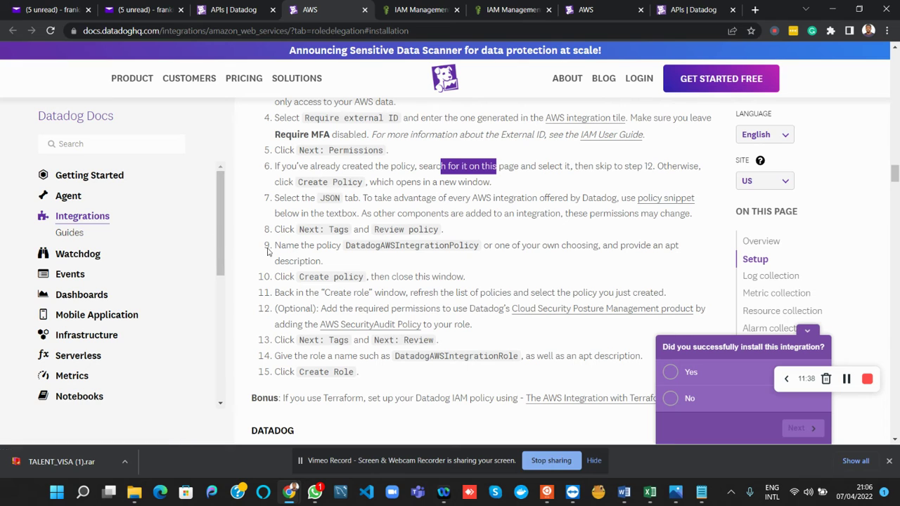
pyautogui.scroll(-1, 291, 313)
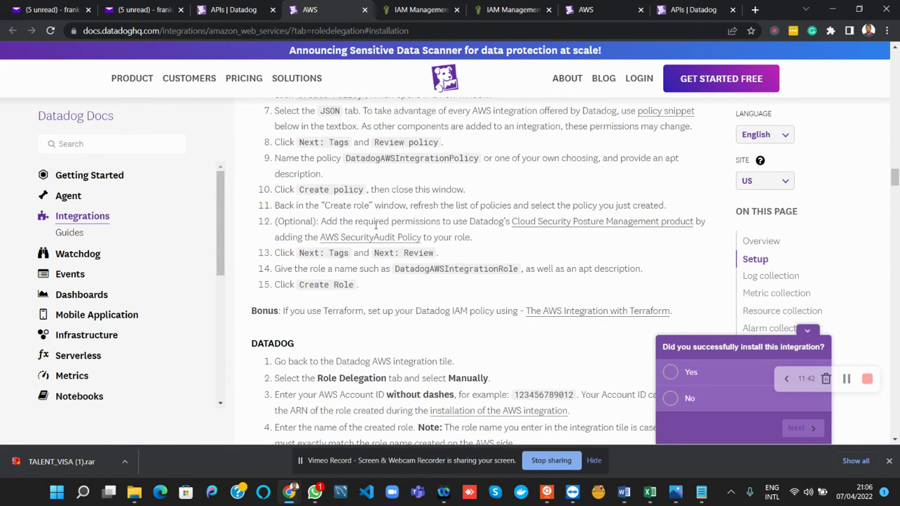
pyautogui.moveTo(287, 224); pyautogui.dragTo(312, 222)
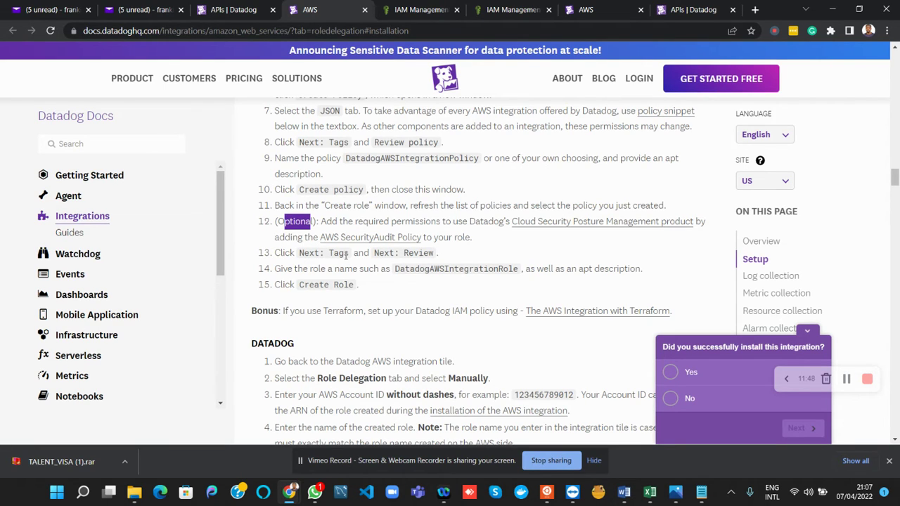
pyautogui.click(422, 9)
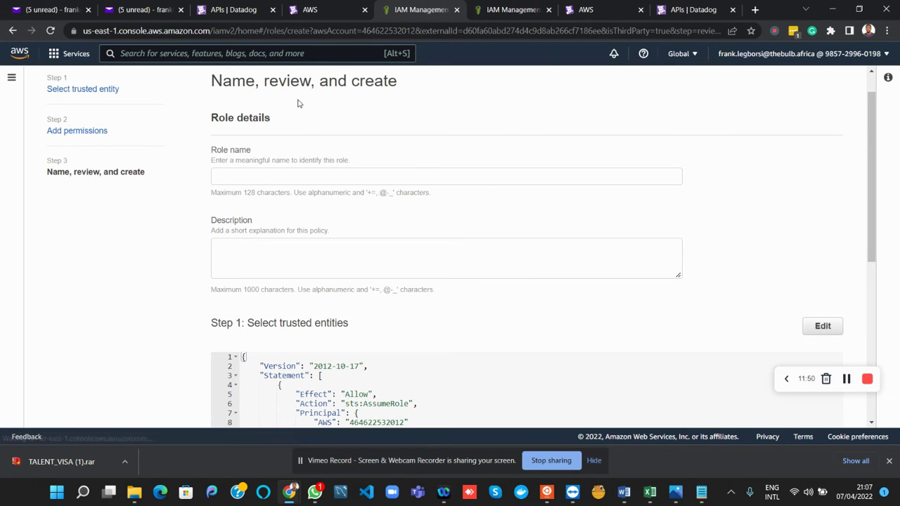
pyautogui.click(239, 172)
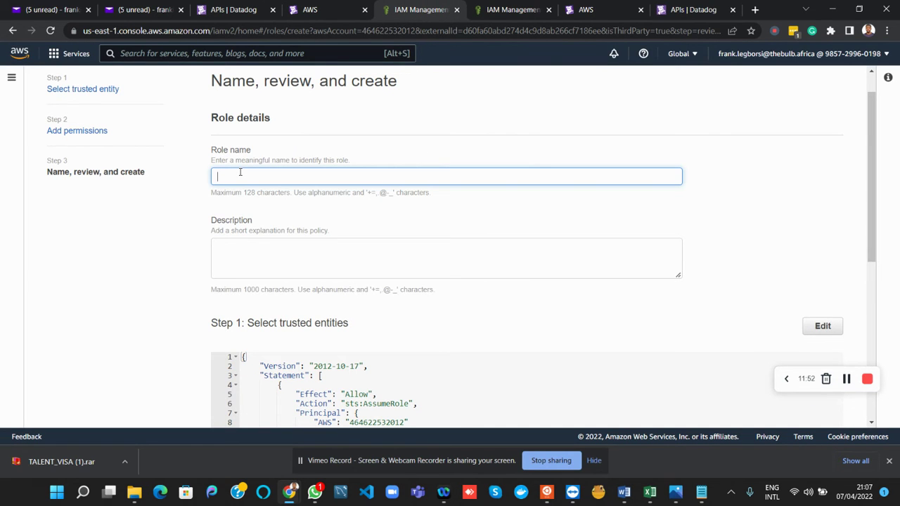
pyautogui.write('DataDog')
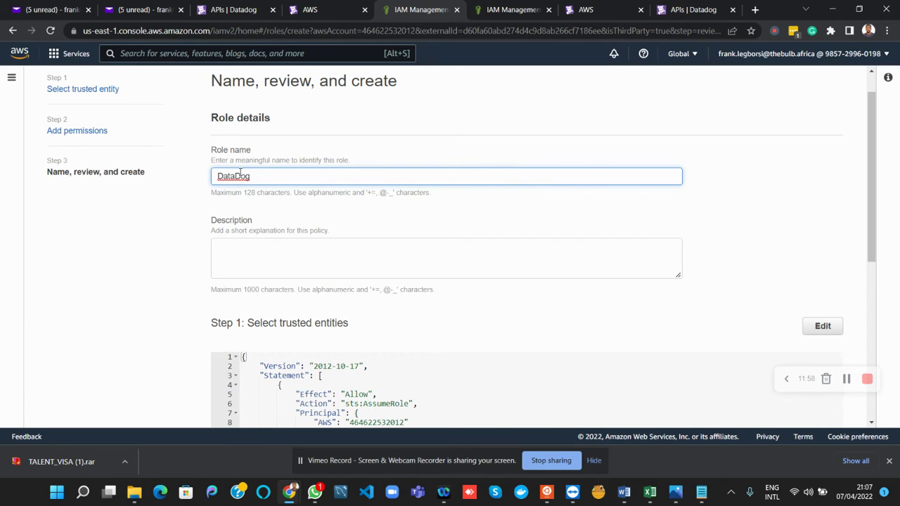
pyautogui.write('IntegrationRole')
pyautogui.doubleClick(239, 176)
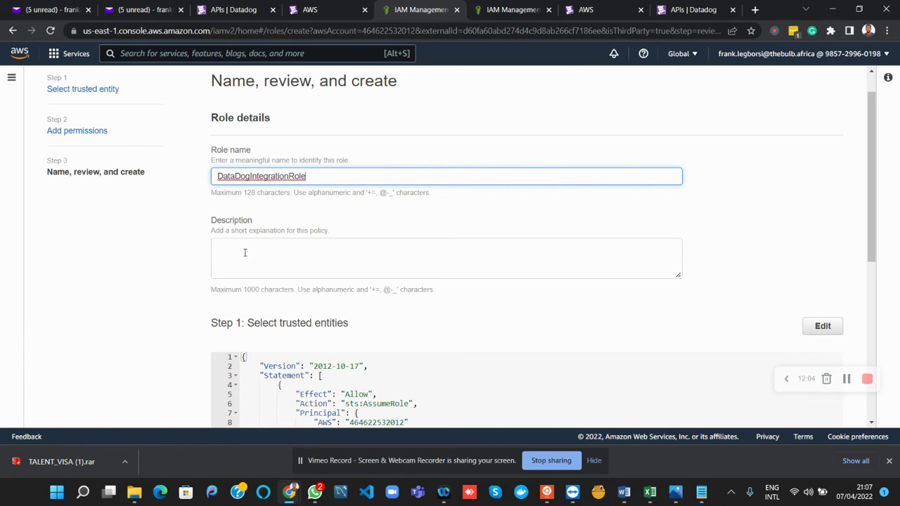
# Describe the role as "This Role integrates Datadog with AWS" and create it.
pyautogui.click(244, 252)
pyautogui.write('This ')
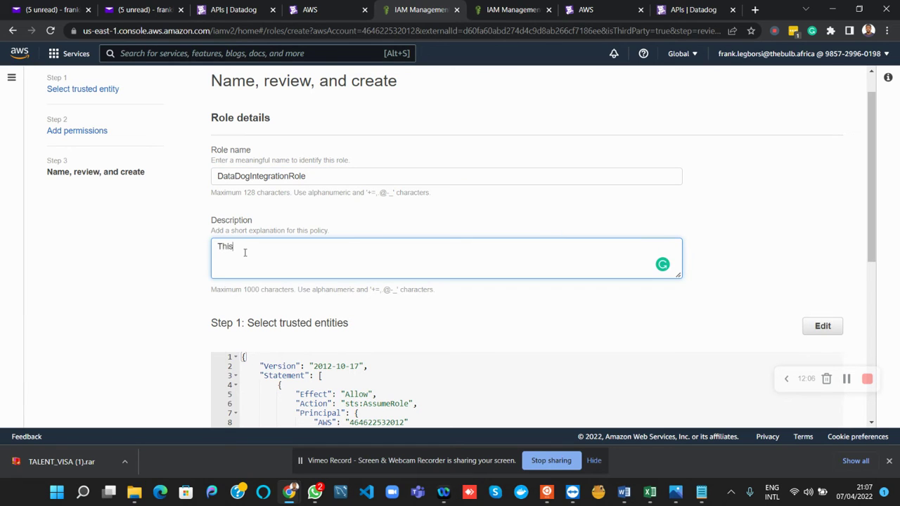
pyautogui.write('Role integrates Datadog with AWS')
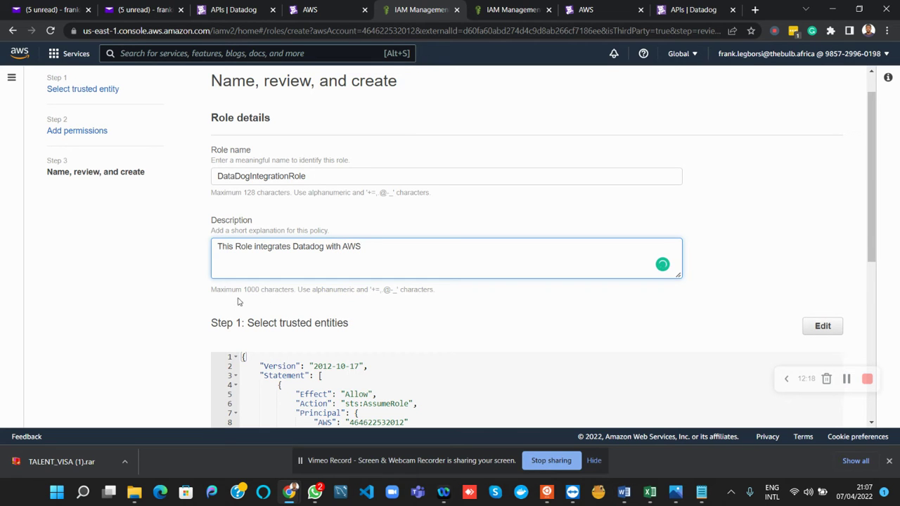
pyautogui.scroll(-5, 223, 302)
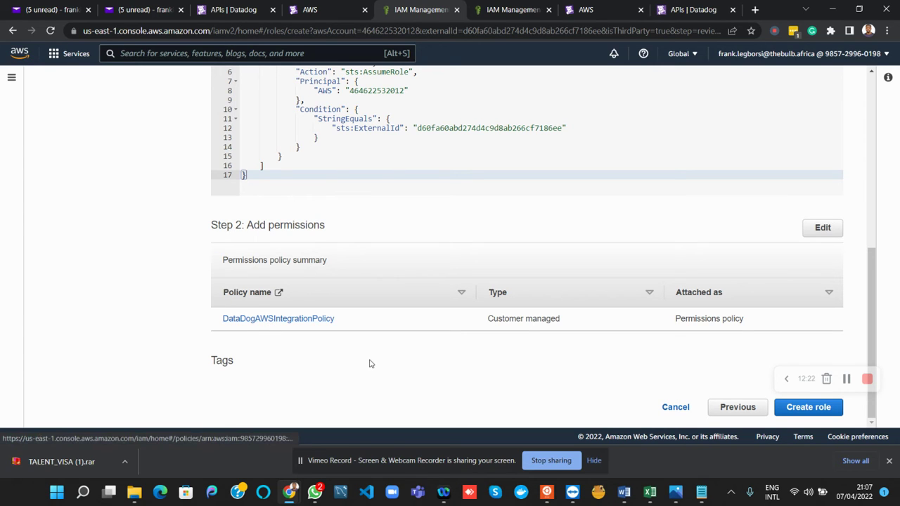
pyautogui.click(801, 409)
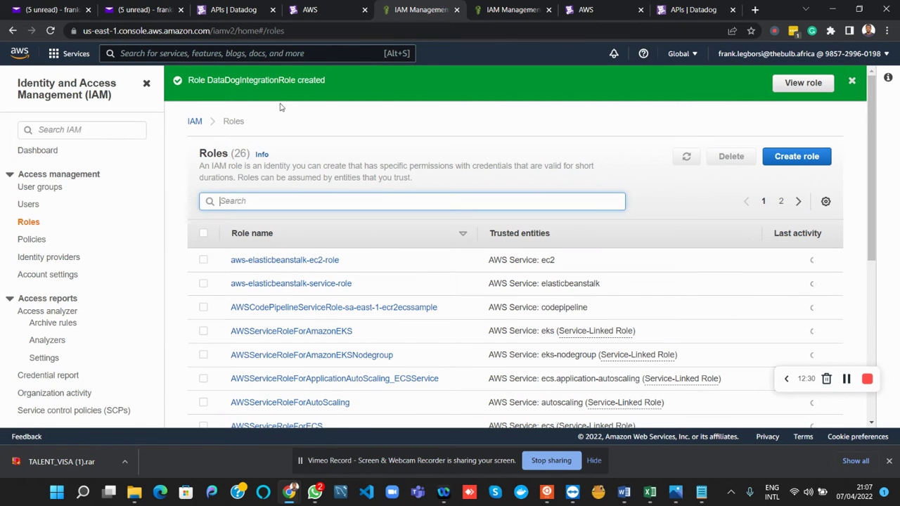
# Read the documentation's Datadog section on entering the account ID and role name, and return to Datadog's AWS integration tile.
pyautogui.click(320, 12)
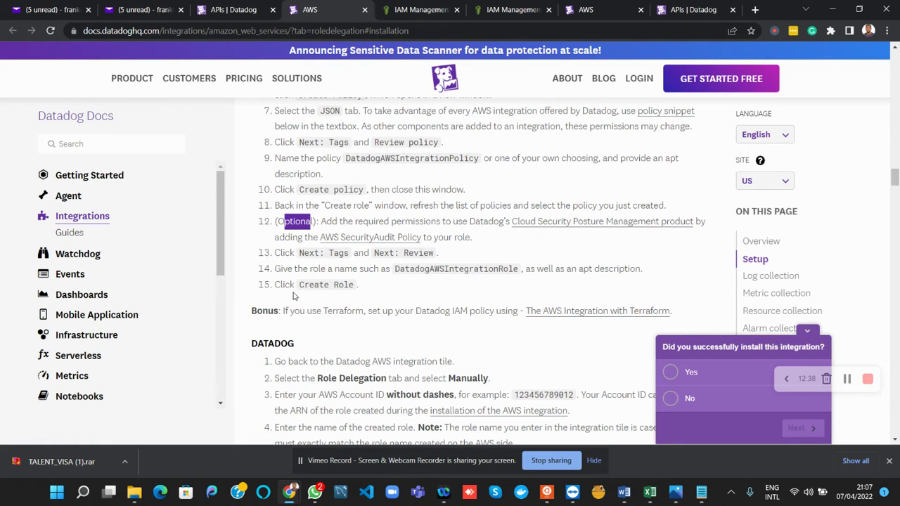
pyautogui.scroll(-1, 320, 287)
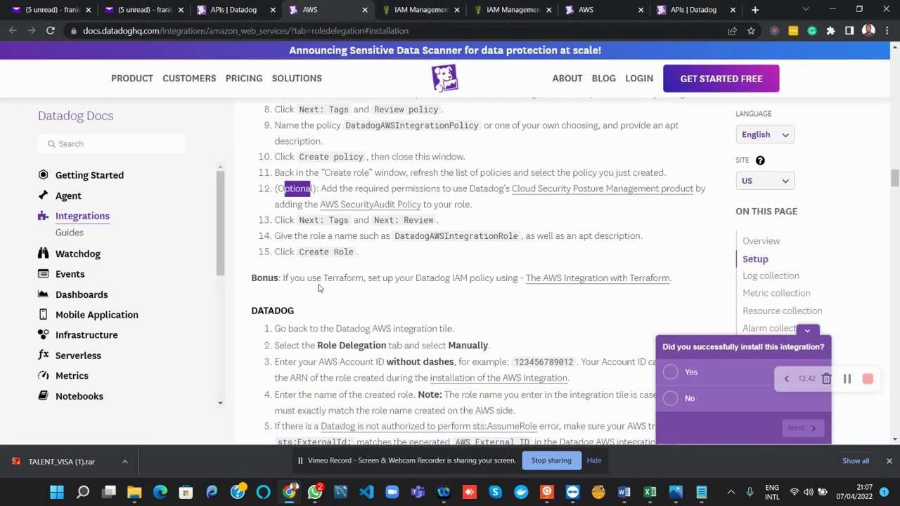
pyautogui.scroll(-2, 320, 288)
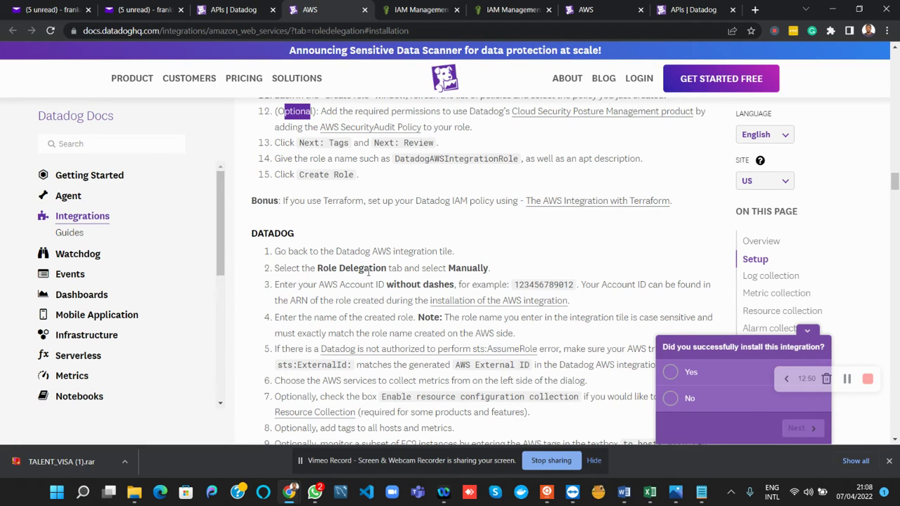
pyautogui.click(247, 11)
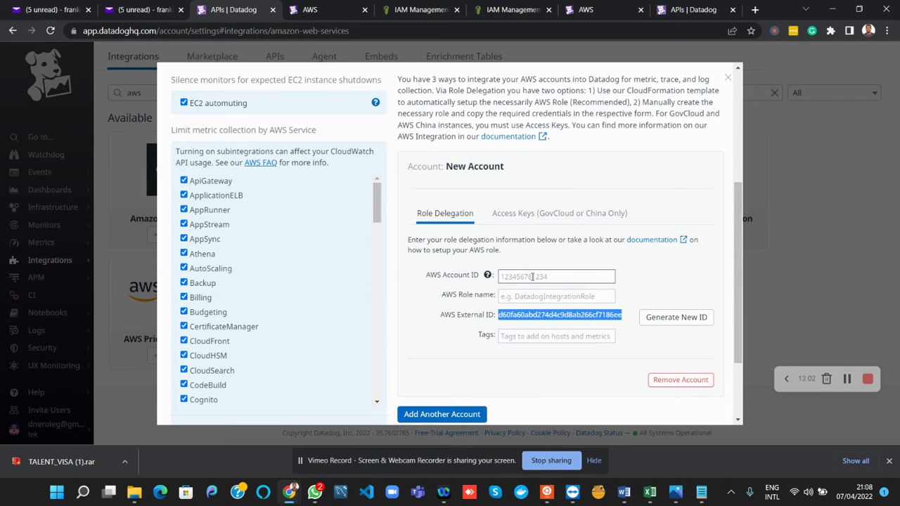
# Search the IAM roles for "data" and open DataDogIntegrationRole.
pyautogui.click(419, 15)
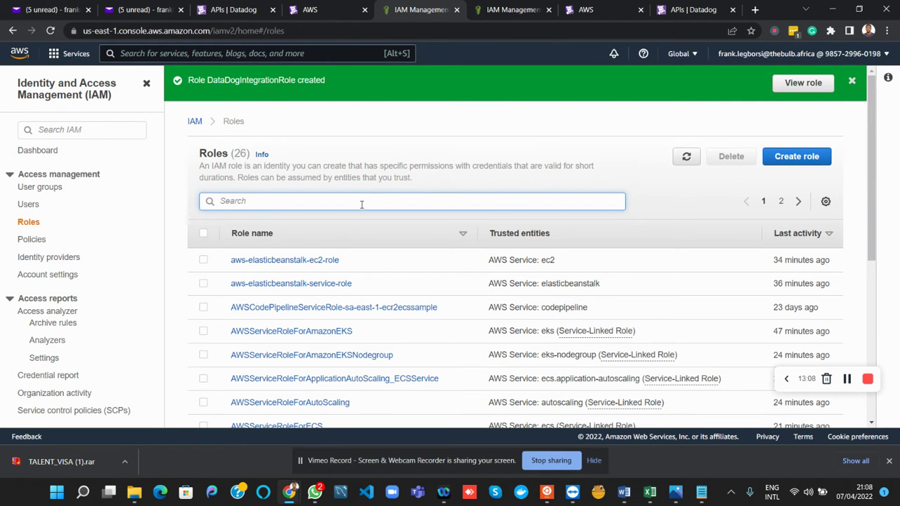
pyautogui.write('data')
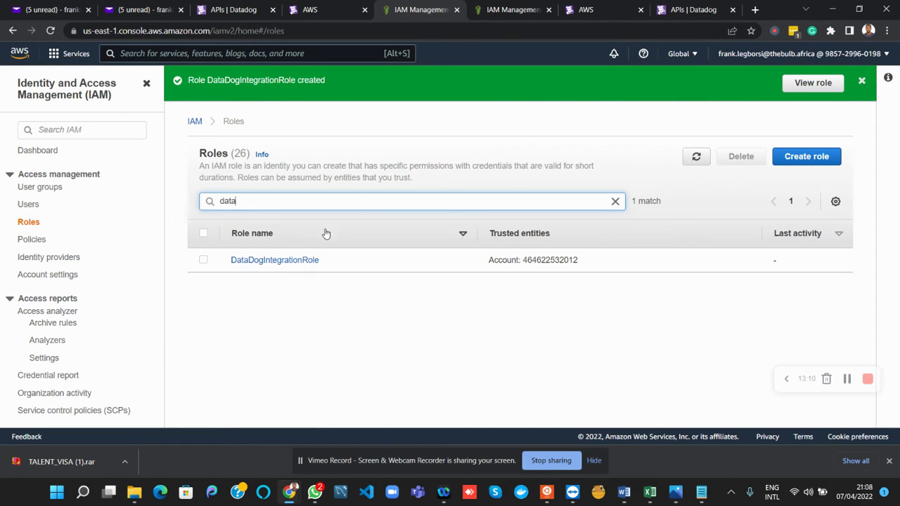
pyautogui.click(287, 261)
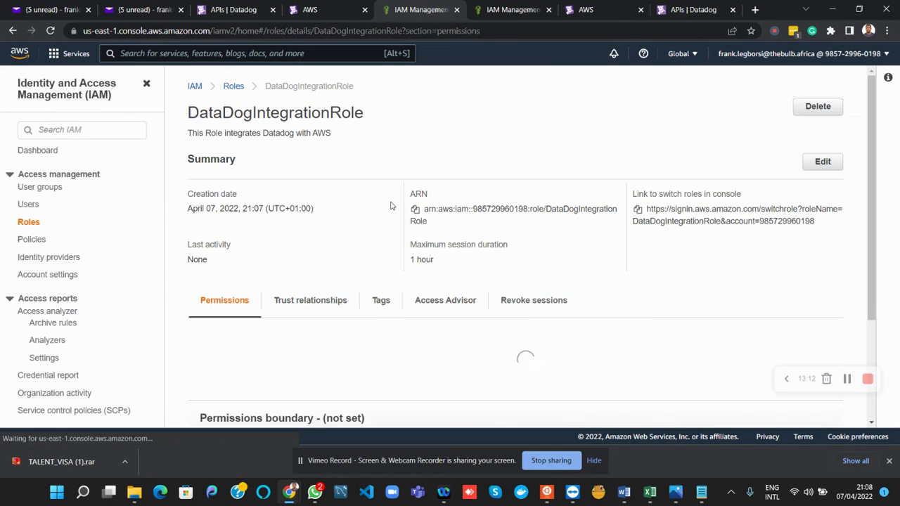
# Copy the account ID from the role's ARN into the AWS Account ID field of Datadog's role delegation form.
pyautogui.doubleClick(512, 209)
pyautogui.hotkey('ctrl', 'c')
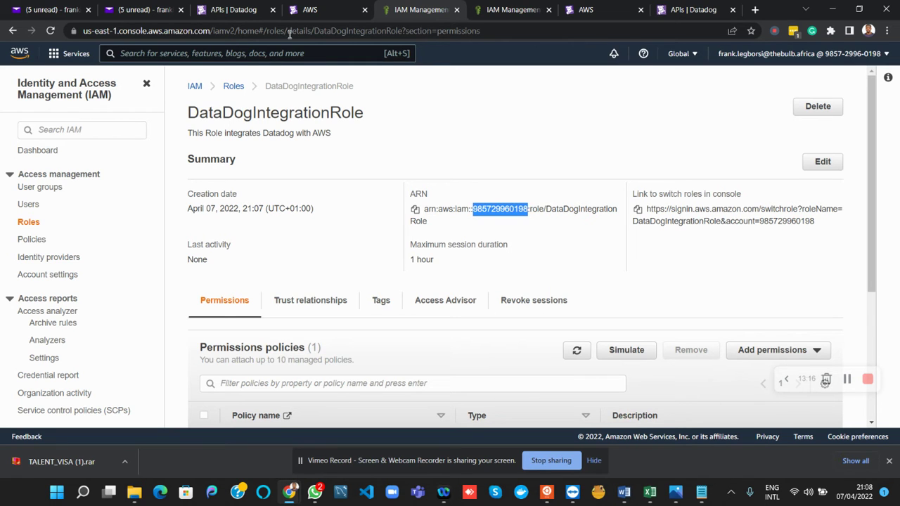
pyautogui.click(253, 14)
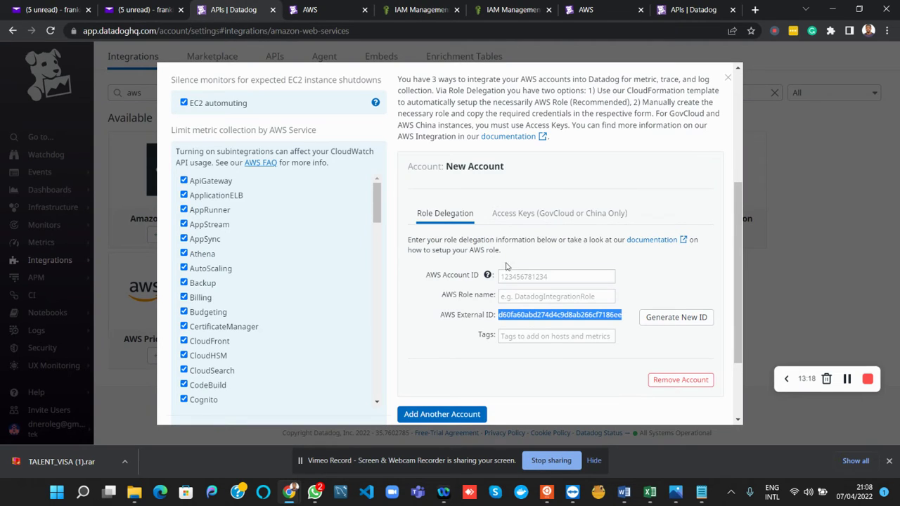
pyautogui.click(515, 276)
pyautogui.hotkey('ctrl', 'v')
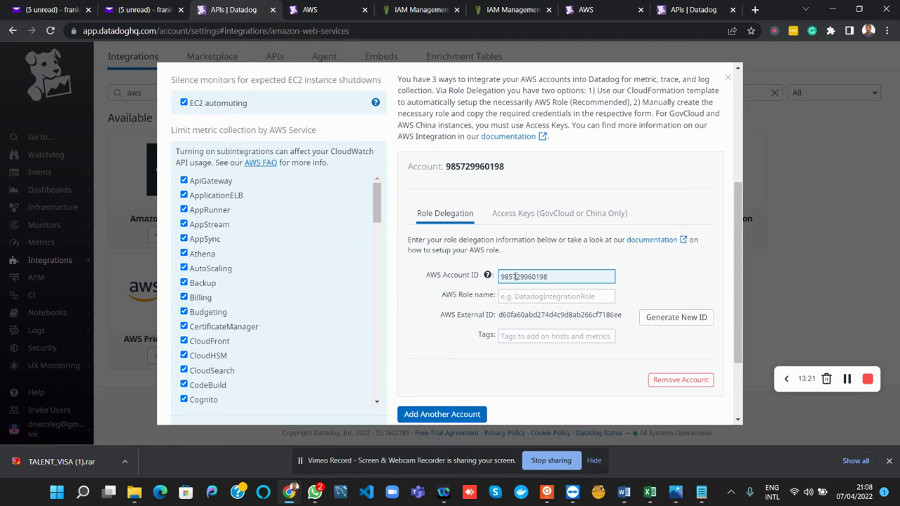
# Copy the role name DataDogIntegrationRole from the IAM role page into the AWS Role name field of Datadog's role delegation form.
pyautogui.click(540, 299)
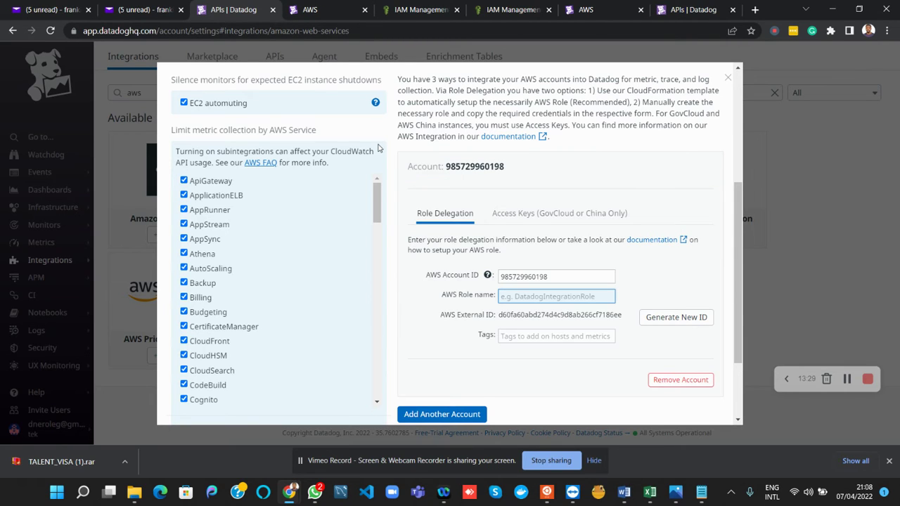
pyautogui.click(422, 10)
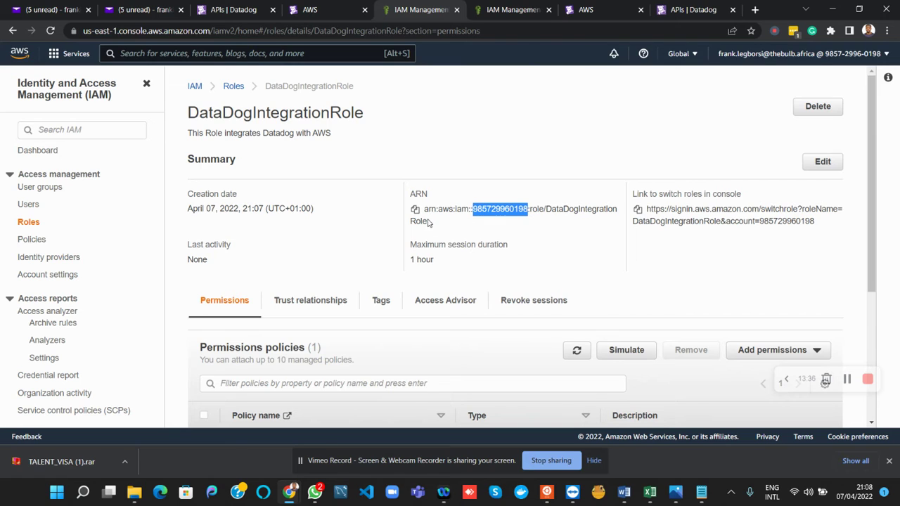
pyautogui.moveTo(368, 117); pyautogui.dragTo(193, 104)
pyautogui.hotkey('ctrl', 'c')
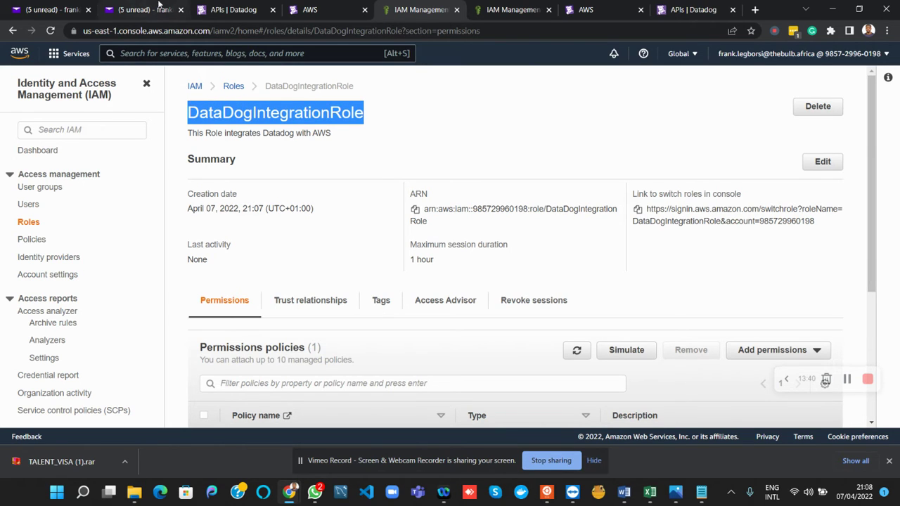
pyautogui.click(232, 9)
pyautogui.click(517, 296)
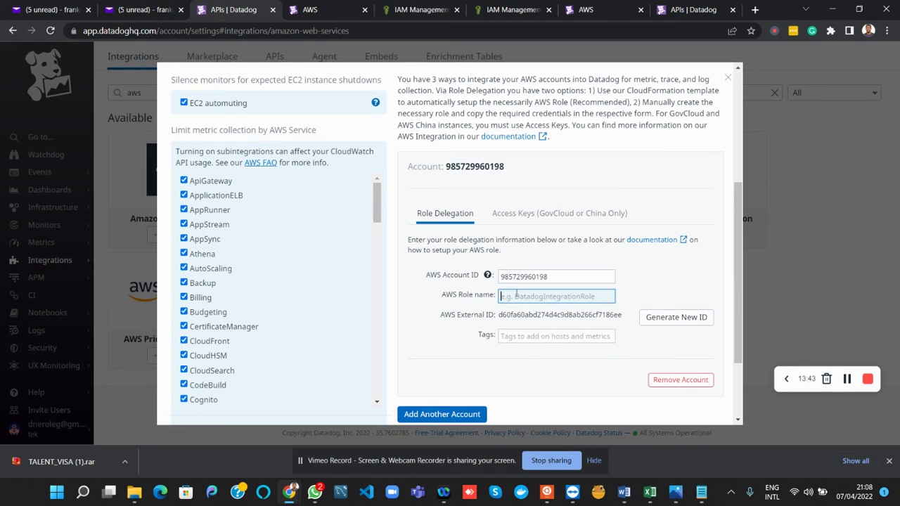
pyautogui.hotkey('ctrl', 'v')
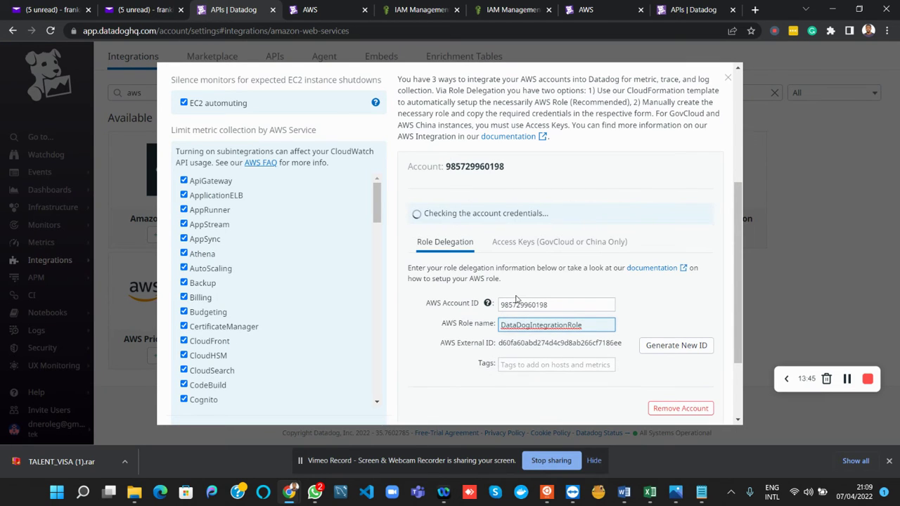
pyautogui.scroll(-1, 517, 299)
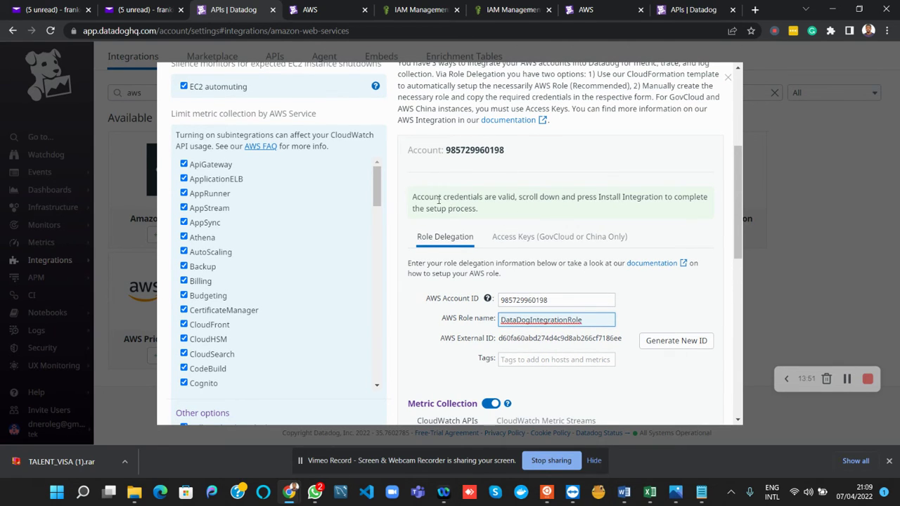
pyautogui.moveTo(439, 200); pyautogui.dragTo(514, 198)
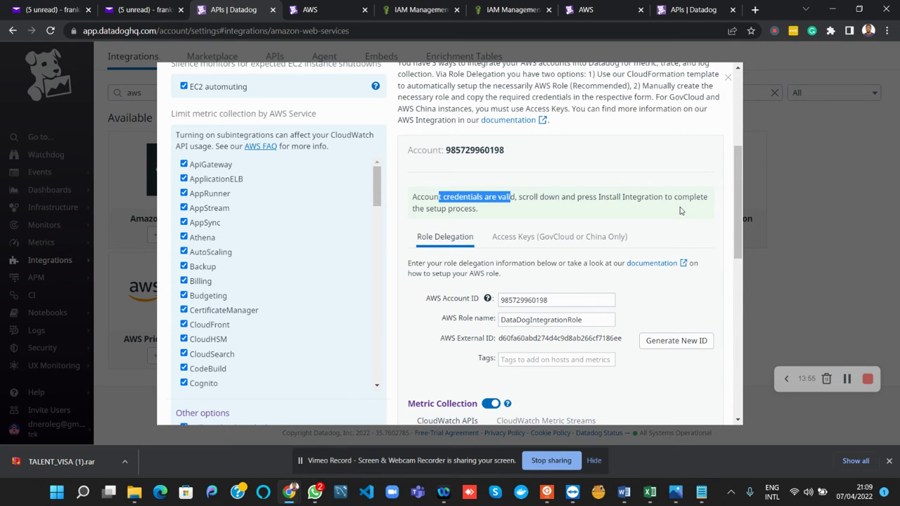
# Enable Standard collection under Resource Collection and install the AWS integration.
pyautogui.scroll(-6, 681, 209)
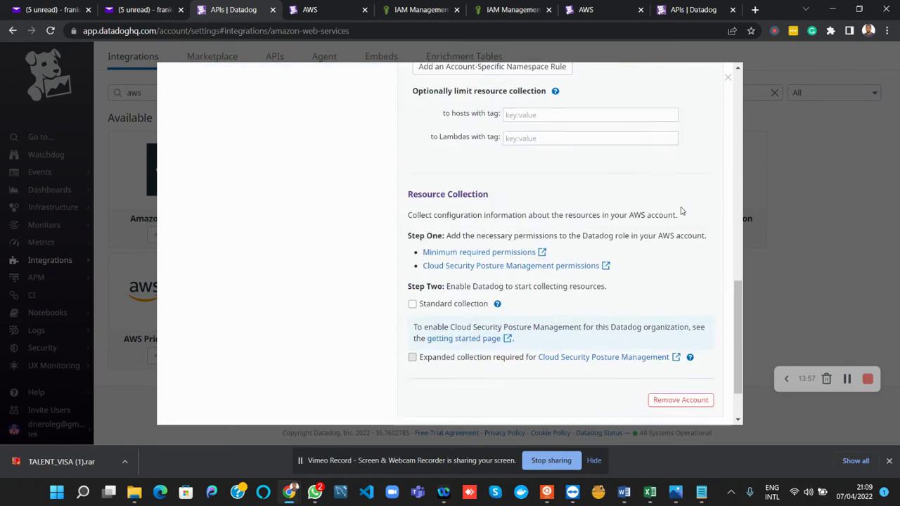
pyautogui.click(443, 303)
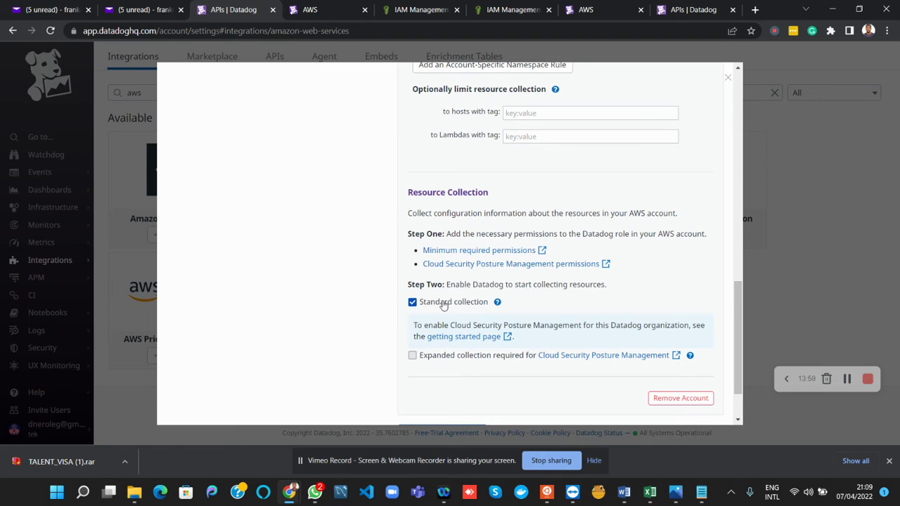
pyautogui.scroll(-1, 443, 304)
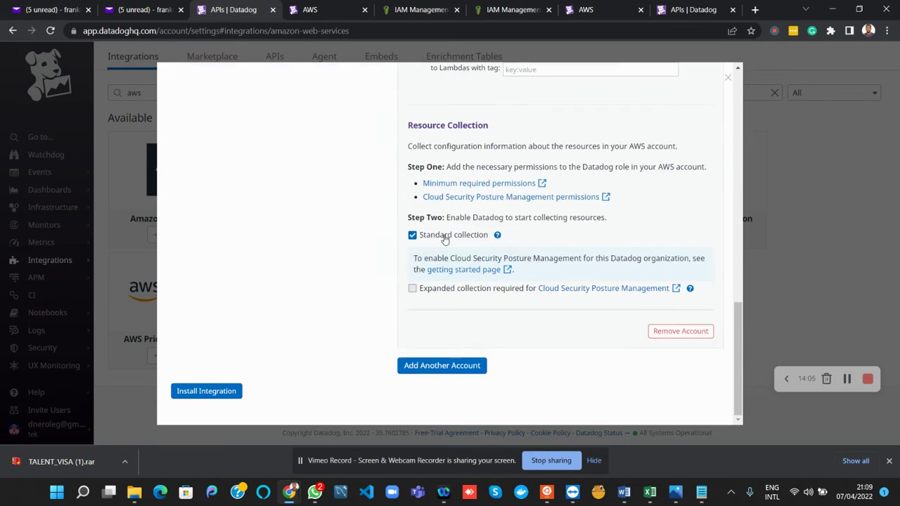
pyautogui.scroll(10, 444, 239)
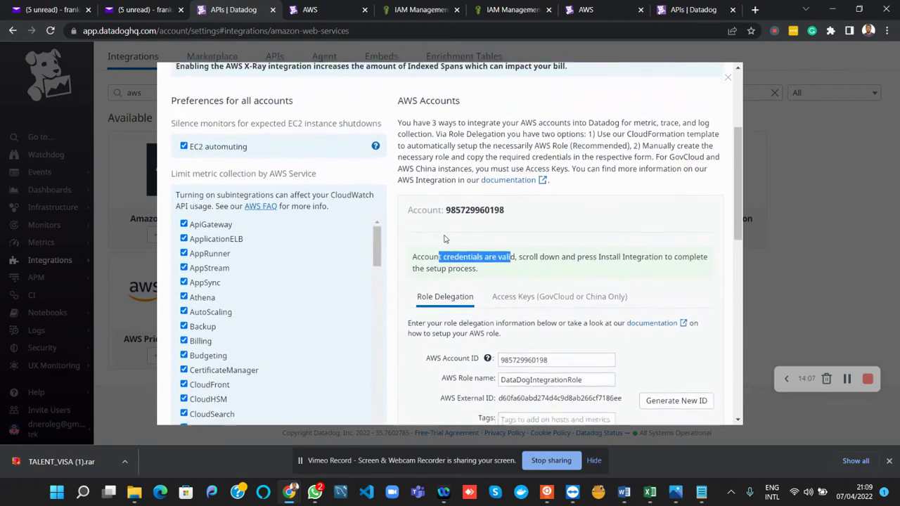
pyautogui.scroll(-10, 444, 239)
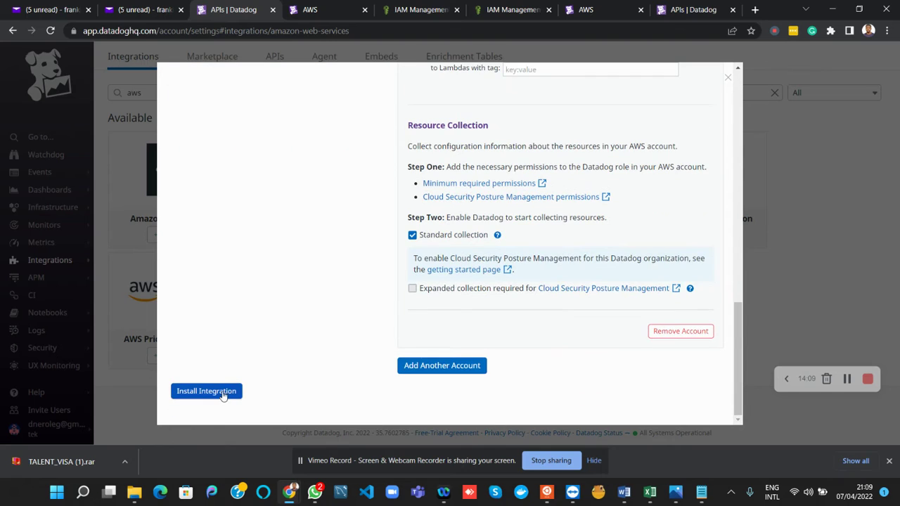
pyautogui.click(220, 397)
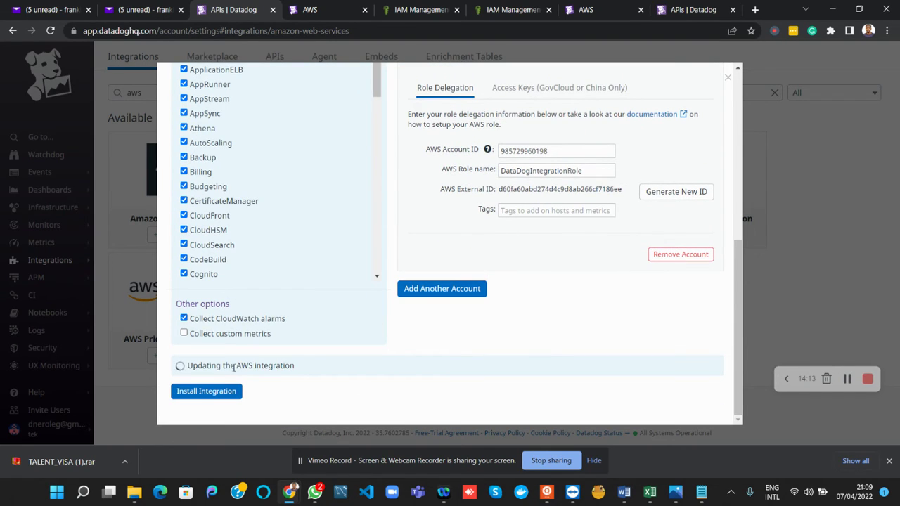
pyautogui.moveTo(243, 365); pyautogui.dragTo(301, 368)
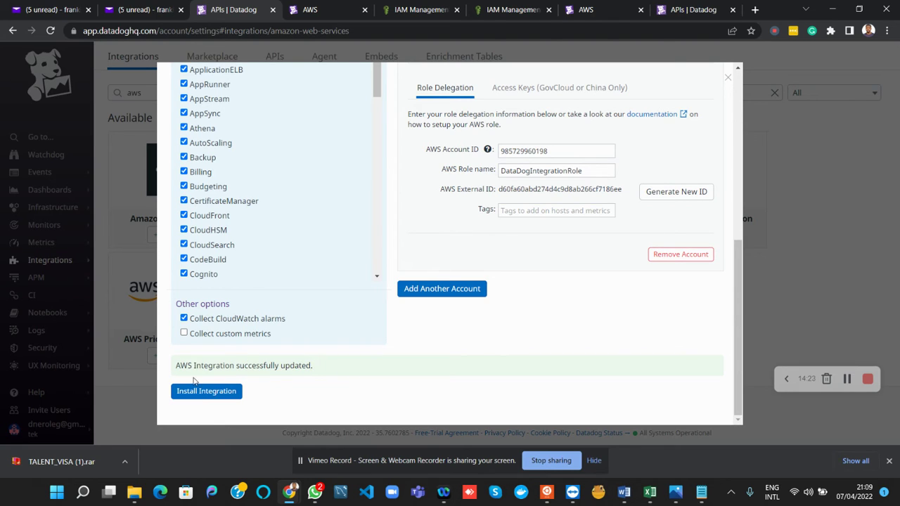
pyautogui.moveTo(179, 366); pyautogui.dragTo(312, 366)
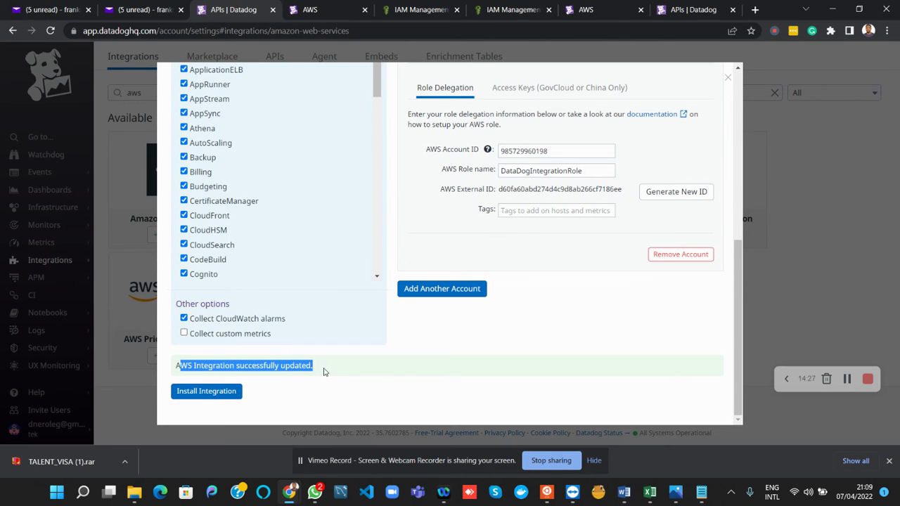
# Close the Amazon Web Services integration details and reload the Integrations page.
pyautogui.scroll(5, 325, 372)
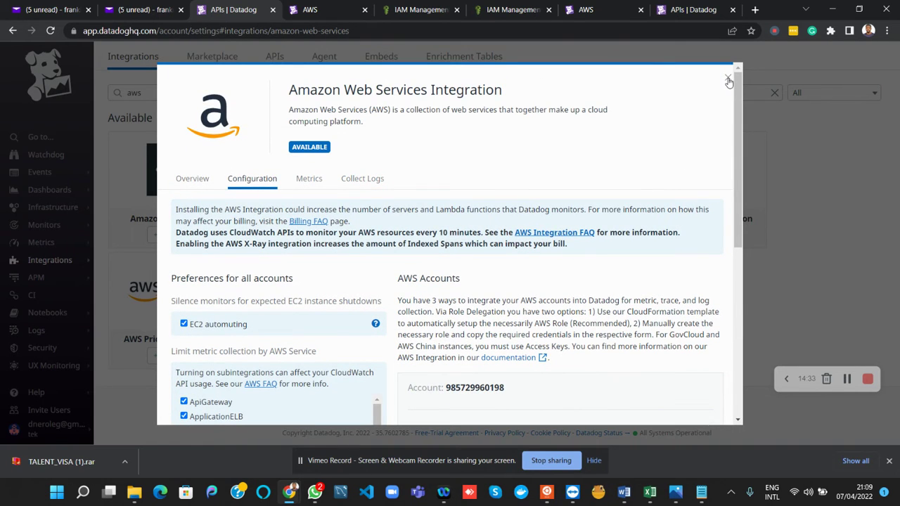
pyautogui.click(728, 79)
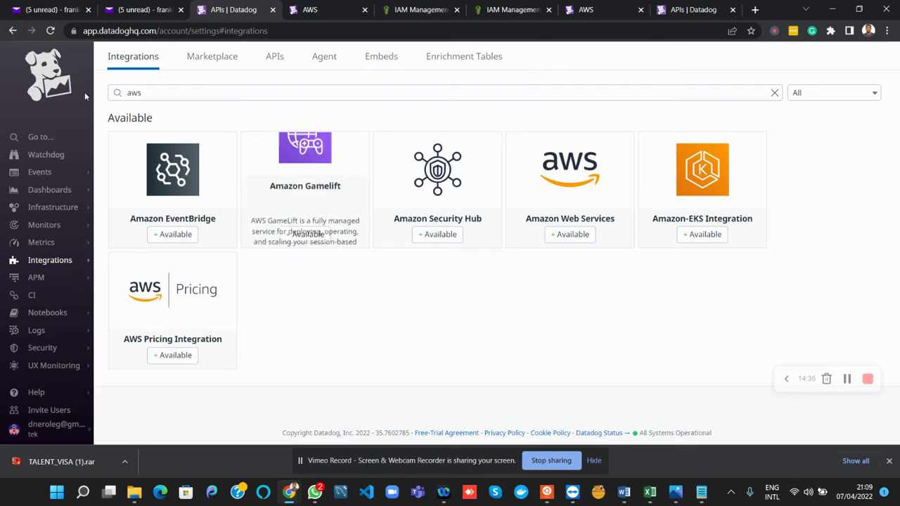
pyautogui.click(50, 31)
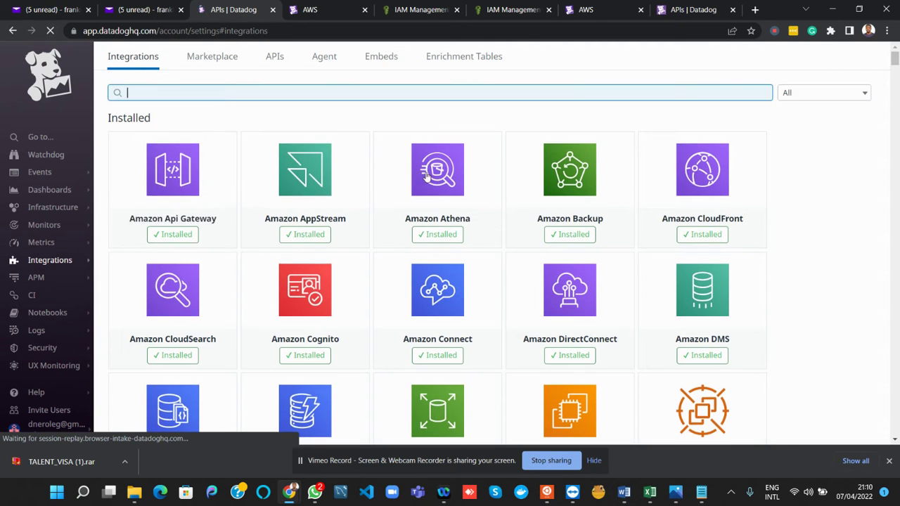
# Filter the integrations to Installed and look through the list of AWS services.
pyautogui.click(813, 100)
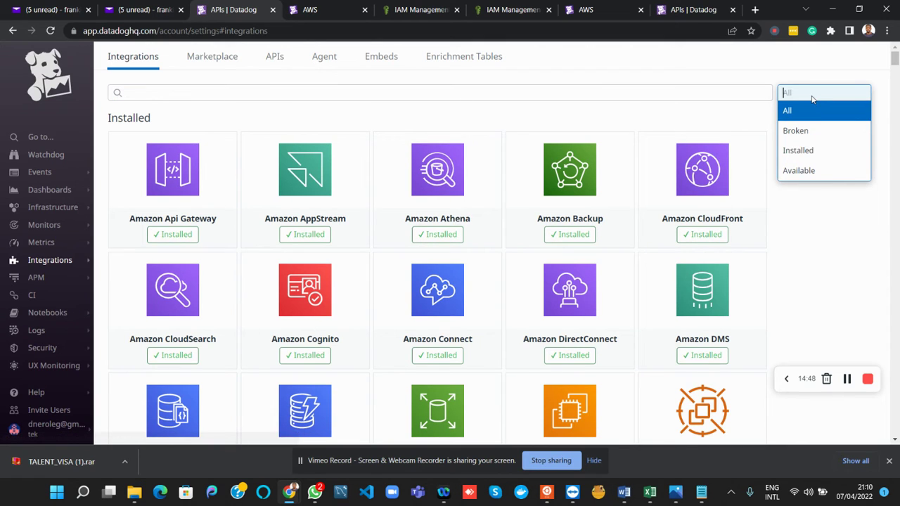
pyautogui.click(804, 151)
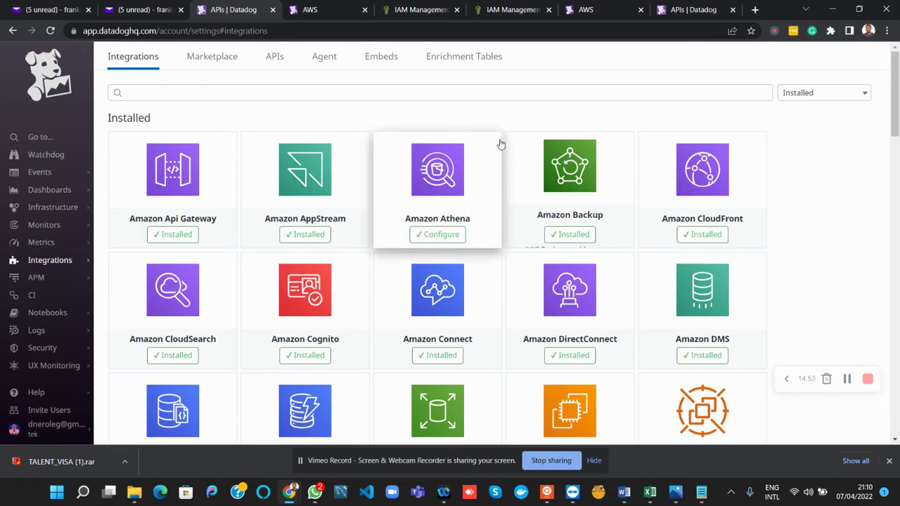
pyautogui.scroll(-7, 318, 260)
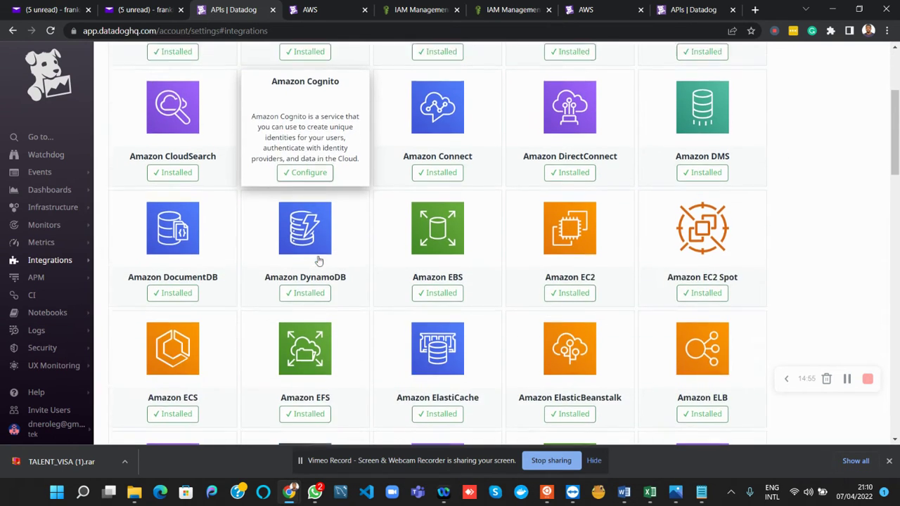
pyautogui.scroll(-4, 319, 260)
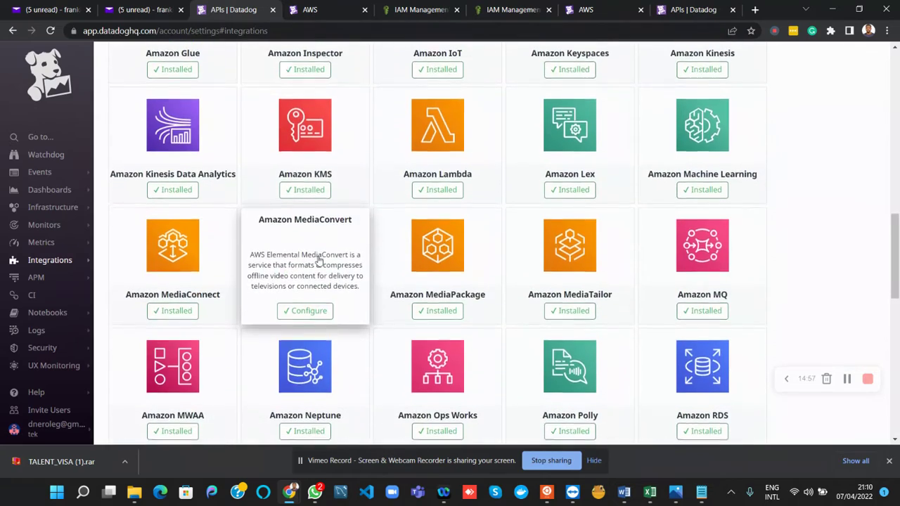
pyautogui.scroll(-6, 319, 260)
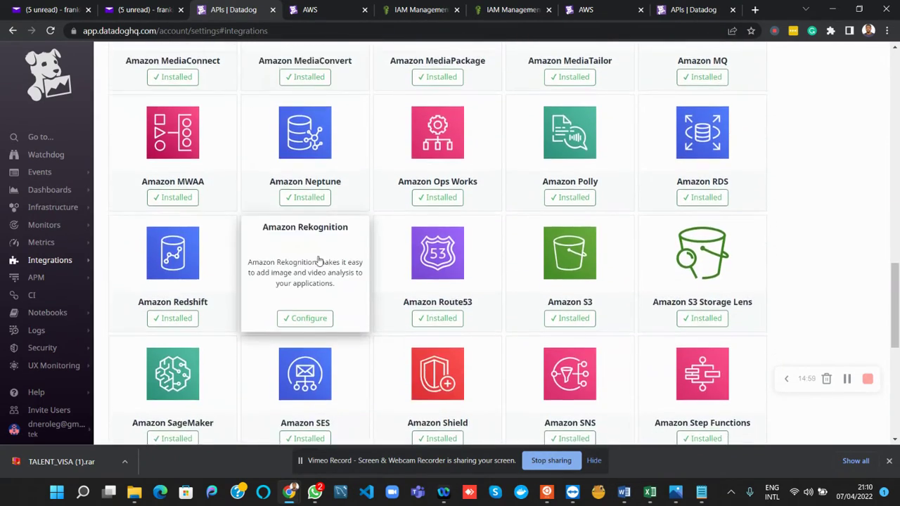
pyautogui.scroll(-2, 318, 260)
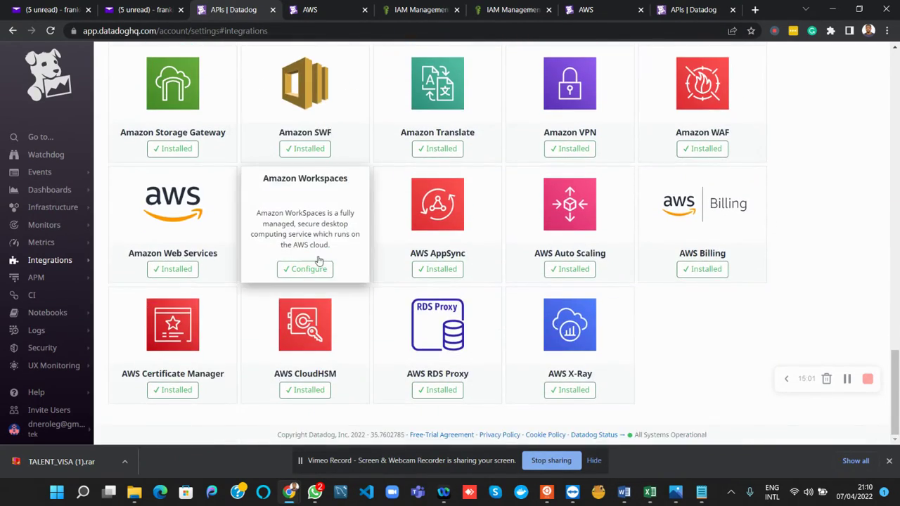
pyautogui.scroll(20, 318, 260)
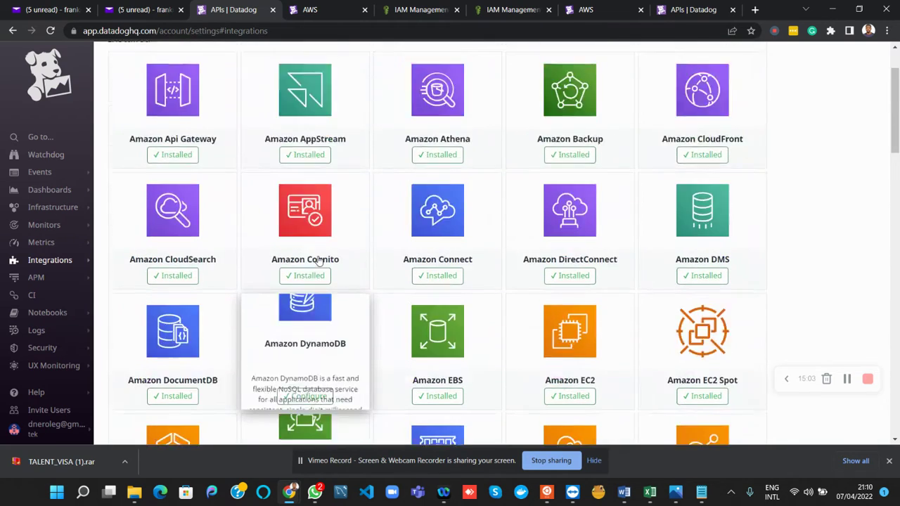
# Go to the dashboard list and open the AWS EC2 dashboard.
pyautogui.moveTo(60, 193)
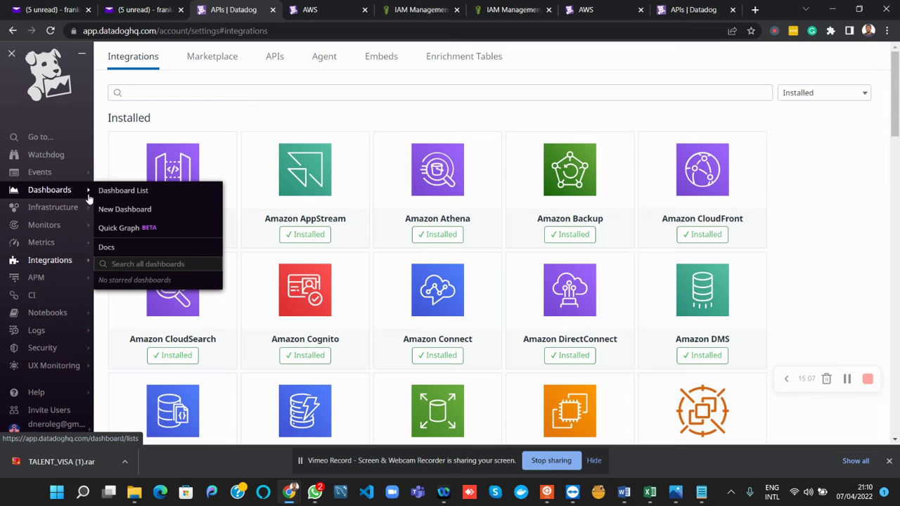
pyautogui.click(111, 192)
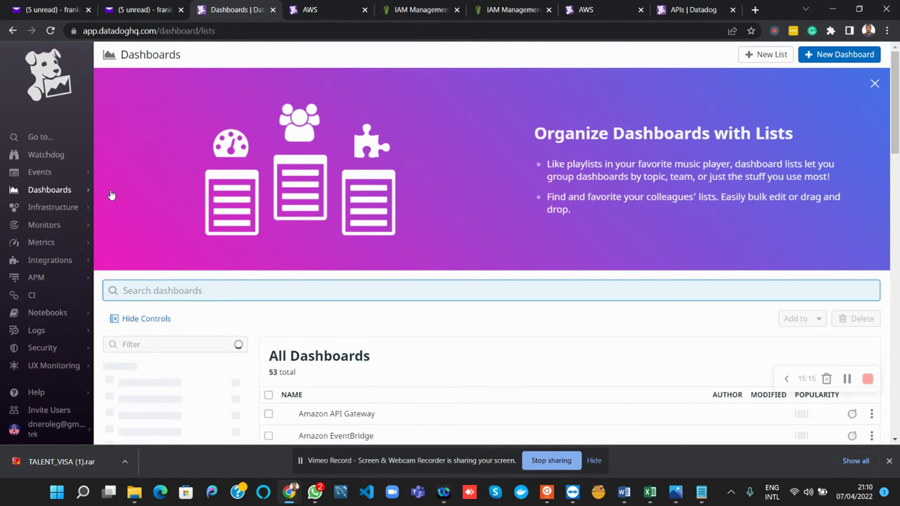
pyautogui.scroll(-3, 172, 256)
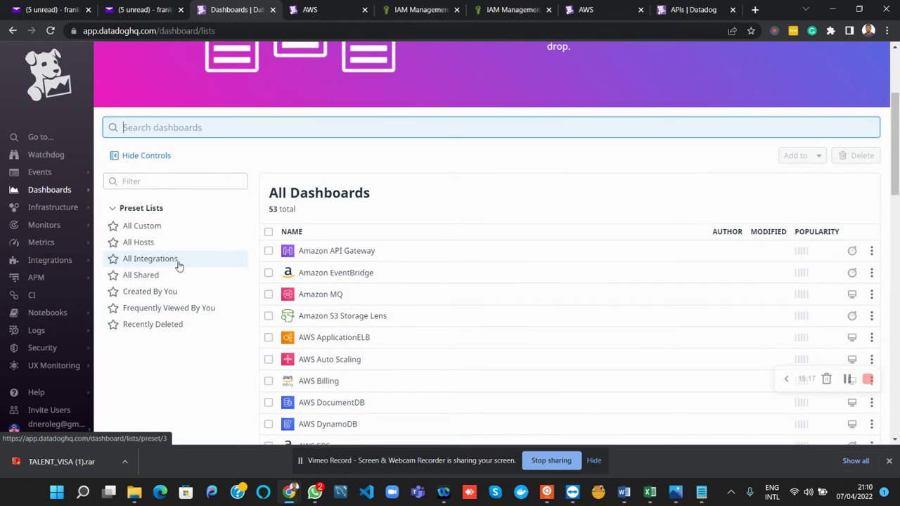
pyautogui.scroll(-1, 178, 266)
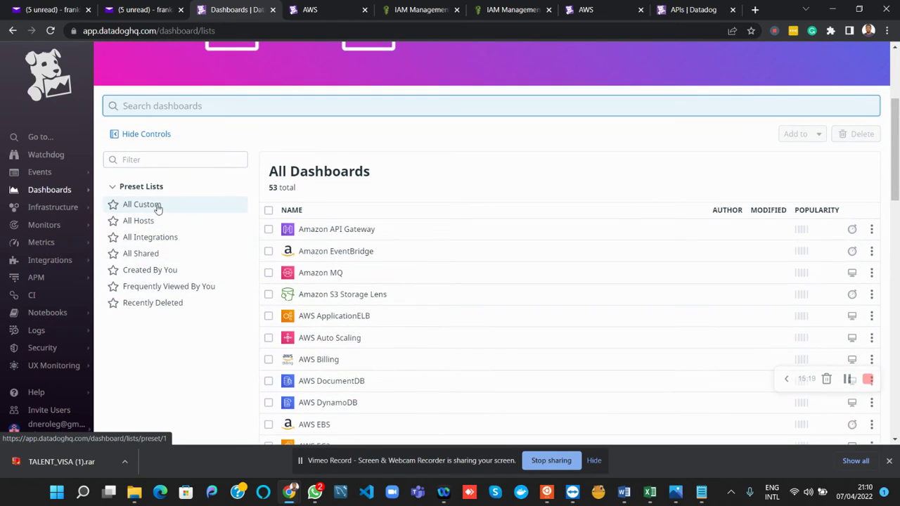
pyautogui.scroll(-2, 195, 279)
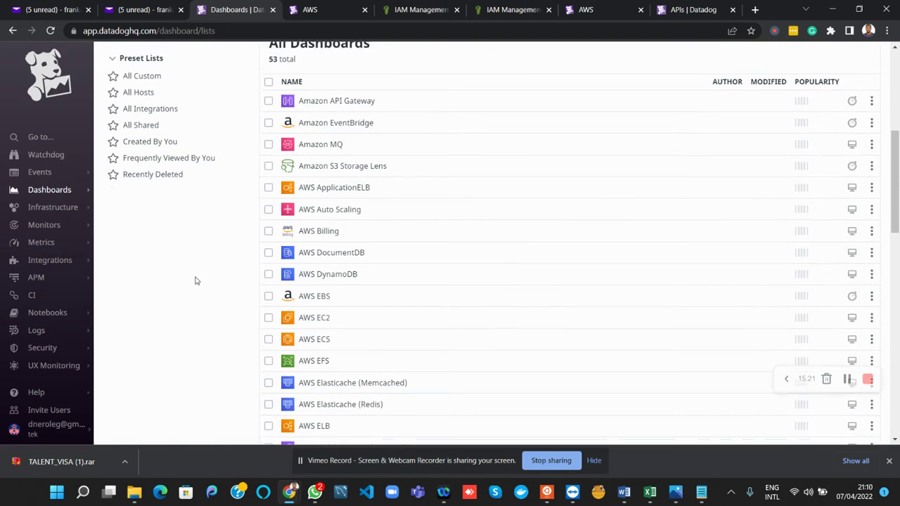
pyautogui.click(313, 315)
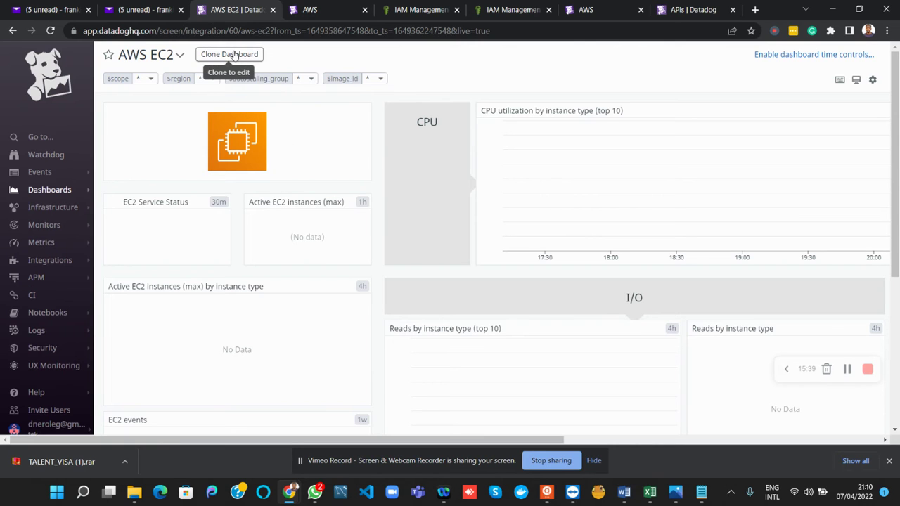
# Examine the AWS EC2 dashboard's widgets and read its description, closing the description when finished.
pyautogui.scroll(-3, 237, 170)
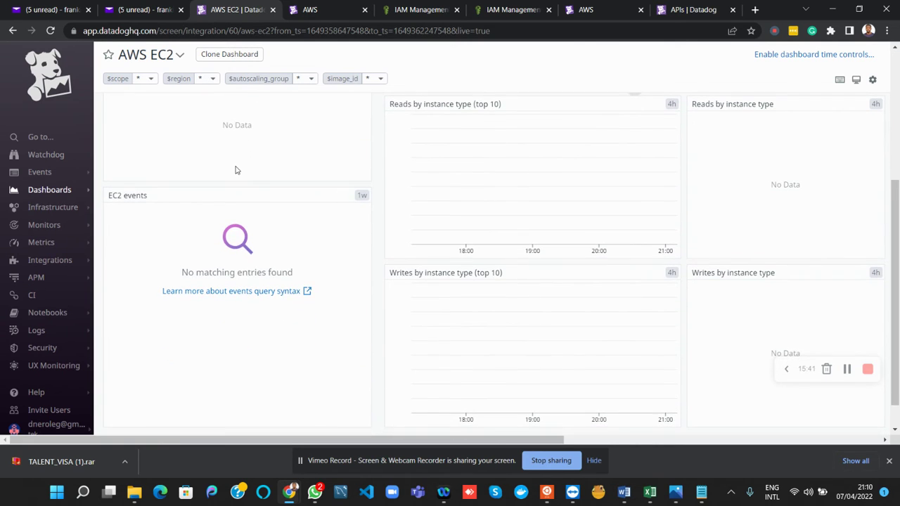
pyautogui.scroll(3, 237, 171)
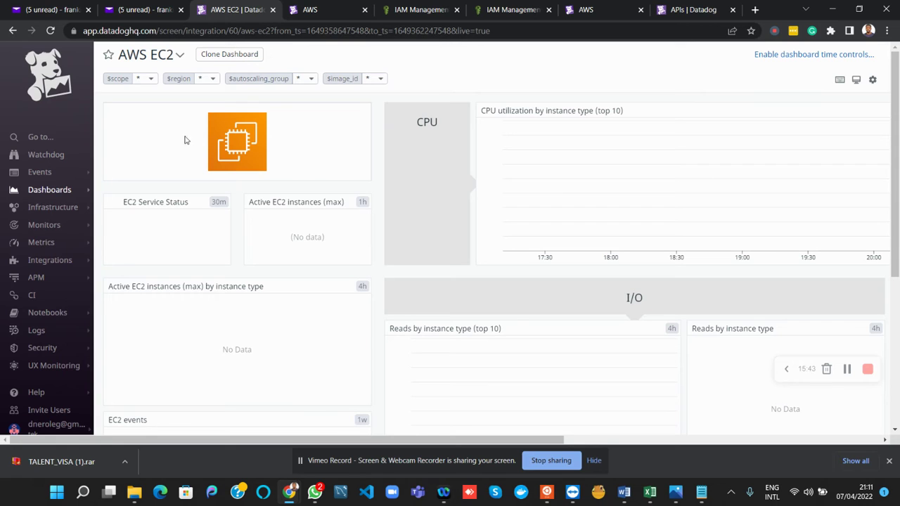
pyautogui.click(181, 54)
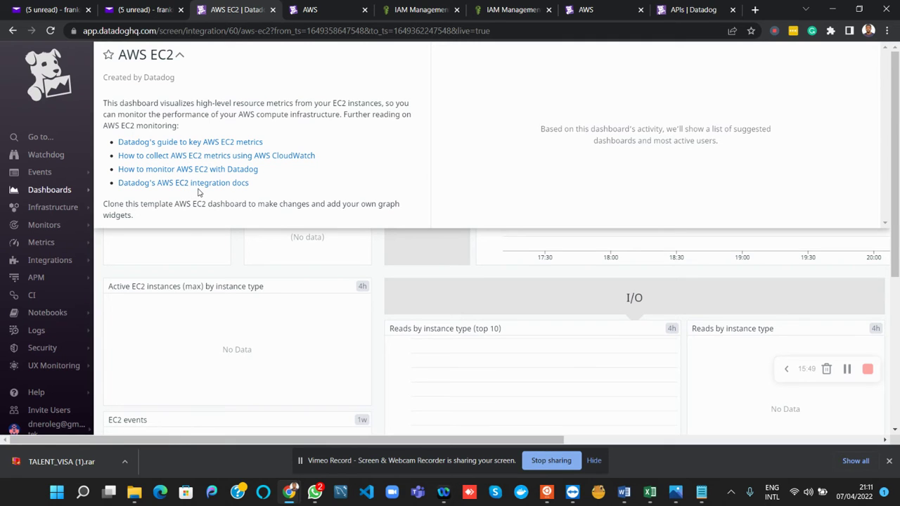
pyautogui.click(138, 273)
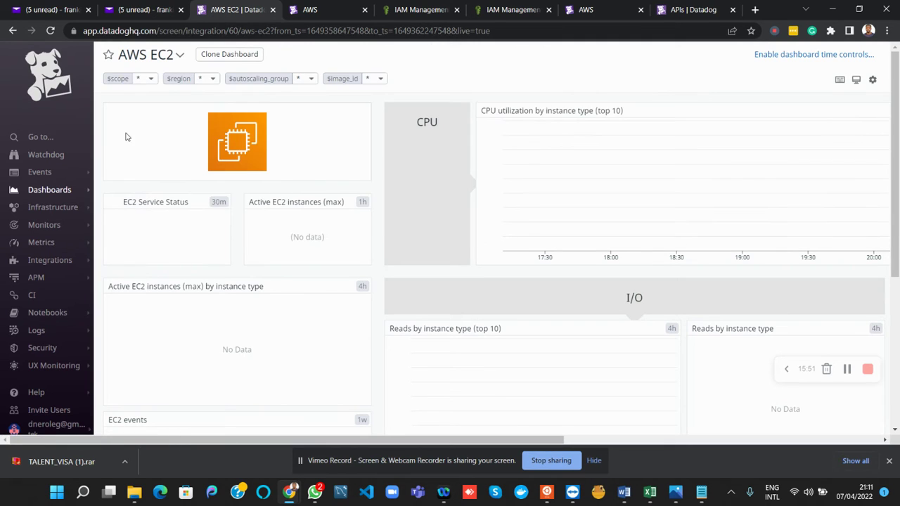
# Return to the dashboard list and select the AWS EC2 dashboard's entry.
pyautogui.click(13, 31)
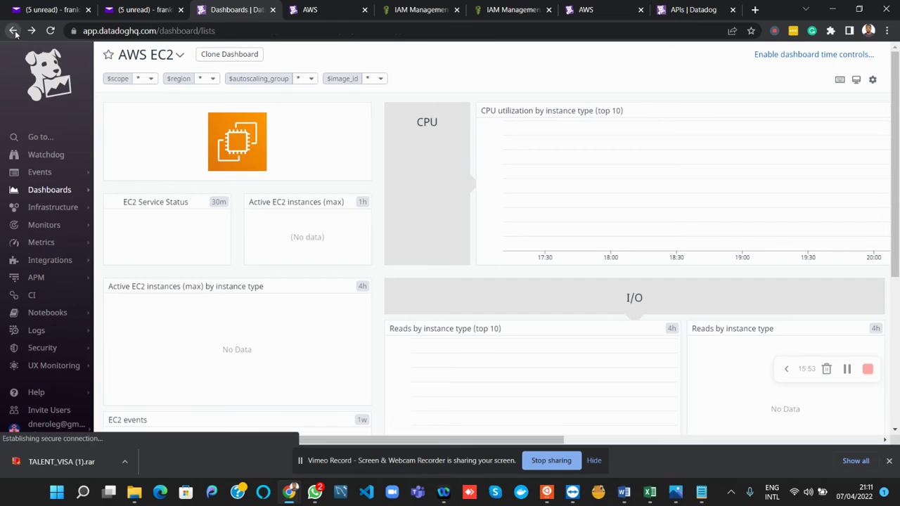
pyautogui.scroll(-2, 234, 272)
pyautogui.scroll(-2, 233, 273)
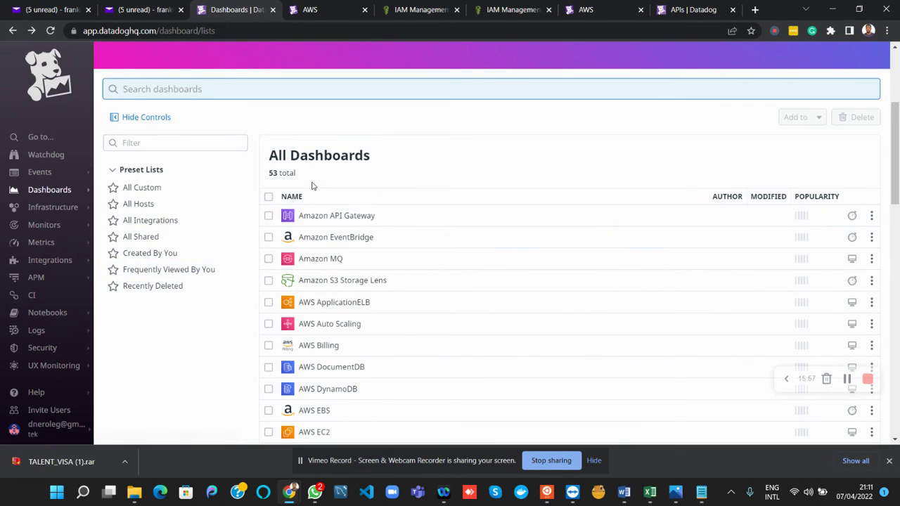
pyautogui.scroll(-2, 338, 296)
pyautogui.scroll(-1, 340, 296)
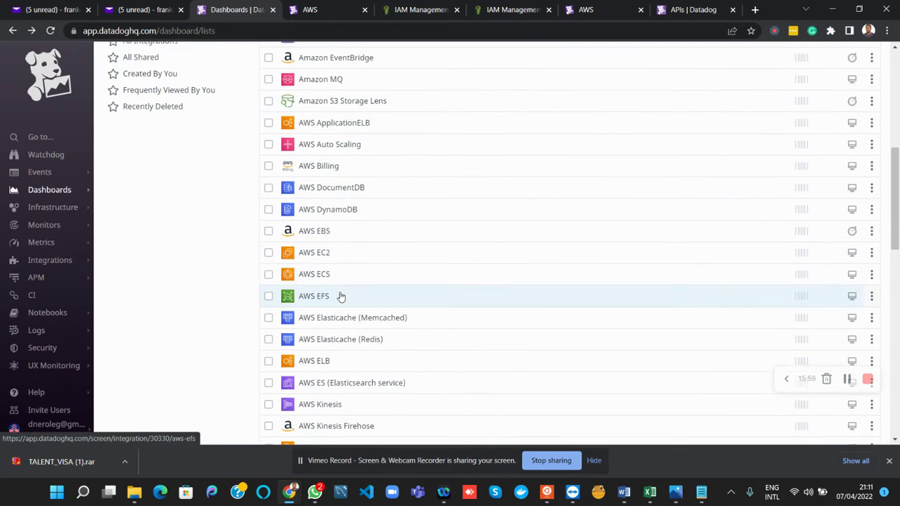
pyautogui.click(872, 253)
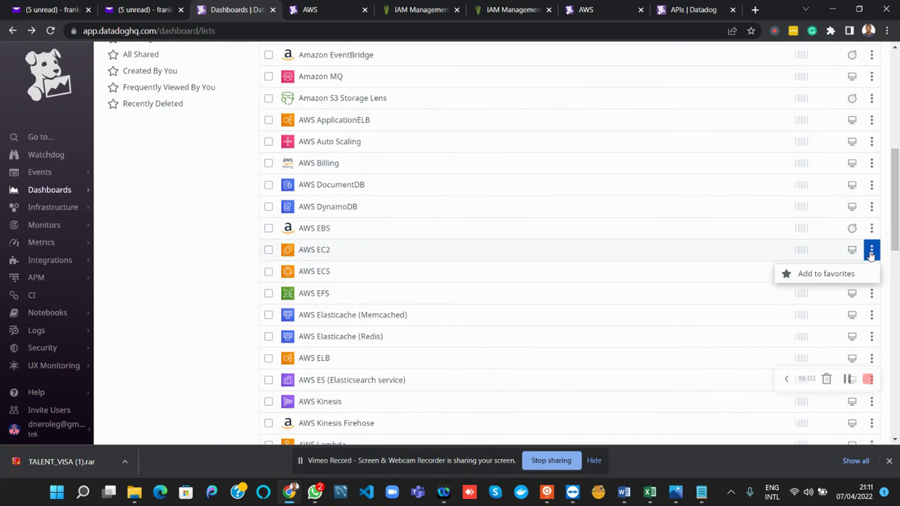
pyautogui.click(269, 250)
# Look through the full list of AWS, system and Kubernetes dashboards.
pyautogui.scroll(-8, 271, 256)
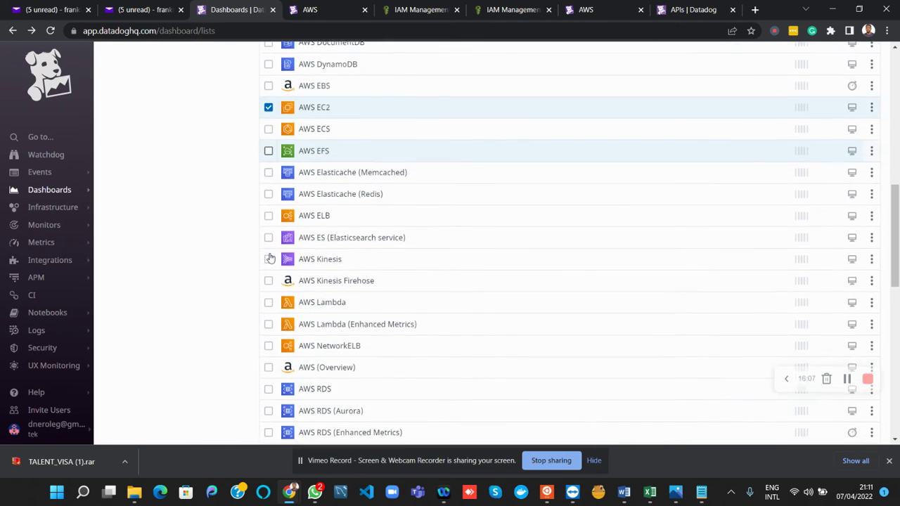
pyautogui.scroll(-2, 271, 259)
pyautogui.scroll(3, 270, 258)
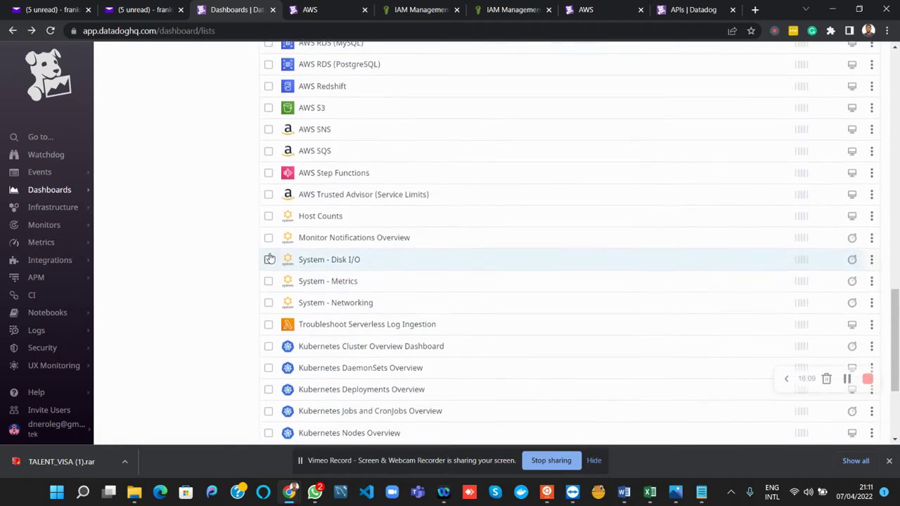
pyautogui.scroll(-3, 270, 258)
pyautogui.scroll(7, 270, 258)
pyautogui.scroll(-4, 270, 258)
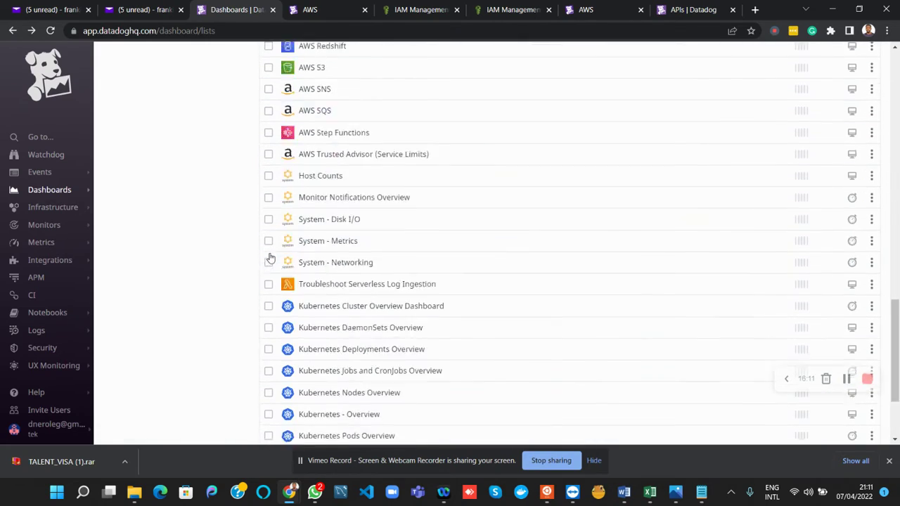
pyautogui.scroll(6, 270, 257)
pyautogui.scroll(8, 270, 258)
pyautogui.scroll(-3, 270, 257)
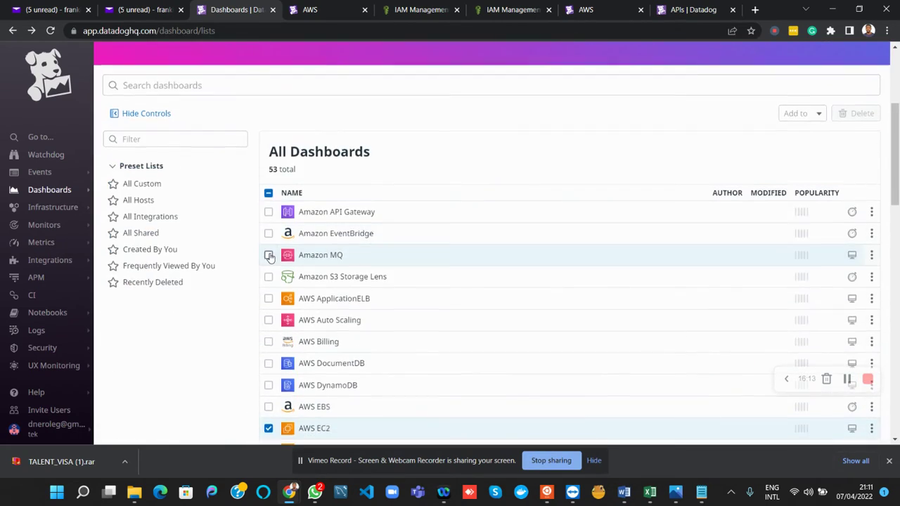
pyautogui.scroll(3, 270, 257)
pyautogui.scroll(-10, 270, 257)
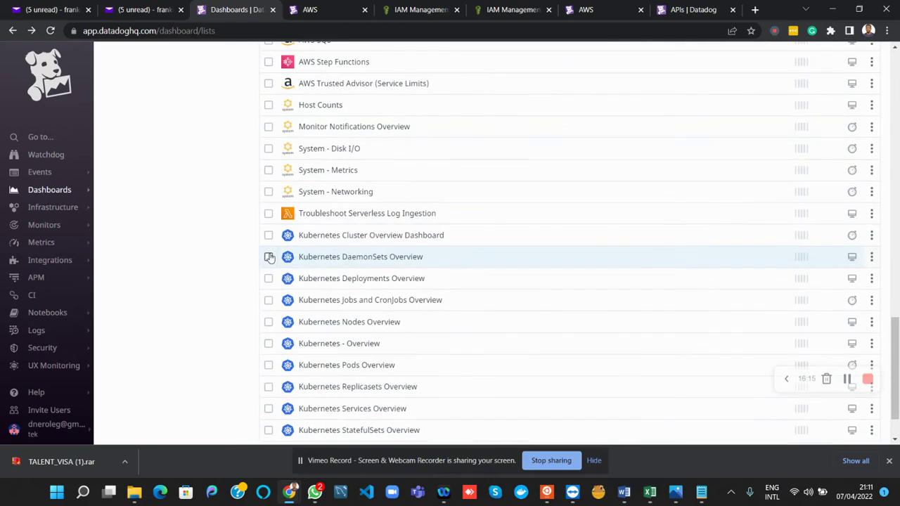
pyautogui.scroll(-2, 270, 258)
pyautogui.scroll(12, 270, 257)
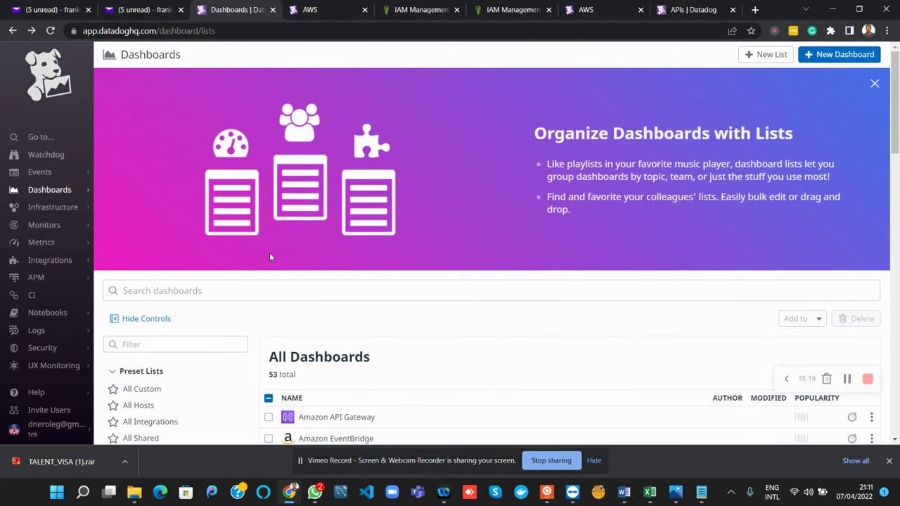
# Open the AWS EC2 dashboard again and examine its CPU, I/O and EC2 events widgets.
pyautogui.scroll(-4, 270, 258)
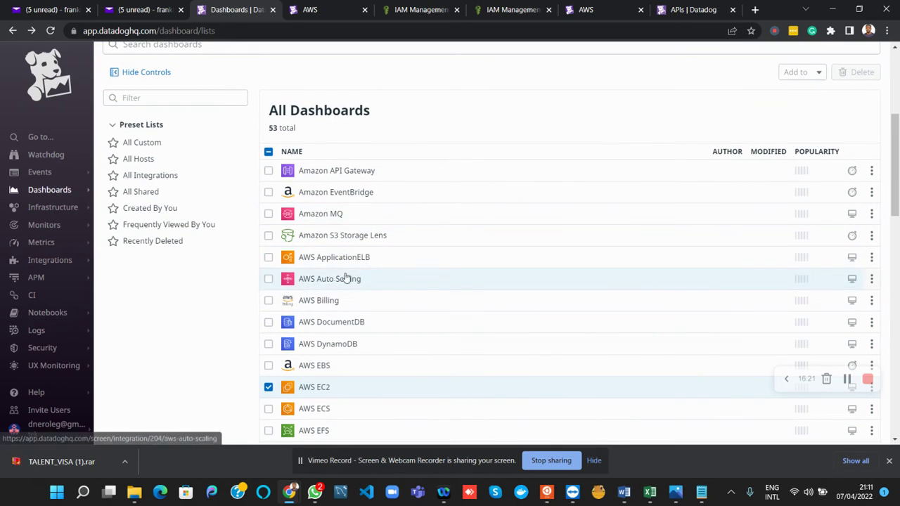
pyautogui.scroll(-2, 314, 298)
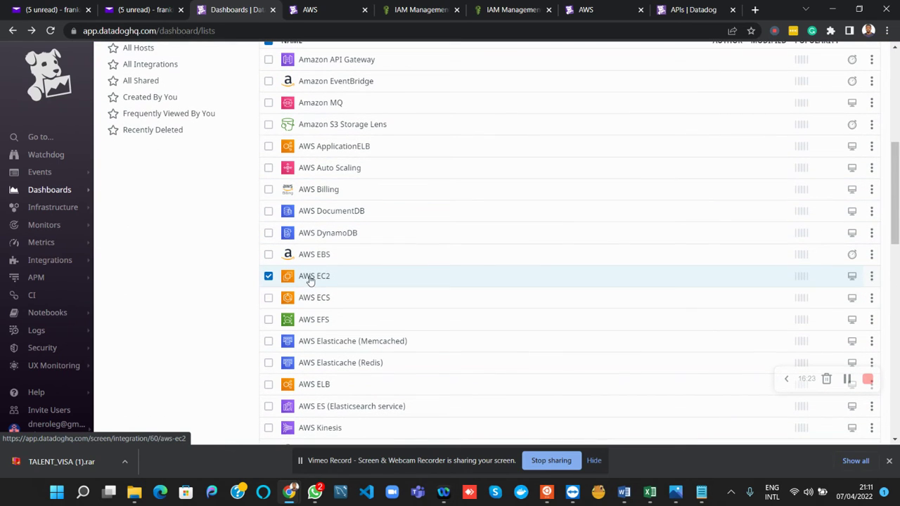
pyautogui.click(310, 280)
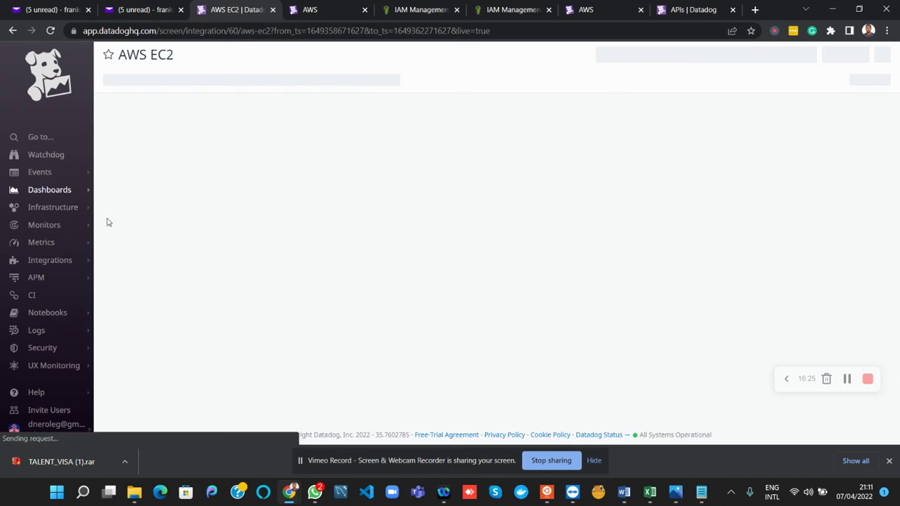
pyautogui.moveTo(66, 211)
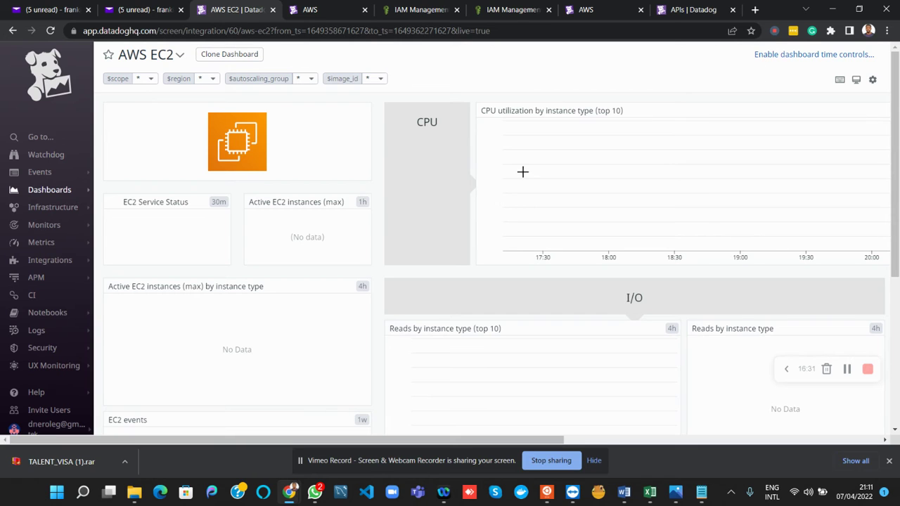
pyautogui.scroll(-3, 296, 271)
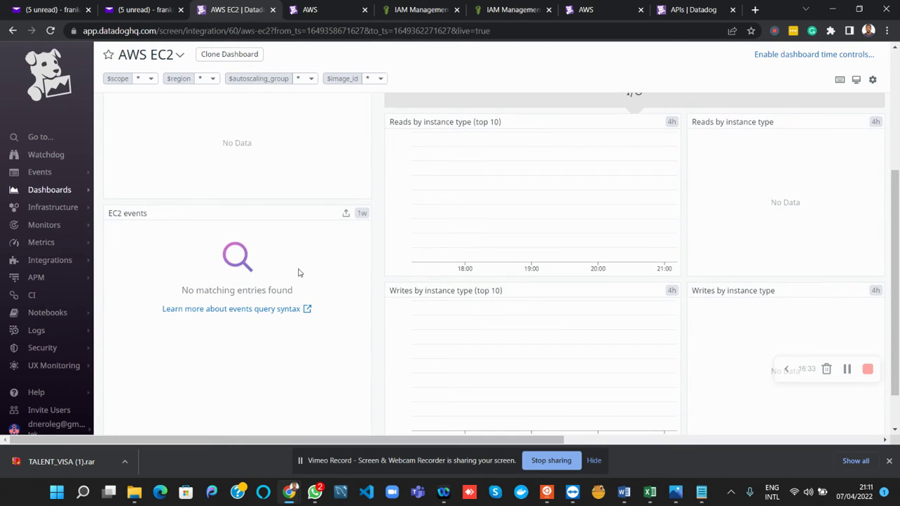
pyautogui.scroll(-1, 253, 261)
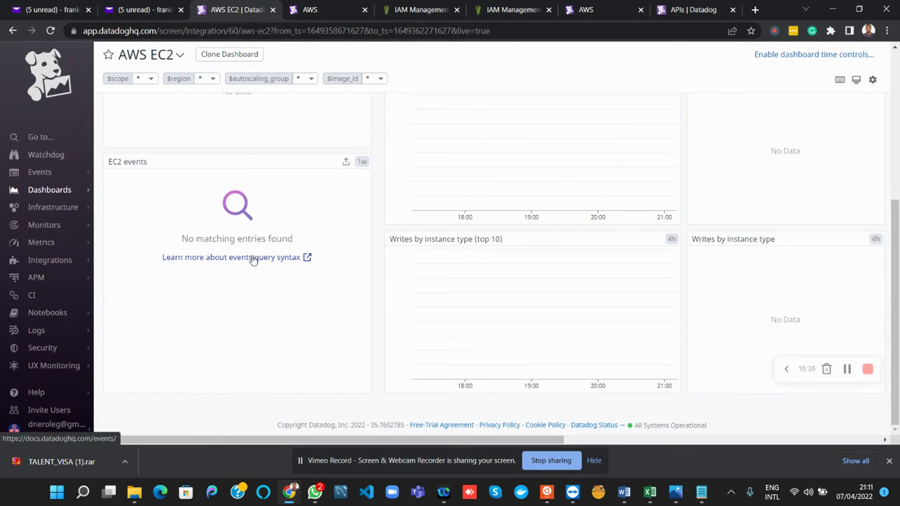
pyautogui.scroll(5, 253, 260)
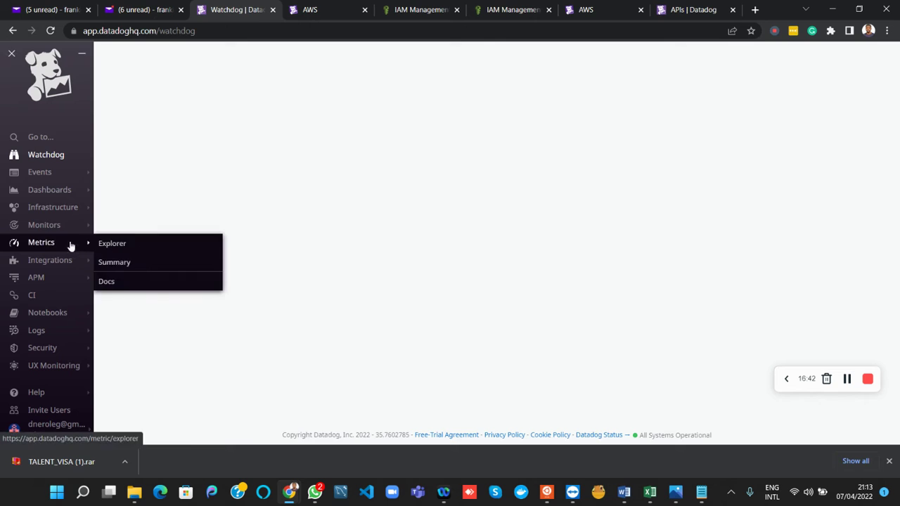
# Go to the Integrations page, search for "ec2" and open the Amazon EC2 integration's configuration.
pyautogui.moveTo(55, 262)
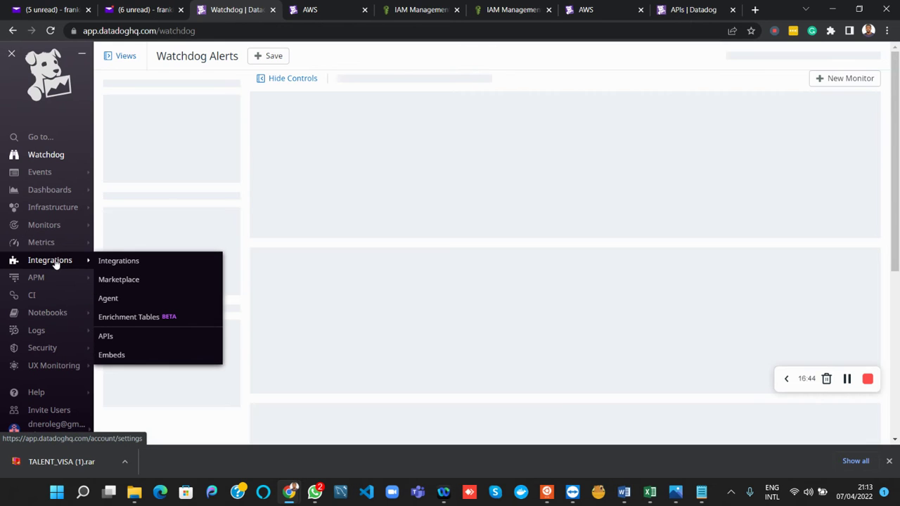
pyautogui.click(107, 262)
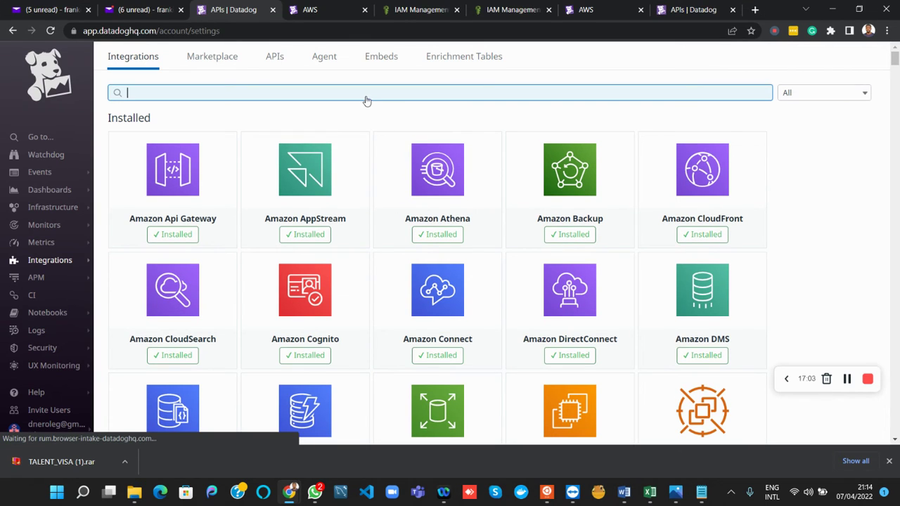
pyautogui.write('ec2')
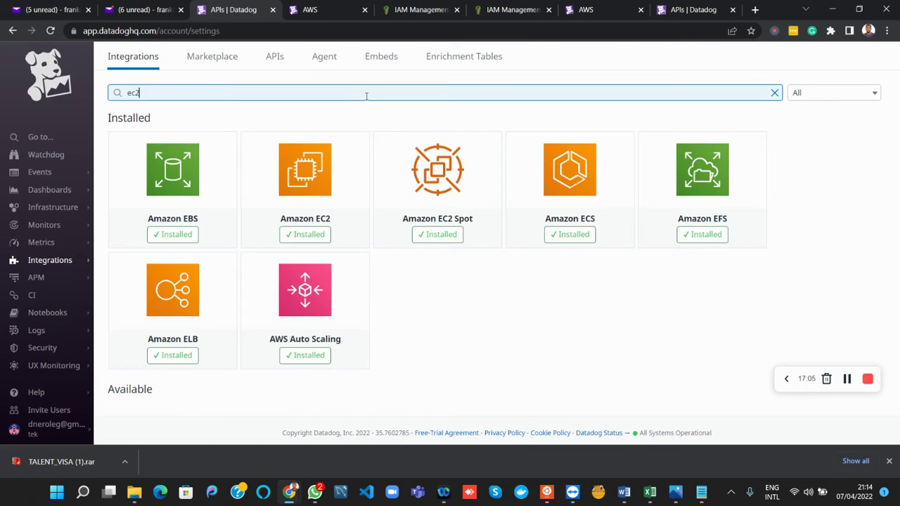
pyautogui.moveTo(316, 169)
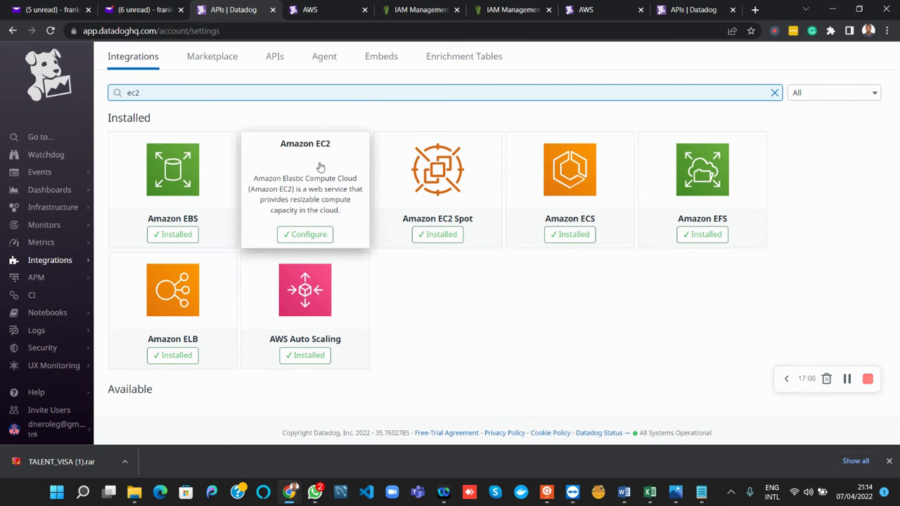
pyautogui.click(316, 203)
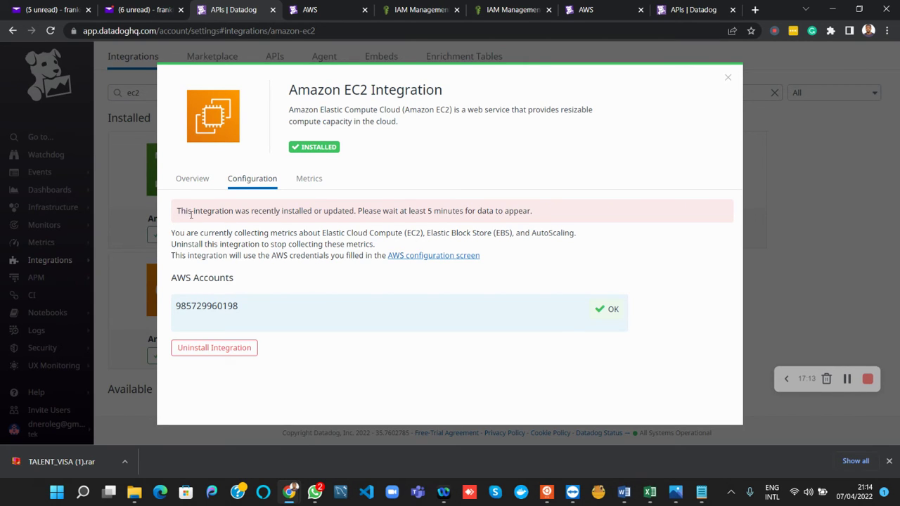
# Read the status notice in the Amazon EC2 integration's configuration, and close the integration details.
pyautogui.moveTo(178, 211); pyautogui.dragTo(532, 211)
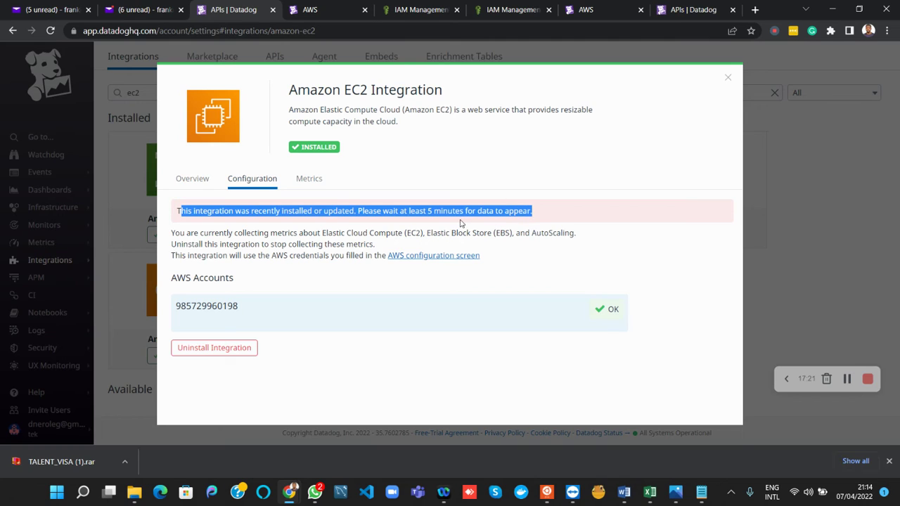
pyautogui.click(363, 187)
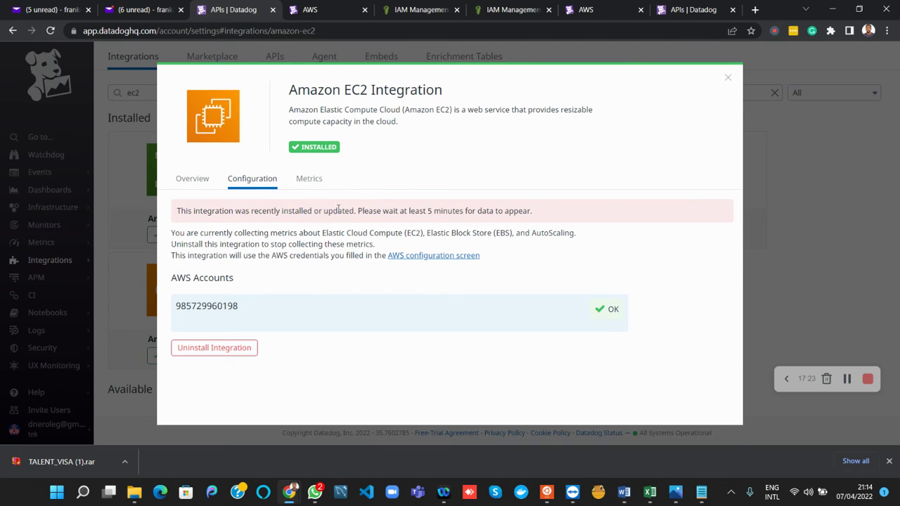
pyautogui.moveTo(292, 212); pyautogui.dragTo(536, 209)
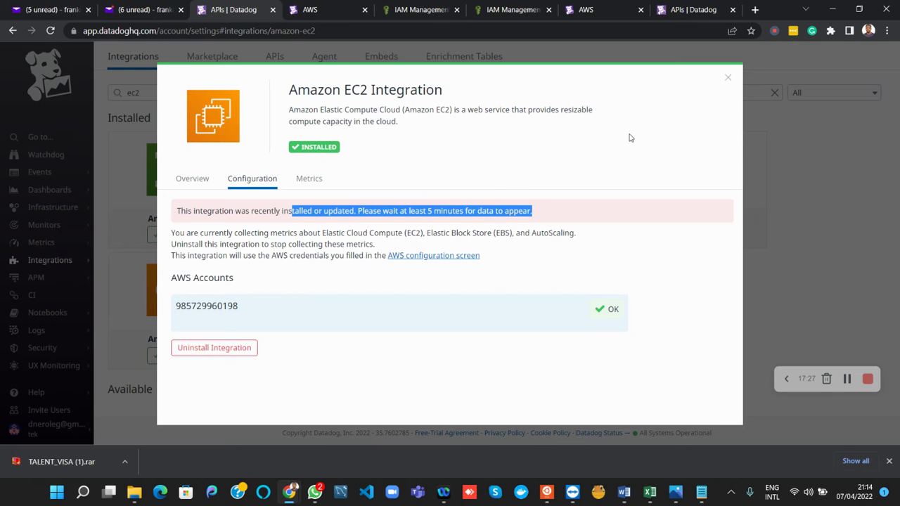
pyautogui.click(729, 79)
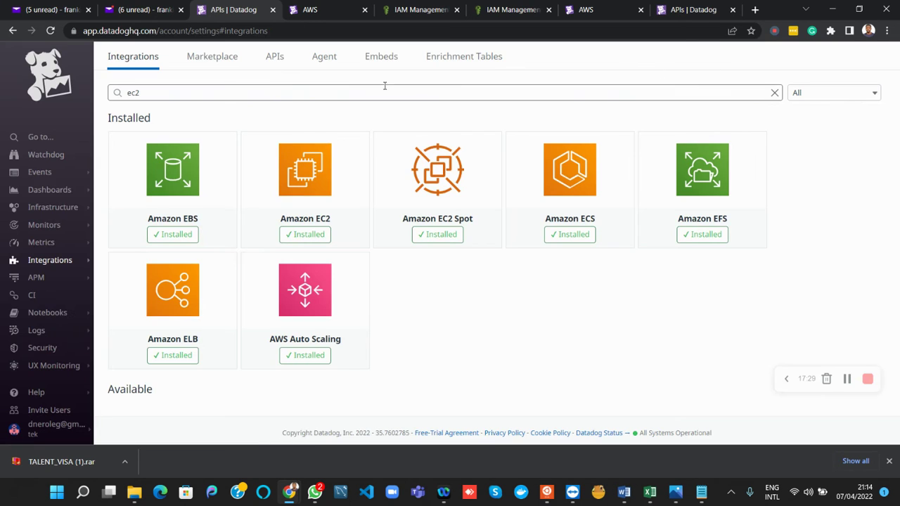
# Search the integrations for "rds" and check the status notice in the Amazon RDS integration's configuration.
pyautogui.tripleClick(254, 92)
pyautogui.write('rds')
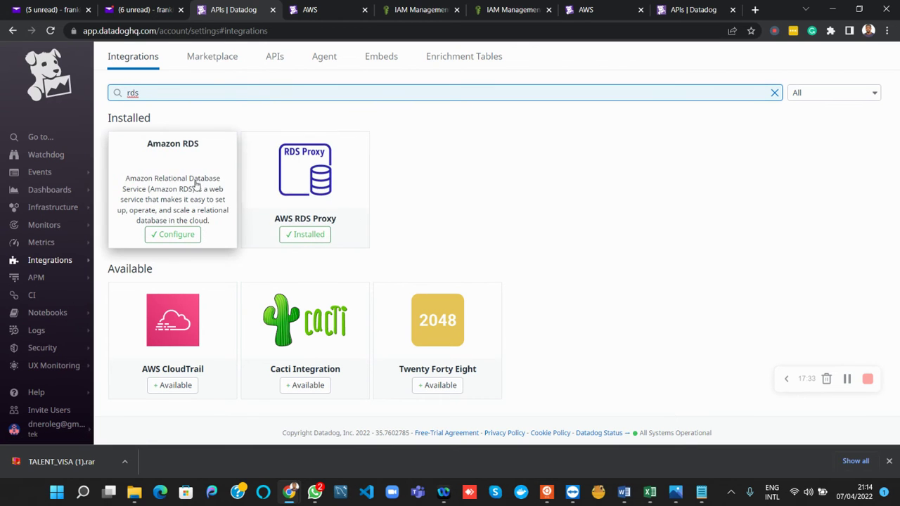
pyautogui.click(193, 184)
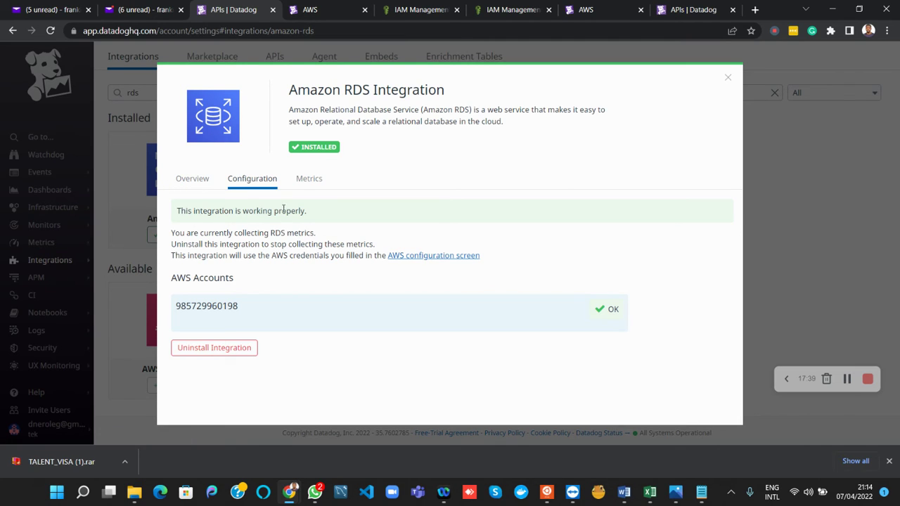
pyautogui.moveTo(306, 211); pyautogui.dragTo(226, 214)
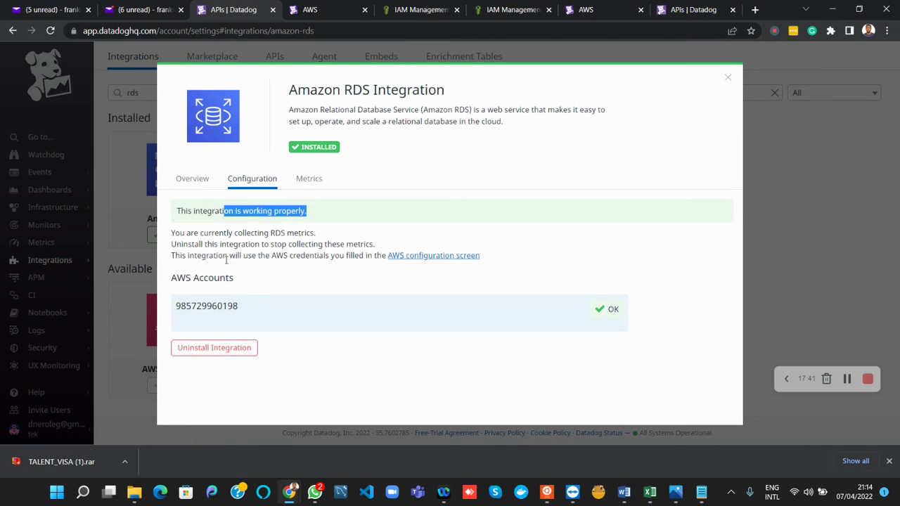
# Review the Amazon RDS integration's tracked metrics, configuration and overview, including the permissions it requires.
pyautogui.click(308, 181)
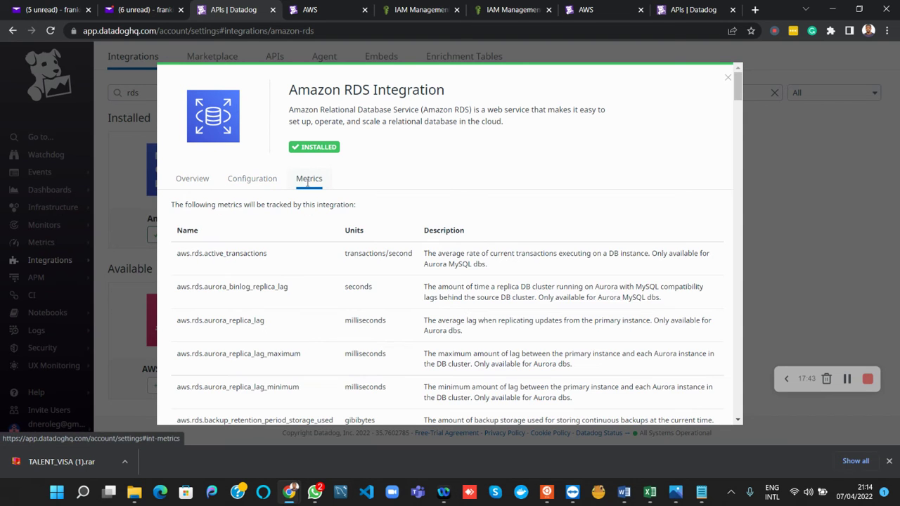
pyautogui.scroll(-3, 331, 296)
pyautogui.scroll(3, 332, 296)
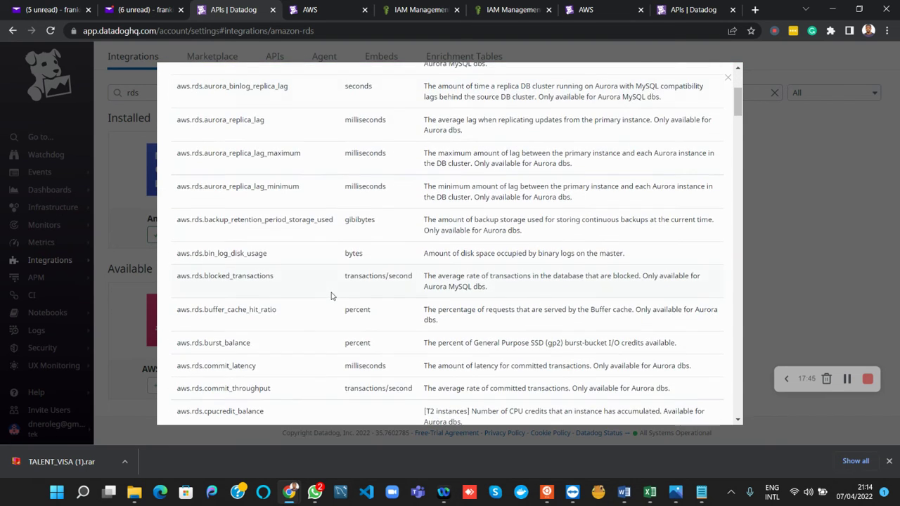
pyautogui.click(242, 182)
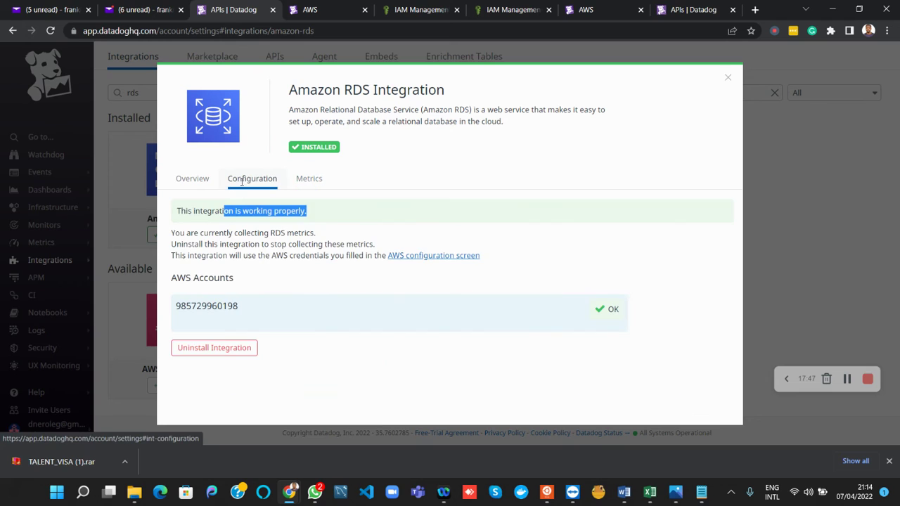
pyautogui.click(193, 182)
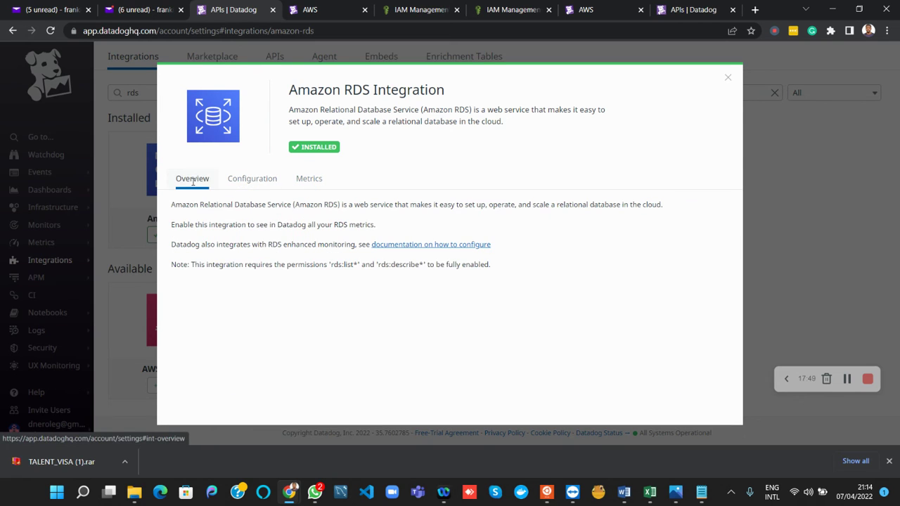
pyautogui.click(245, 182)
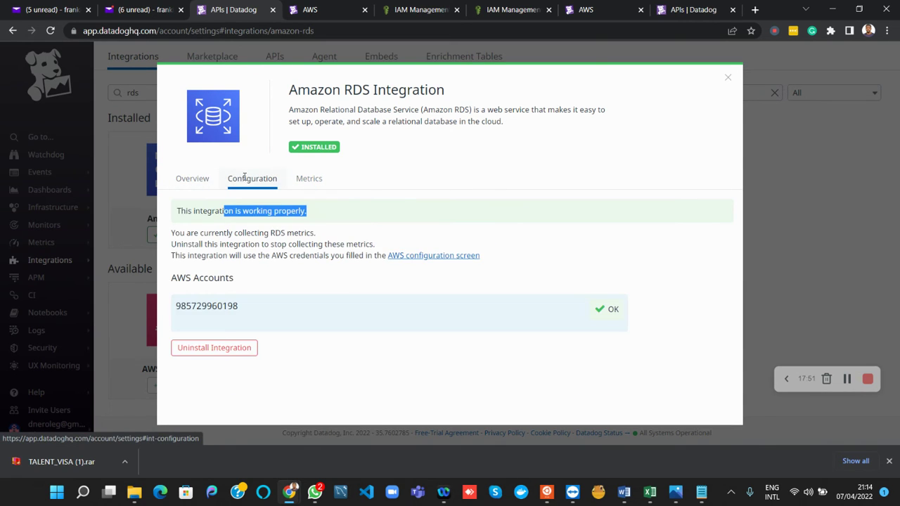
pyautogui.click(193, 181)
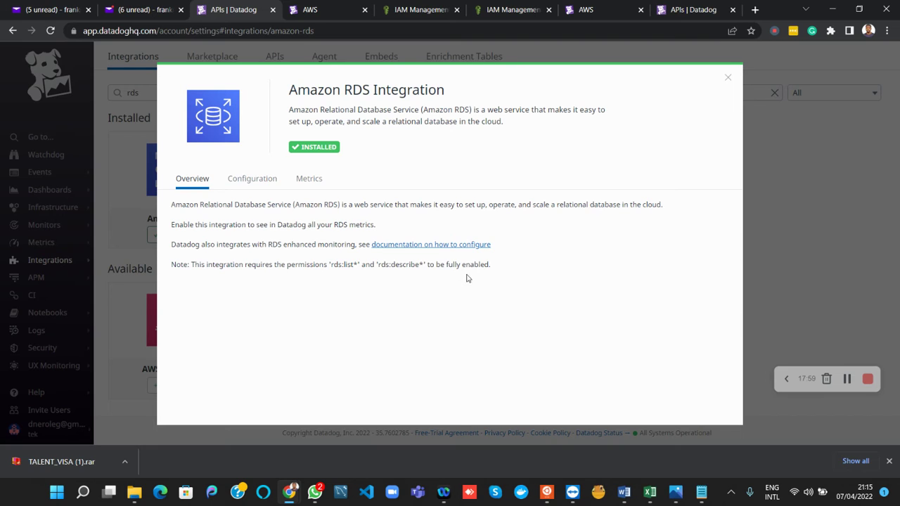
# Reread the Amazon RDS integration's required permissions, recheck its configuration status, and close the integration details.
pyautogui.moveTo(437, 266); pyautogui.dragTo(470, 266)
pyautogui.click(454, 277)
pyautogui.click(252, 180)
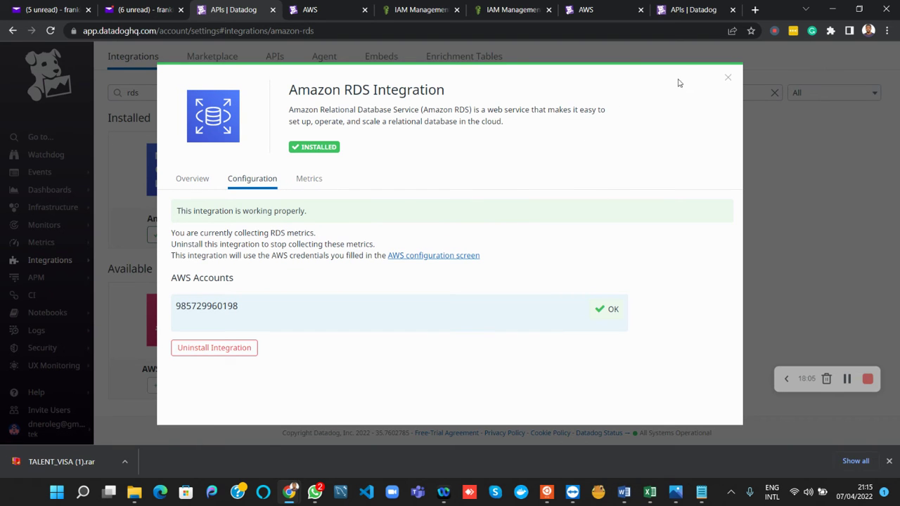
pyautogui.click(728, 80)
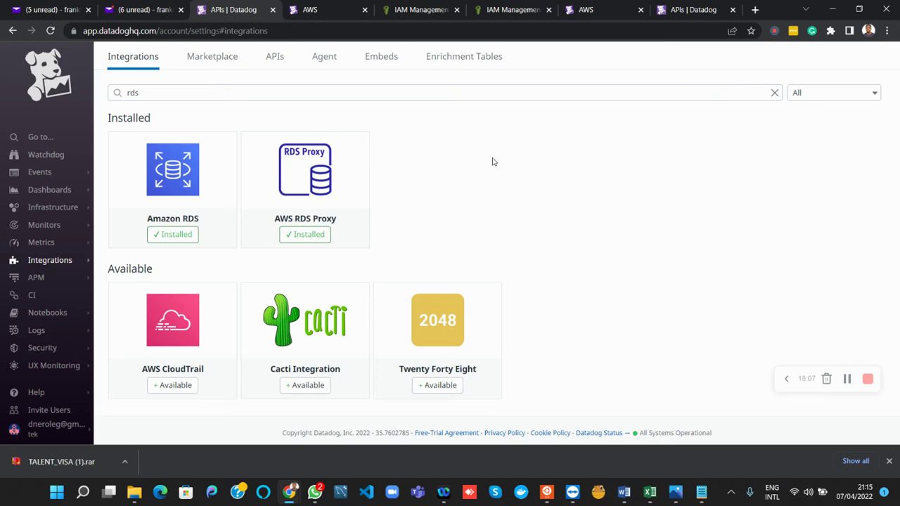
# Search the integrations for "ec2", check the status notice in the Amazon EC2 integration's configuration, and close its details.
pyautogui.click(172, 93)
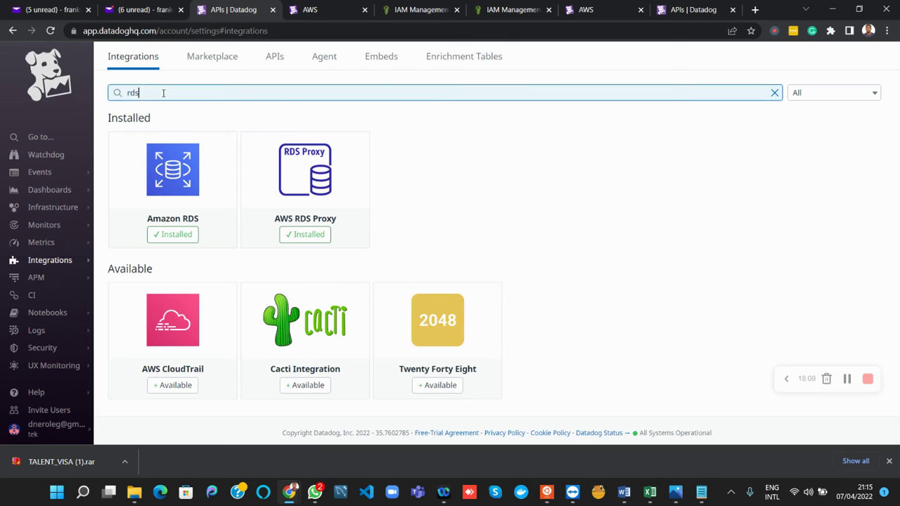
pyautogui.hotkey('ctrl', 'a')
pyautogui.write('ec2')
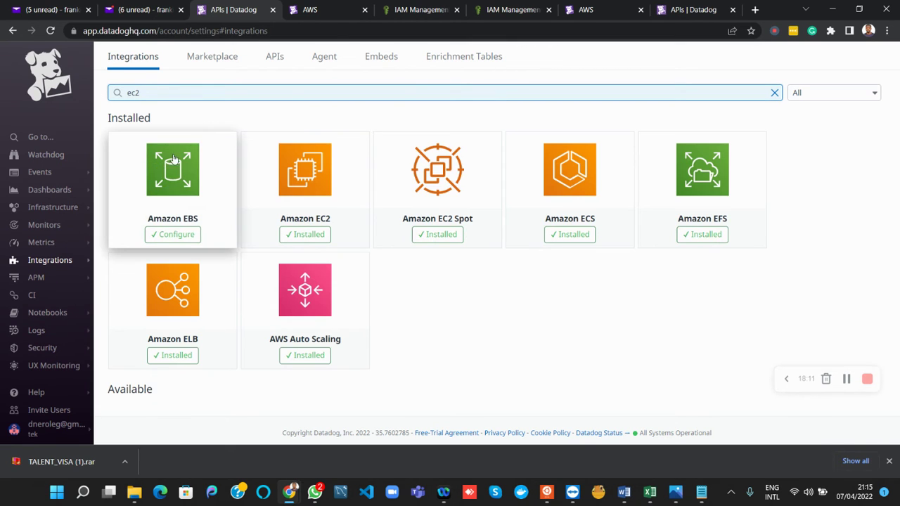
pyautogui.click(321, 190)
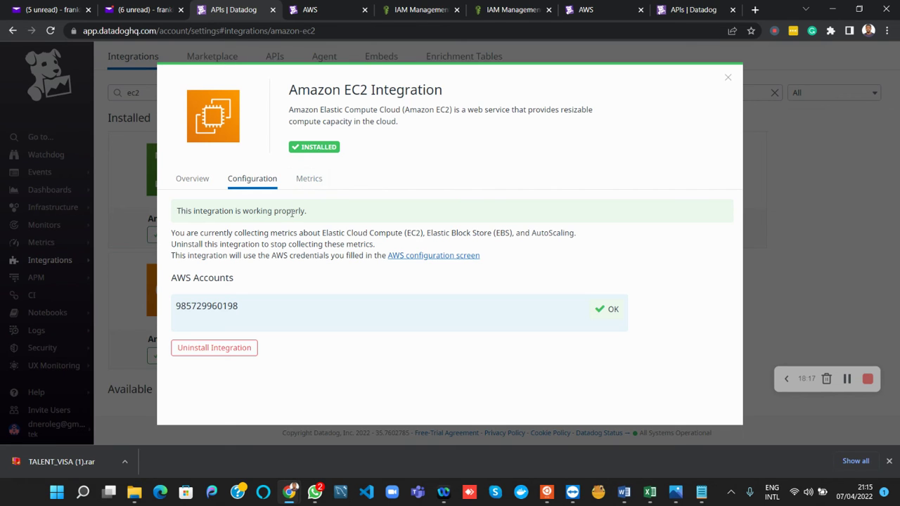
pyautogui.moveTo(291, 212); pyautogui.dragTo(238, 211)
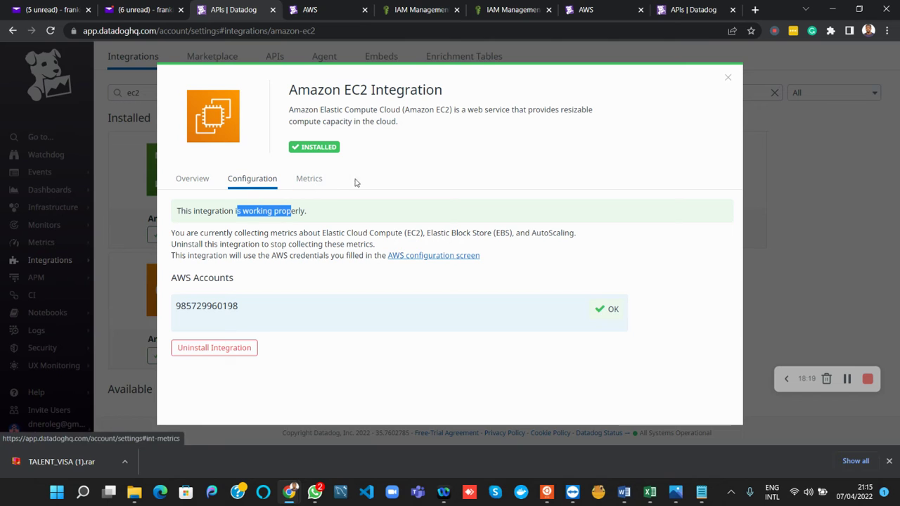
pyautogui.click(728, 78)
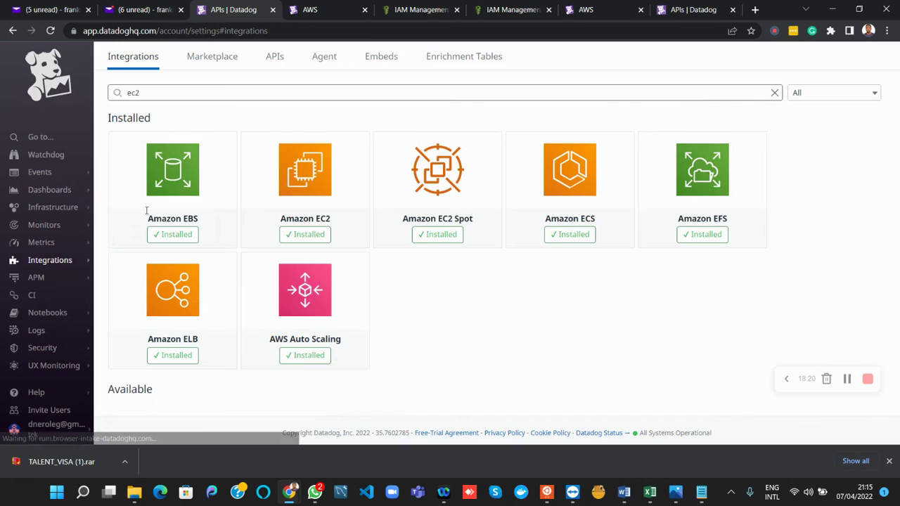
# Go to the dashboard list and open the AWS EC2 dashboard.
pyautogui.moveTo(58, 197)
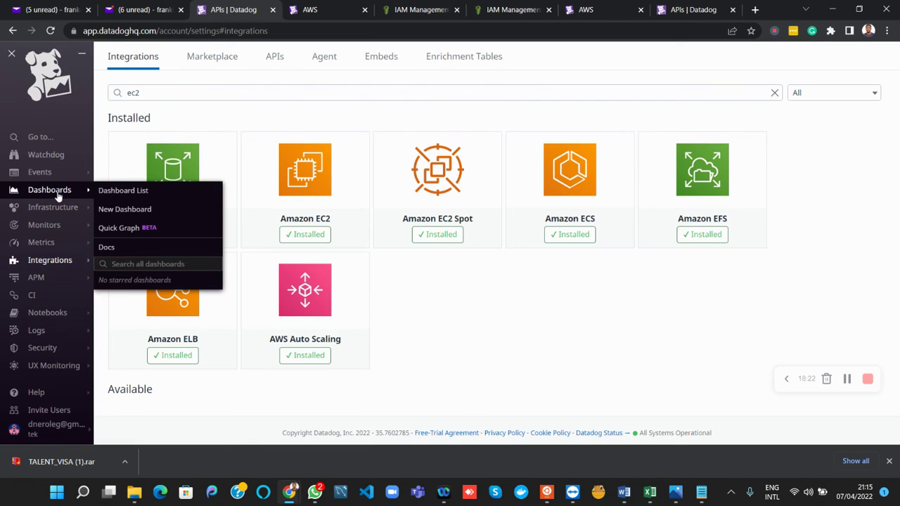
pyautogui.click(110, 196)
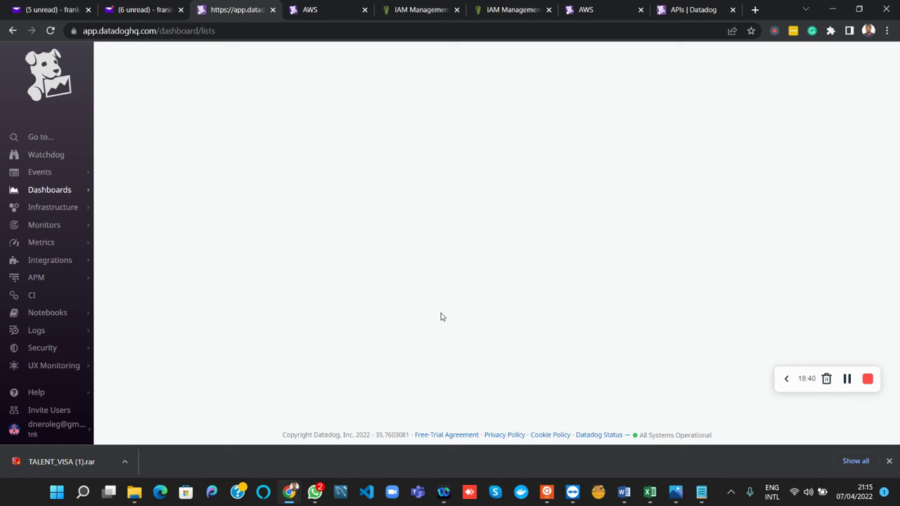
pyautogui.scroll(-3, 332, 287)
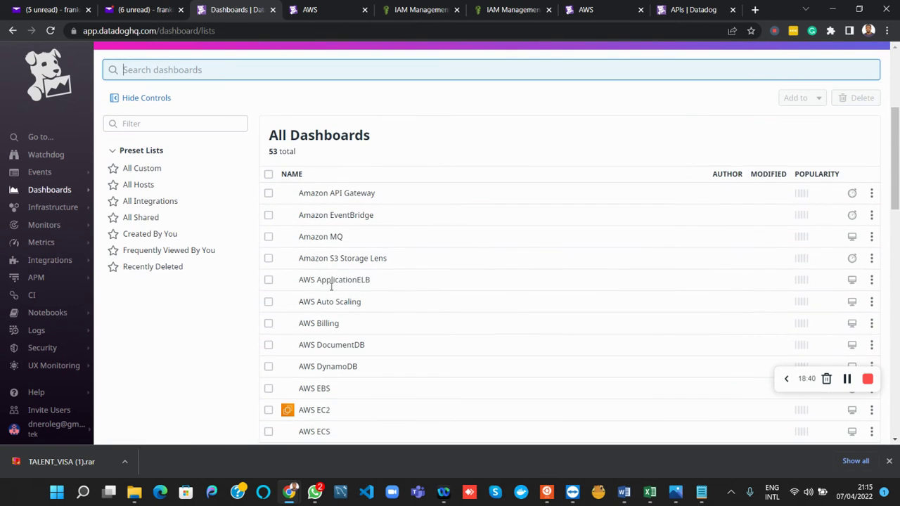
pyautogui.click(314, 414)
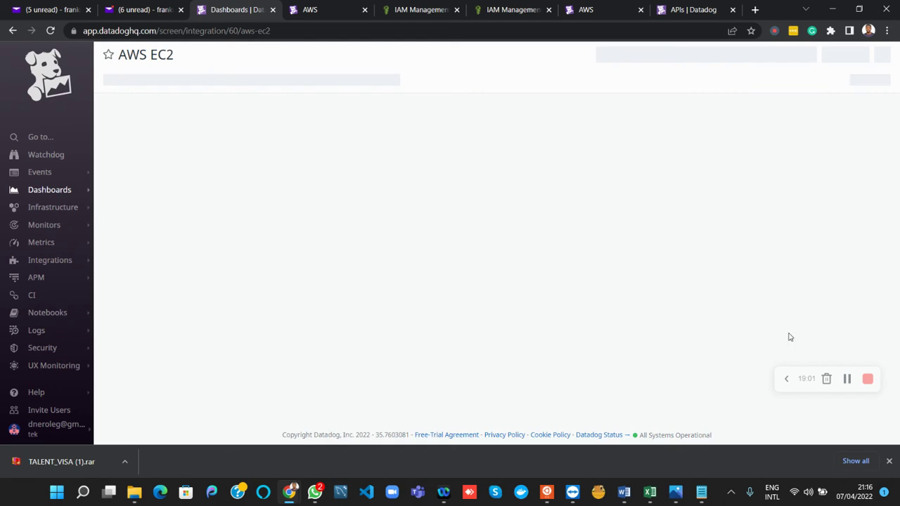
pyautogui.click(849, 381)
pyautogui.click(315, 493)
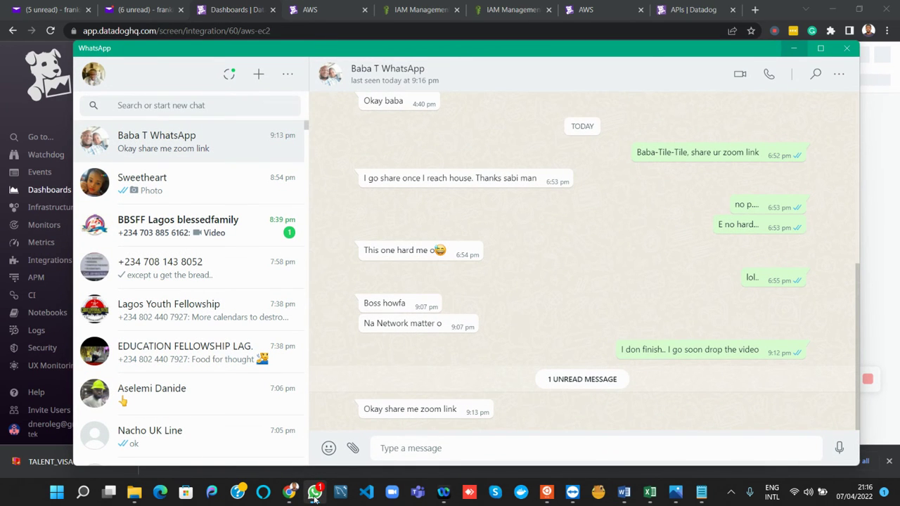
pyautogui.click(315, 494)
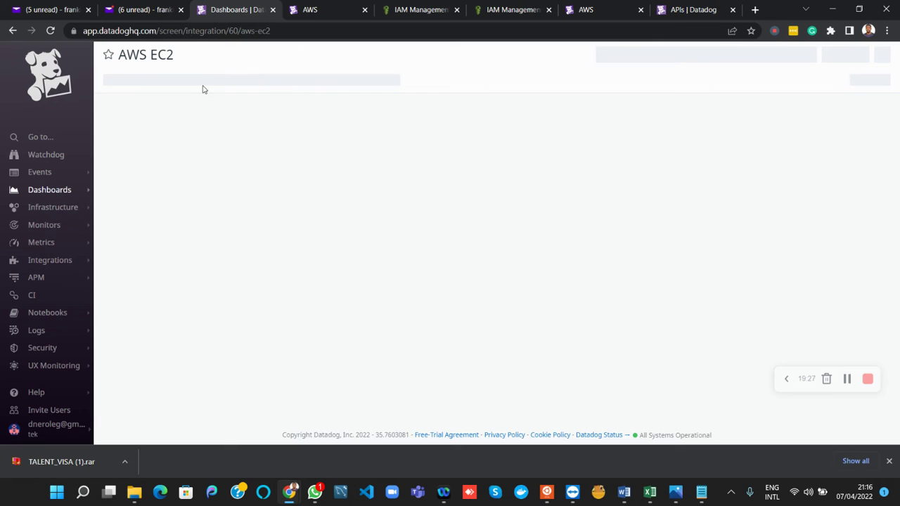
# Reload the AWS EC2 dashboard and duplicate its browser tab.
pyautogui.click(50, 31)
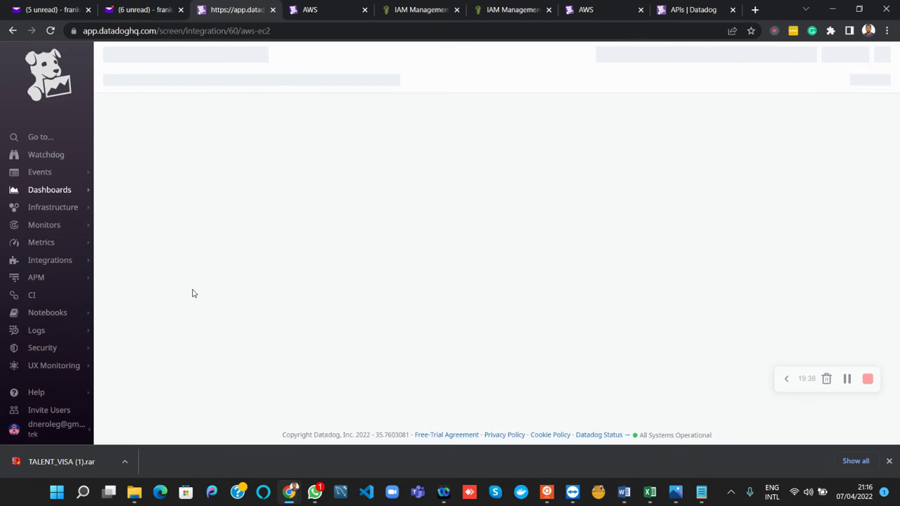
pyautogui.rightClick(240, 11)
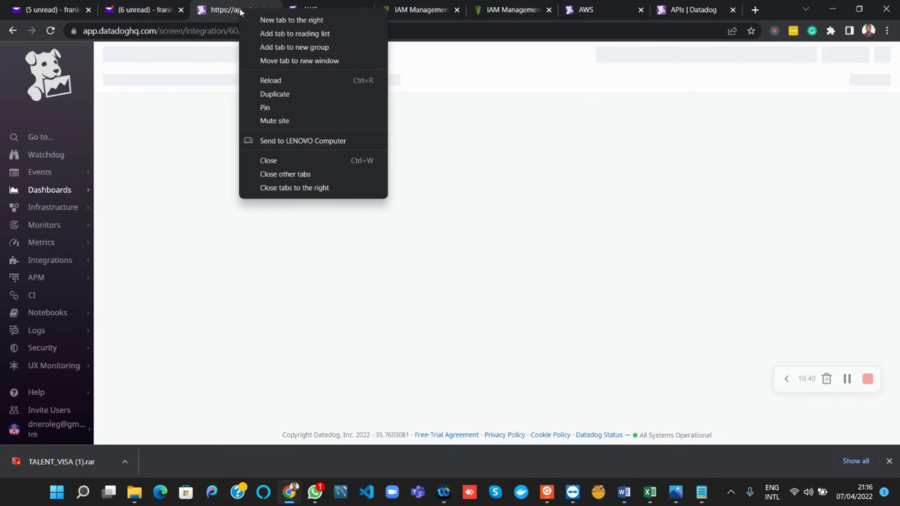
pyautogui.click(282, 95)
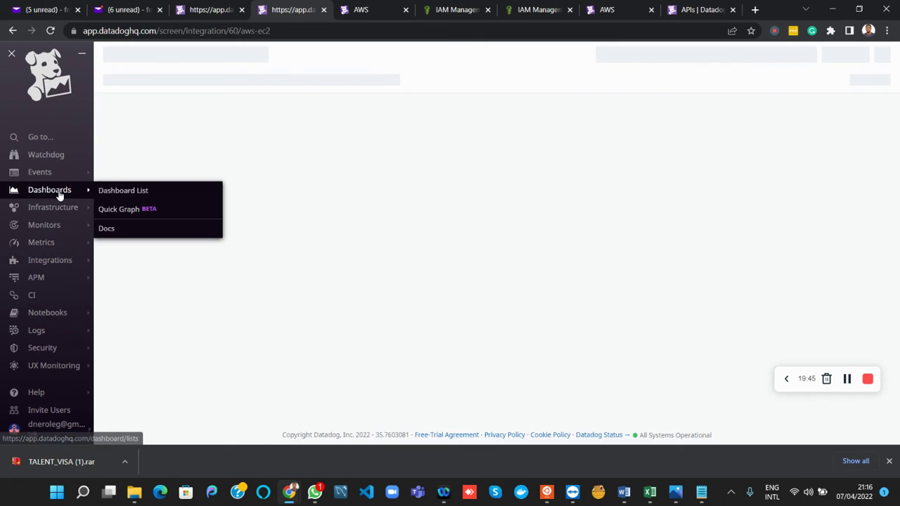
# Go to the dashboard list in the duplicated tab and open the AWS RDS dashboard.
pyautogui.click(110, 193)
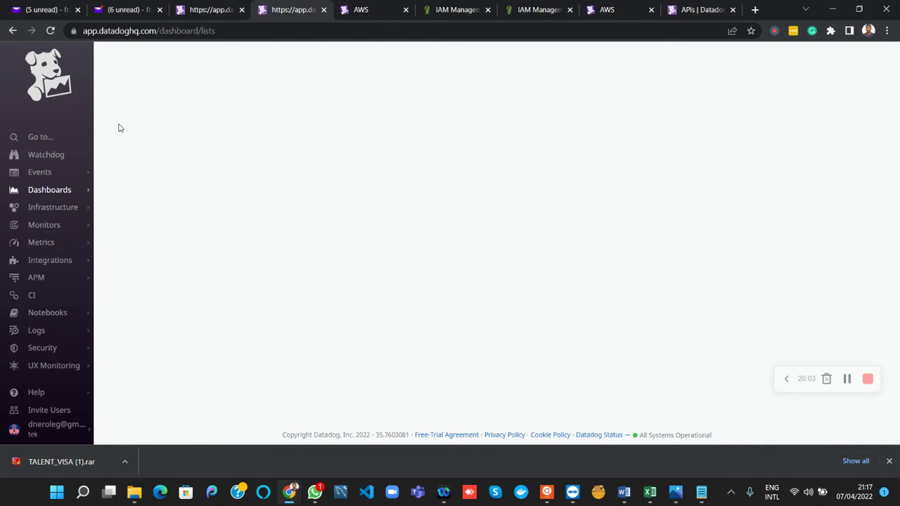
pyautogui.click(193, 8)
pyautogui.click(284, 9)
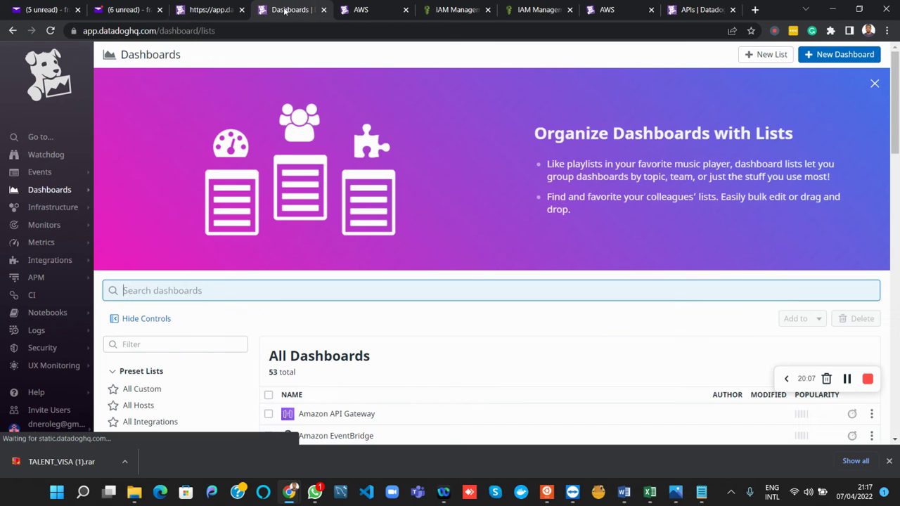
pyautogui.scroll(-10, 332, 227)
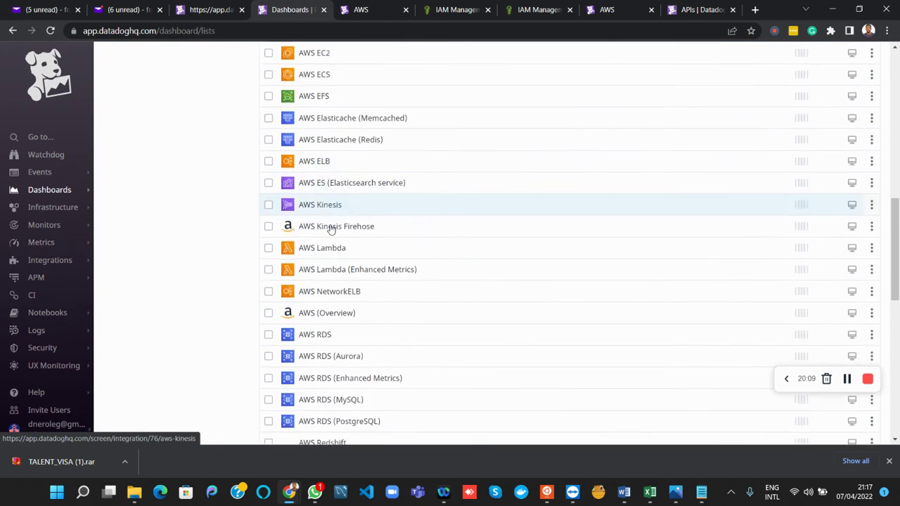
pyautogui.click(324, 234)
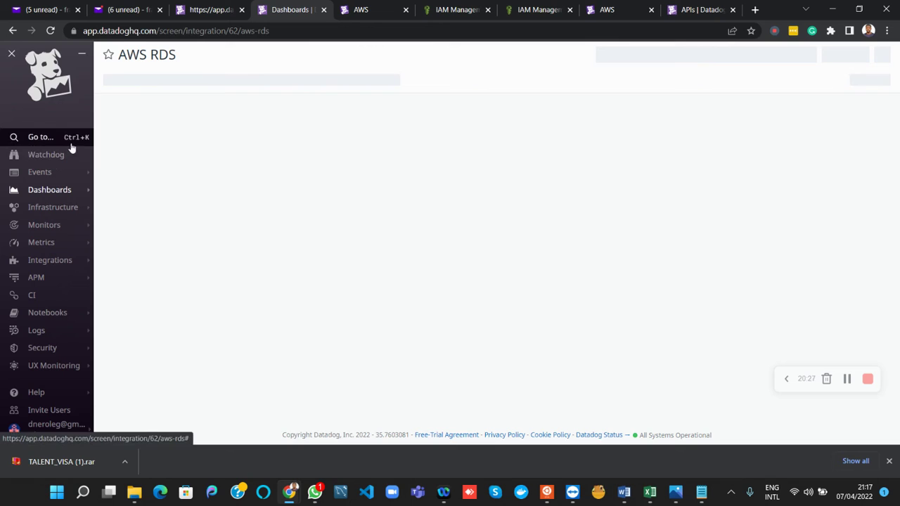
# Duplicate the AWS RDS dashboard's tab and open the Agent page of the Integrations section in the copy.
pyautogui.rightClick(294, 11)
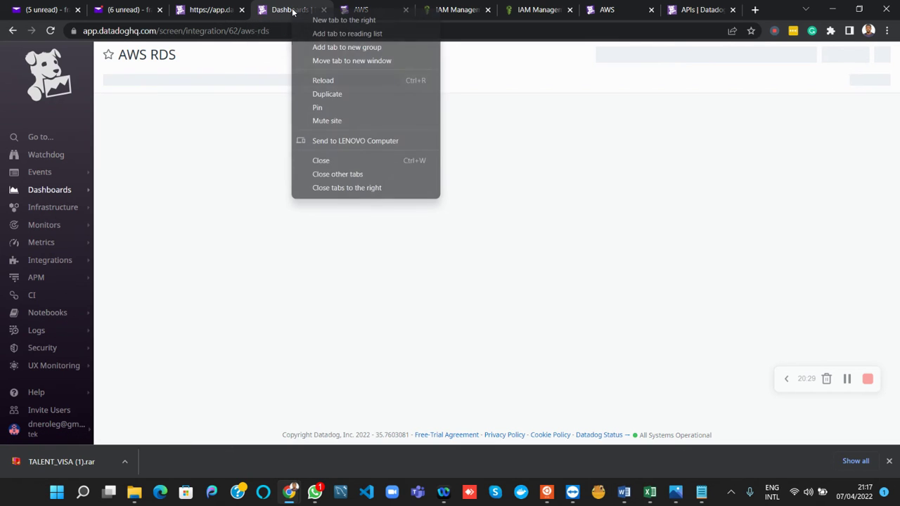
pyautogui.click(341, 93)
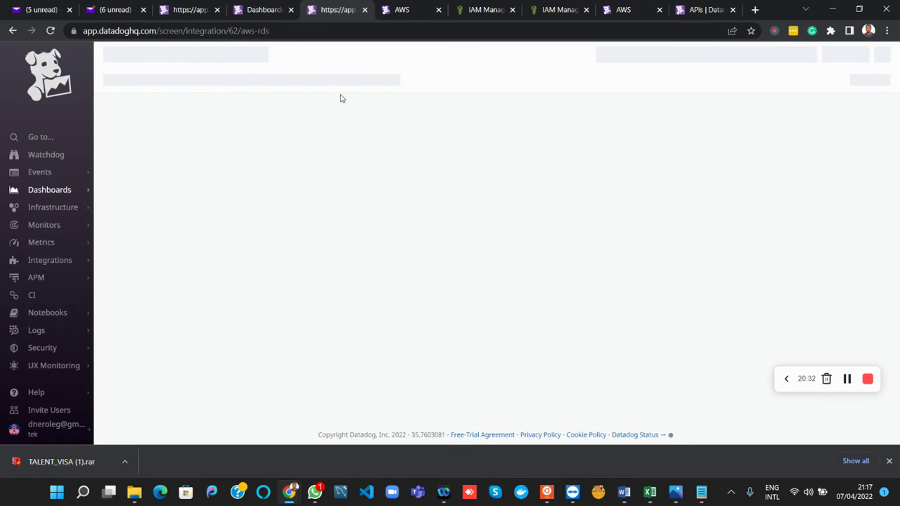
pyautogui.moveTo(54, 263)
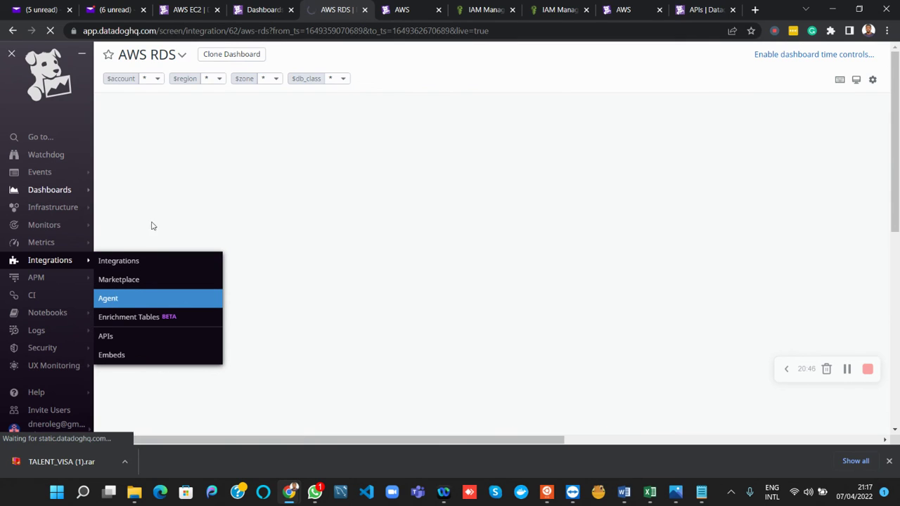
# Check the loading of the AWS EC2 dashboard, the AWS RDS dashboard and the Agent page in their tabs.
pyautogui.click(192, 10)
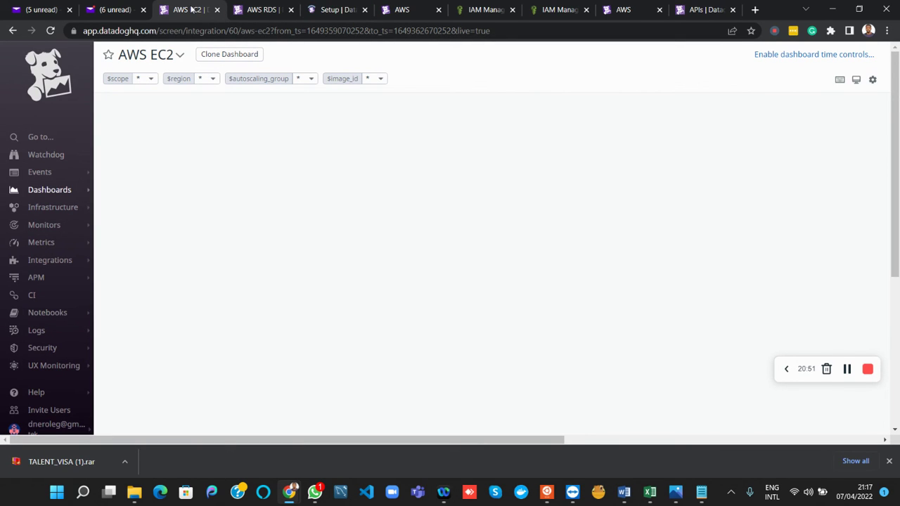
pyautogui.click(251, 13)
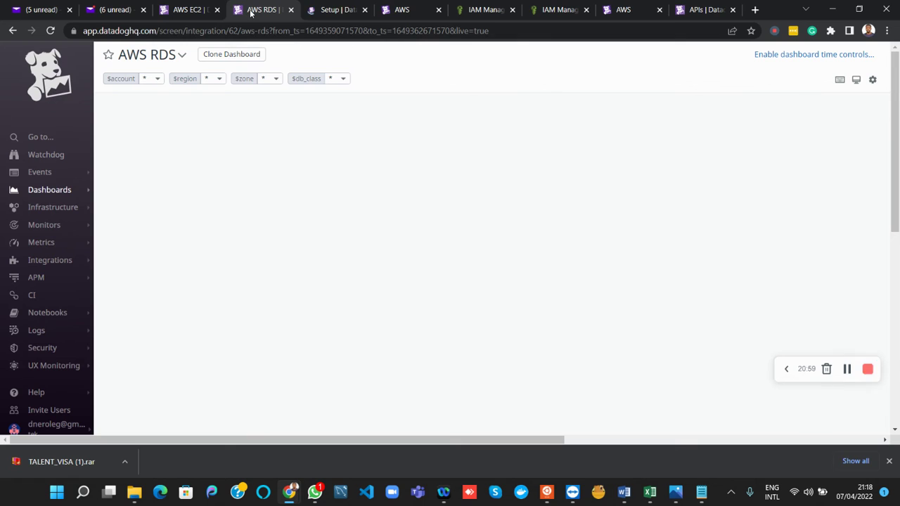
pyautogui.click(322, 12)
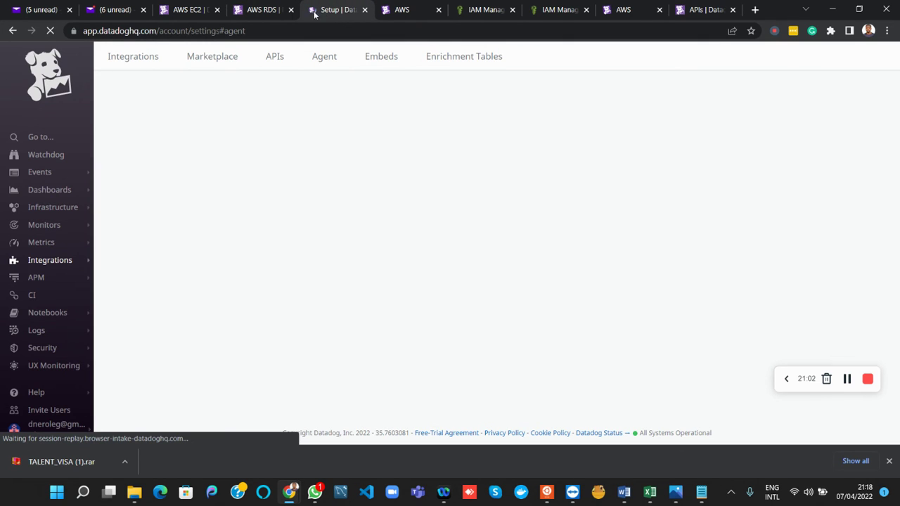
pyautogui.click(267, 12)
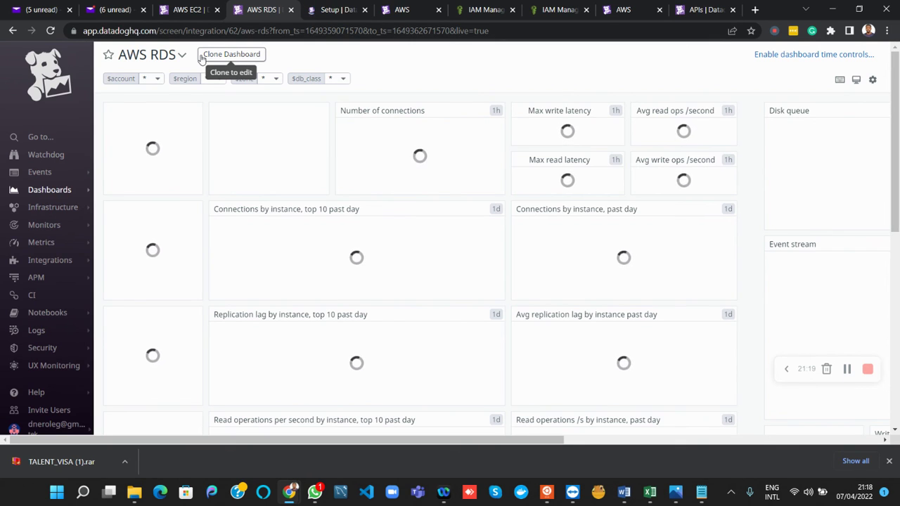
# Look through the widgets of the AWS EC2 dashboard.
pyautogui.click(181, 8)
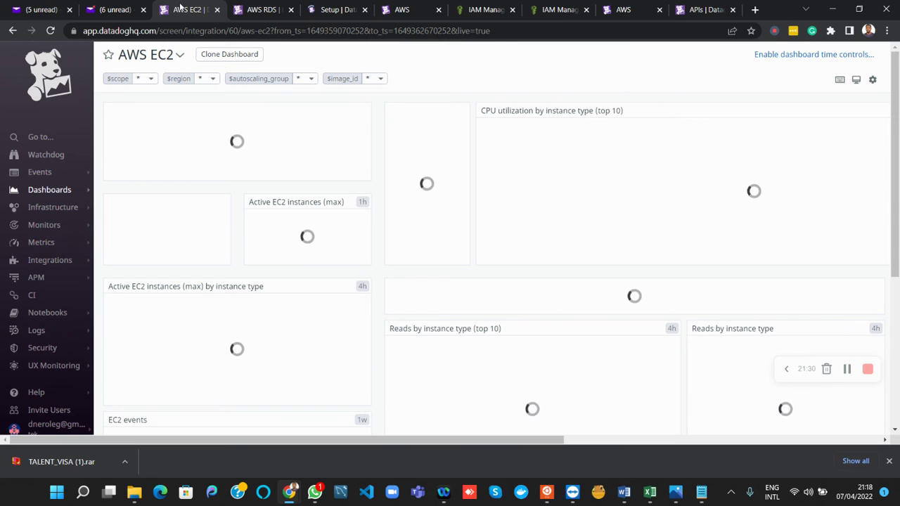
pyautogui.scroll(-3, 198, 163)
pyautogui.scroll(-2, 197, 160)
pyautogui.scroll(5, 197, 160)
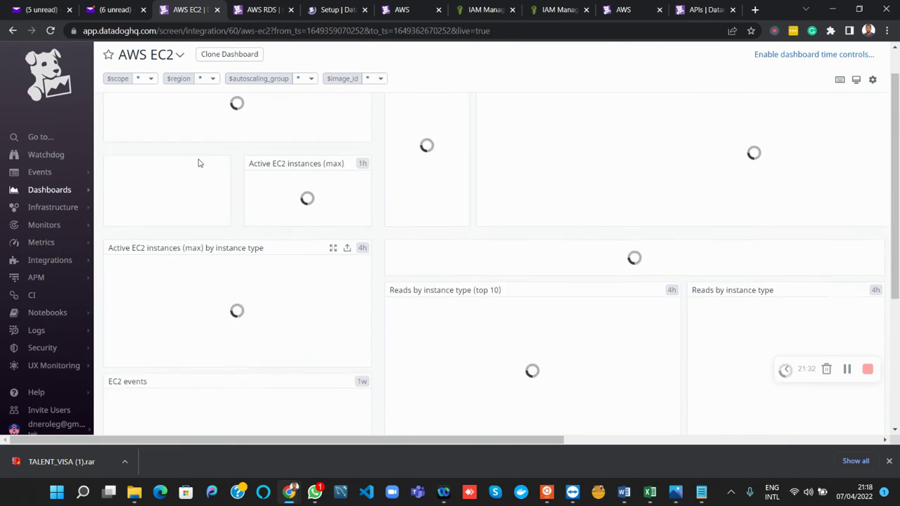
# Recheck the AWS RDS dashboard and the Agent page, and examine the "Active EC2 instances (max)" widget on the AWS EC2 dashboard.
pyautogui.click(248, 10)
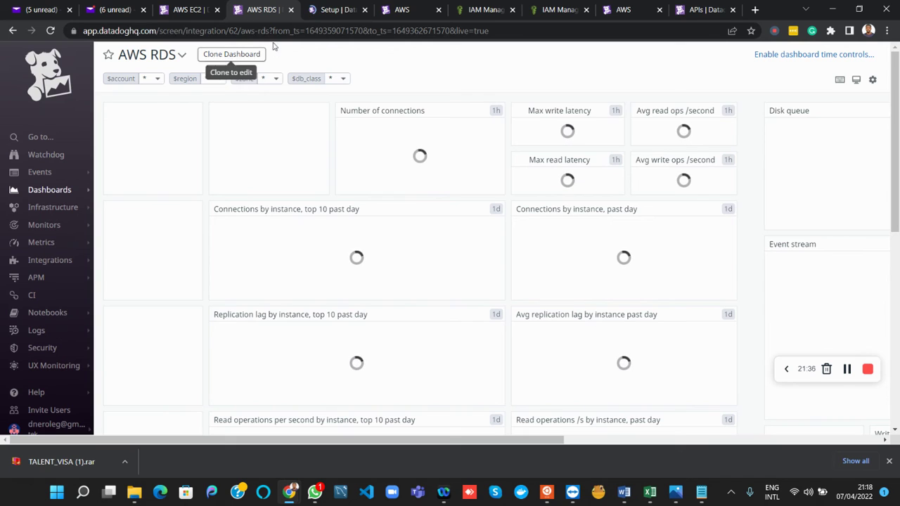
pyautogui.click(327, 10)
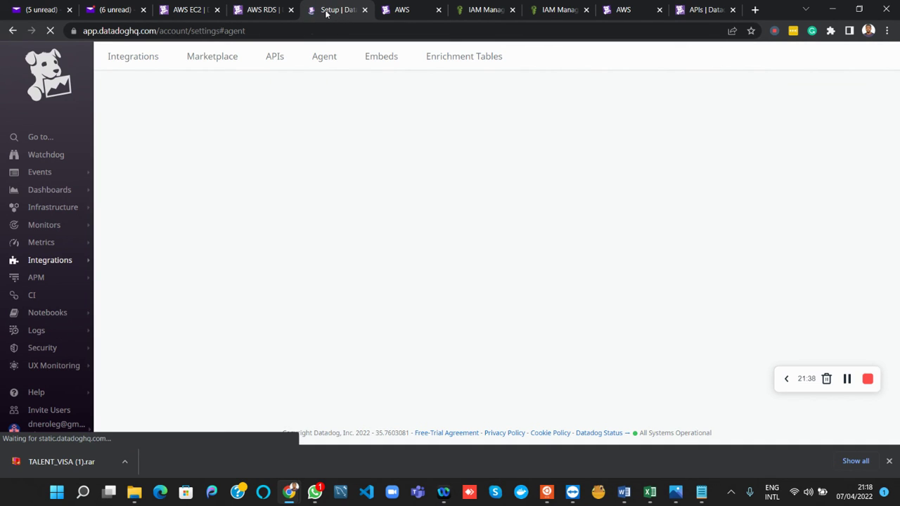
pyautogui.click(265, 10)
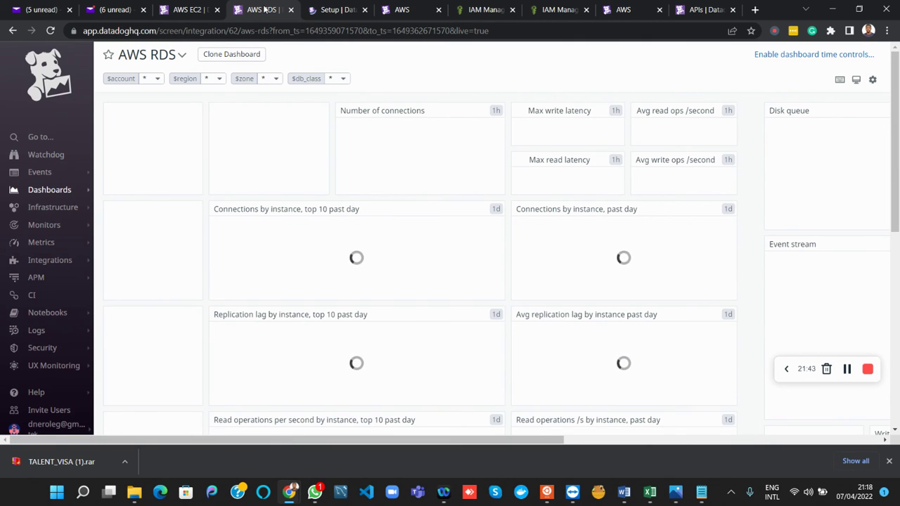
pyautogui.click(187, 11)
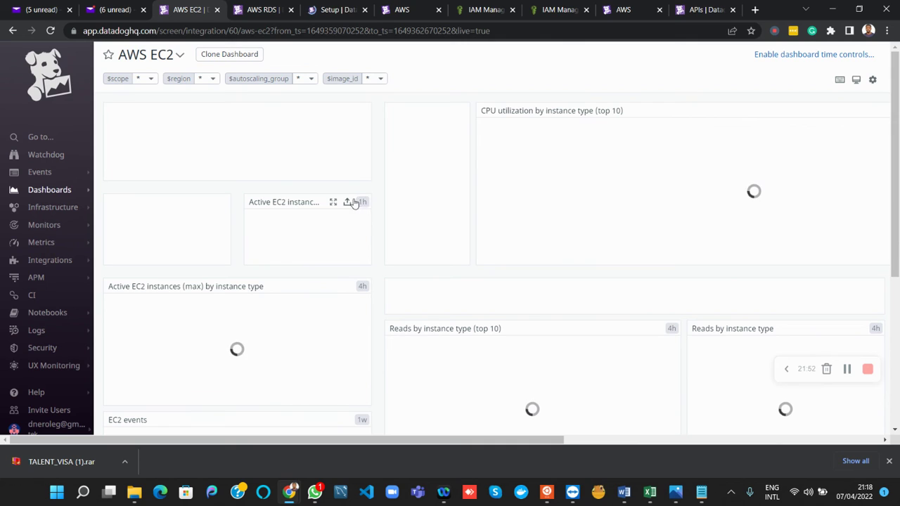
pyautogui.doubleClick(297, 202)
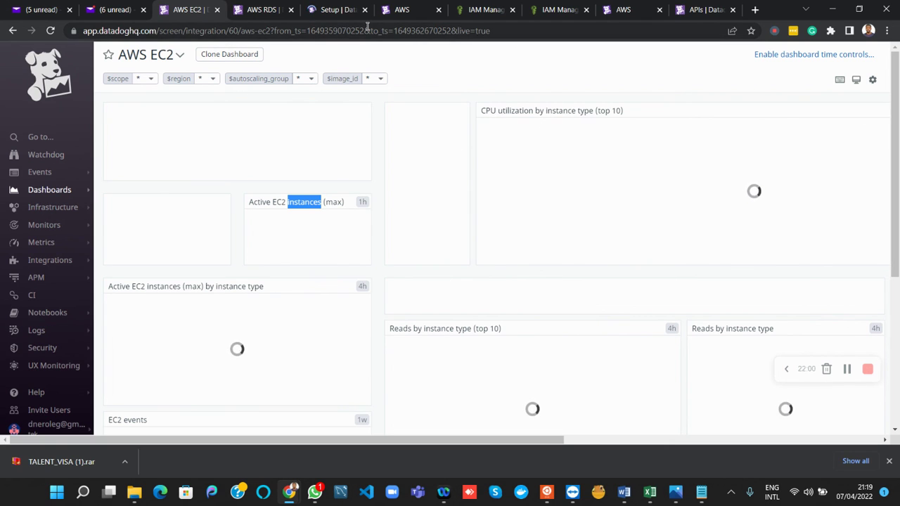
pyautogui.click(288, 128)
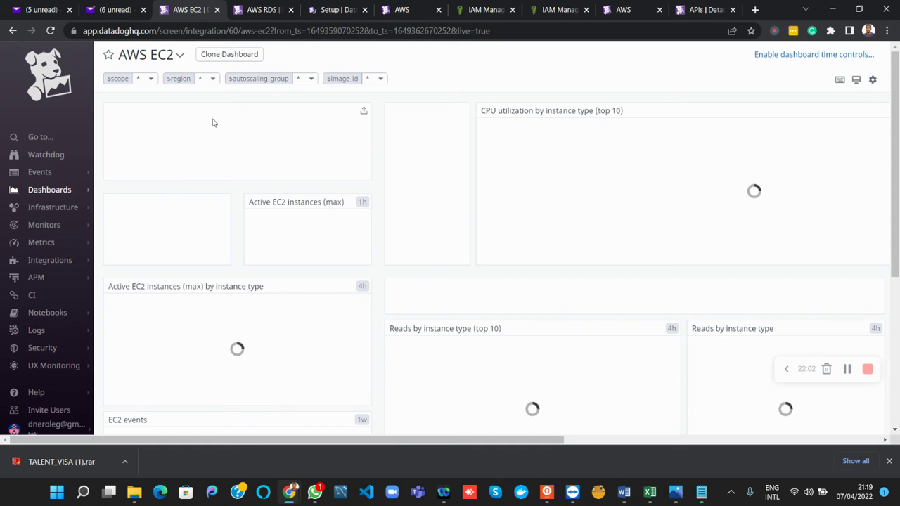
# Look over the AWS EC2 dashboard and check the export options of the "Max write latency" widget on the AWS RDS dashboard.
pyautogui.scroll(-4, 256, 127)
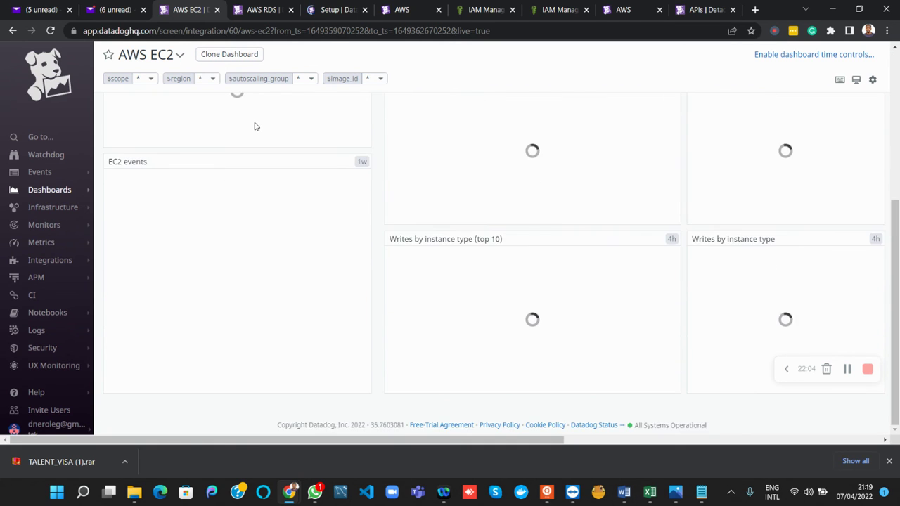
pyautogui.scroll(3, 256, 127)
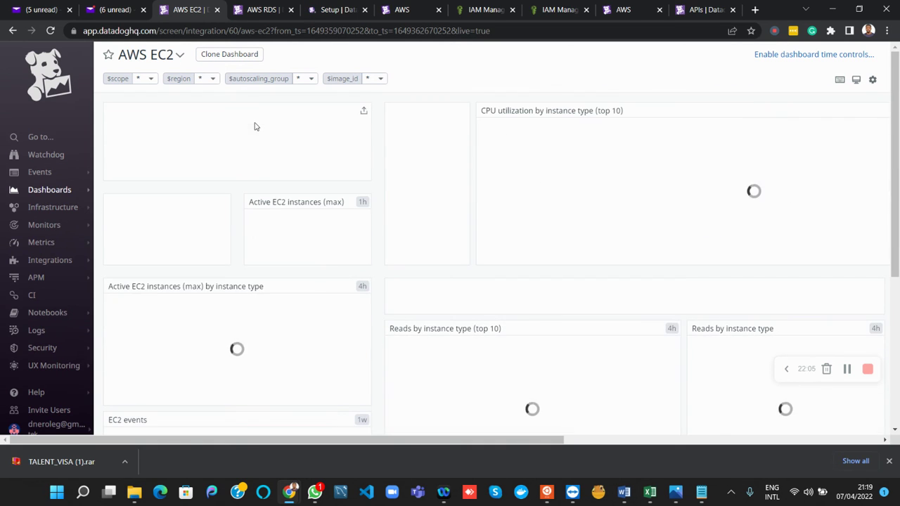
pyautogui.click(262, 10)
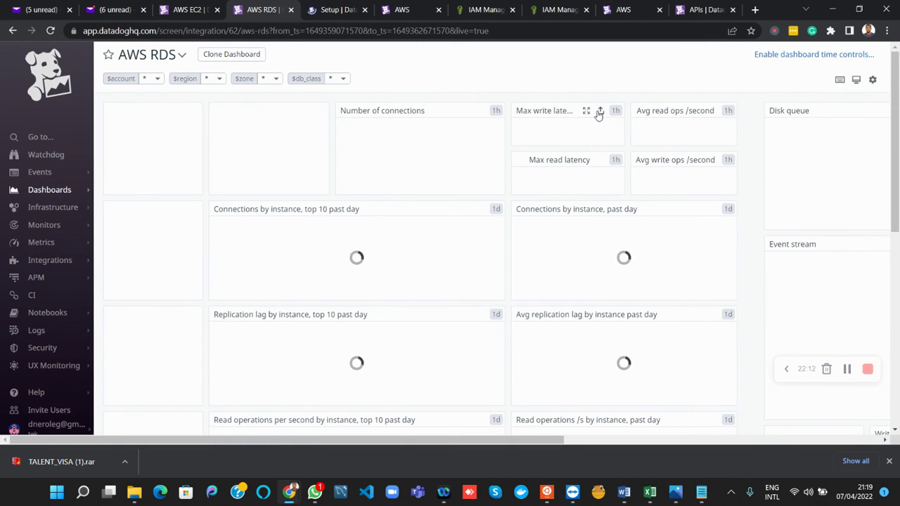
pyautogui.click(599, 112)
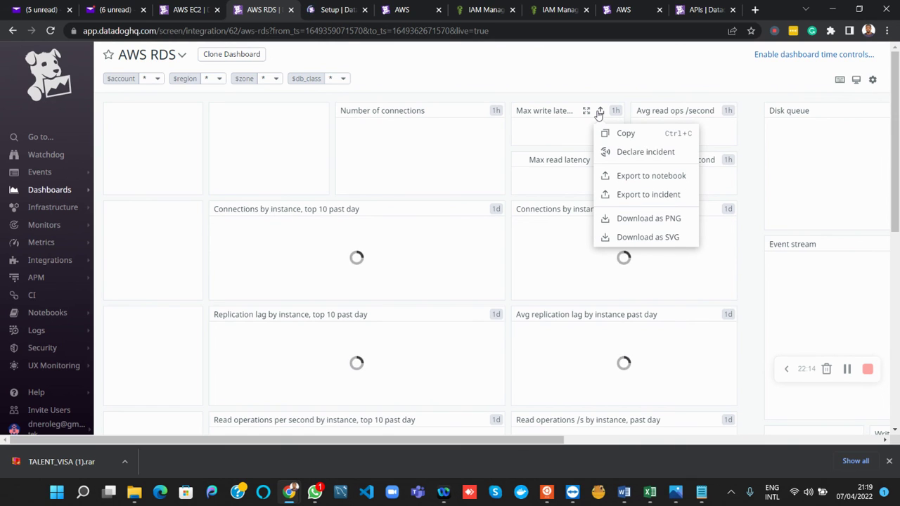
pyautogui.click(555, 148)
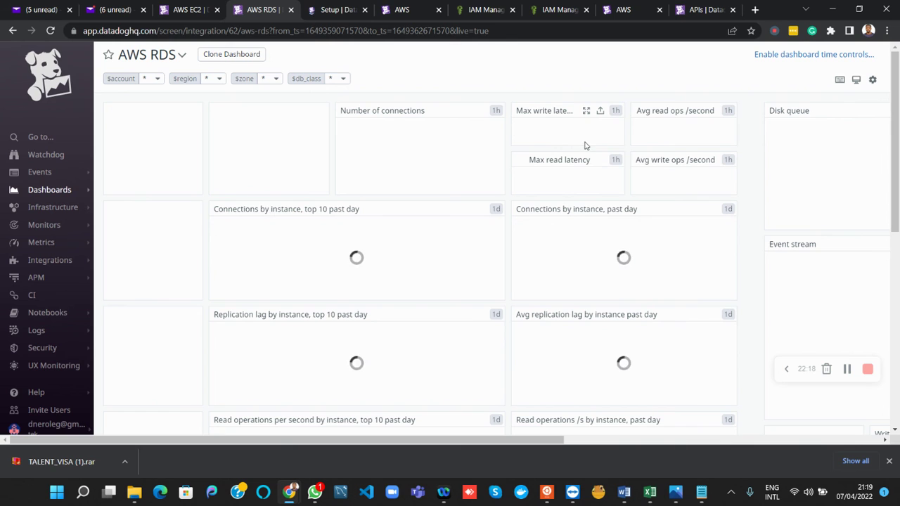
# Read the information on enabling dashboard time controls for AWS RDS, and expand the details under the dashboard's title.
pyautogui.click(802, 54)
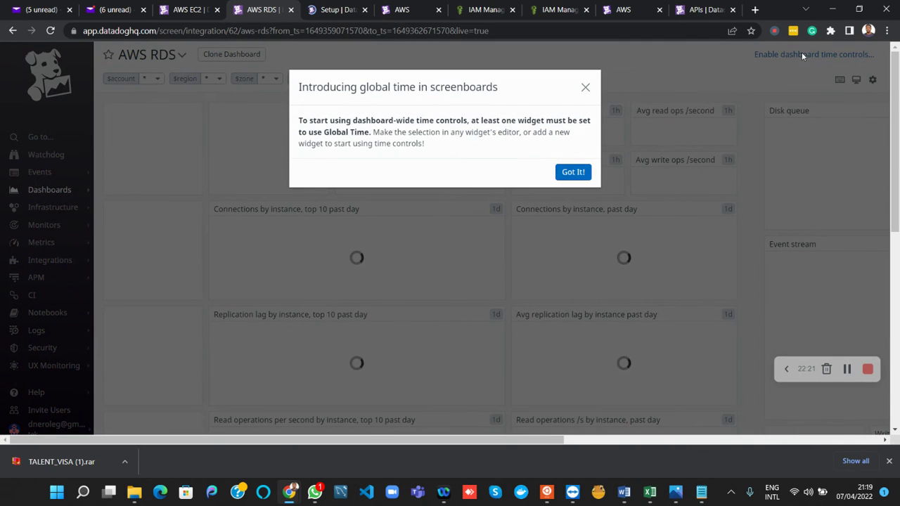
pyautogui.click(573, 173)
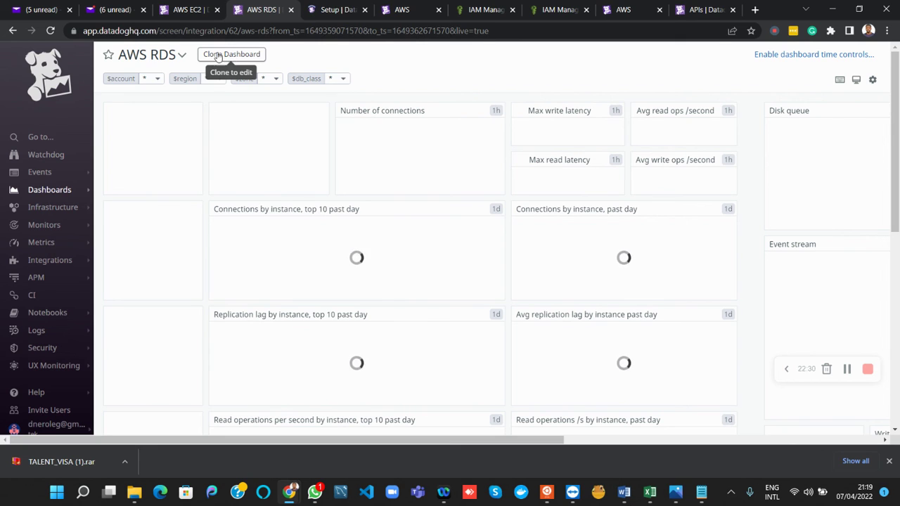
pyautogui.click(184, 58)
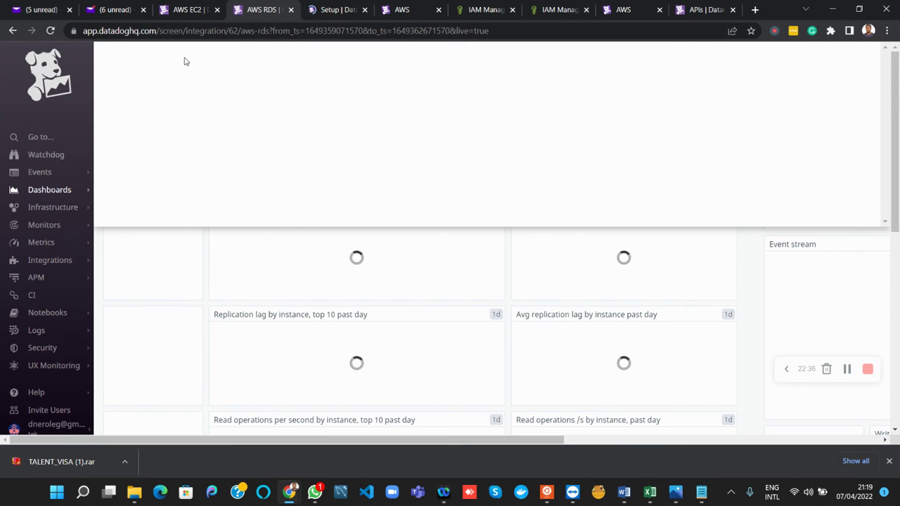
# Recheck the loading of the Agent page, the AWS RDS dashboard and the widgets of the AWS EC2 dashboard.
pyautogui.click(334, 12)
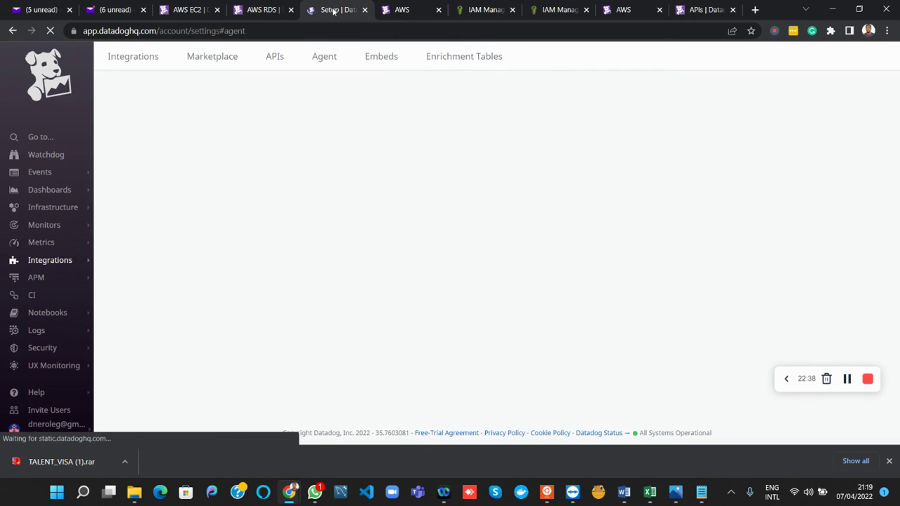
pyautogui.click(265, 9)
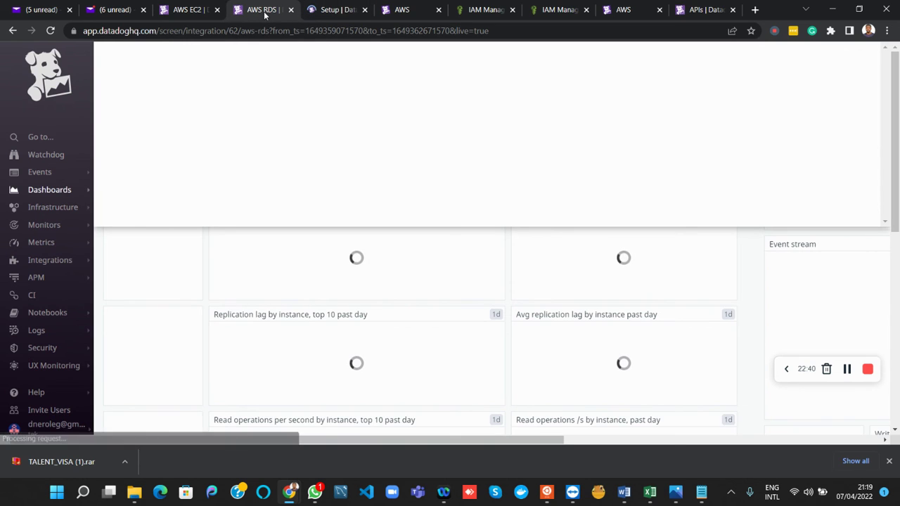
pyautogui.click(186, 10)
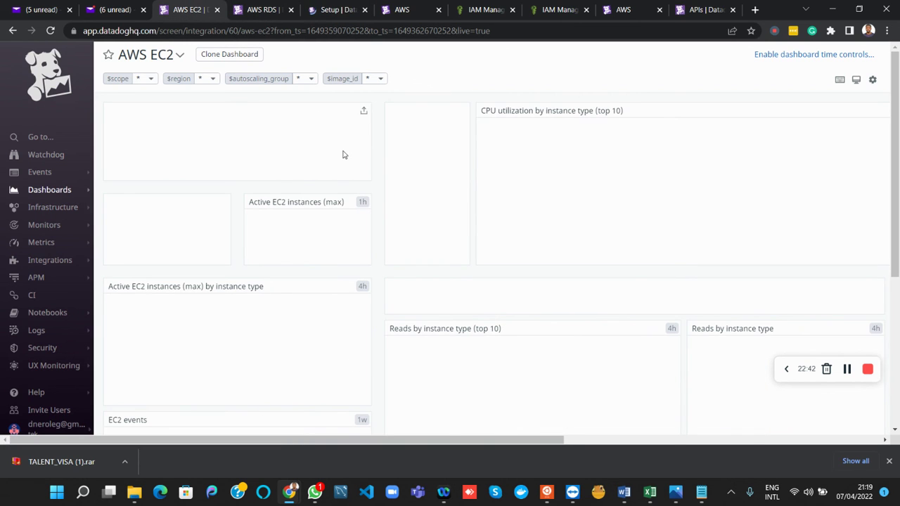
pyautogui.scroll(-5, 450, 232)
pyautogui.scroll(5, 451, 232)
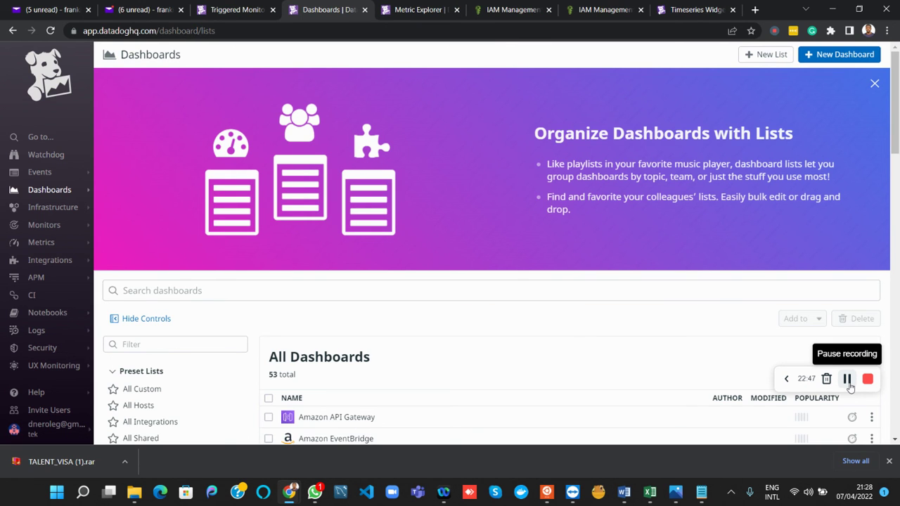
# Open the AWS EC2 dashboard from the All Dashboards list.
pyautogui.scroll(-5, 563, 328)
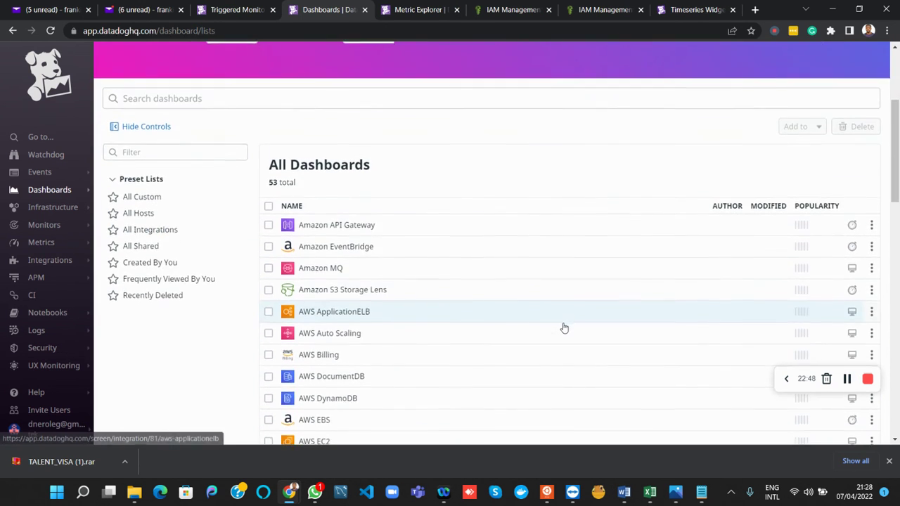
pyautogui.scroll(-2, 493, 302)
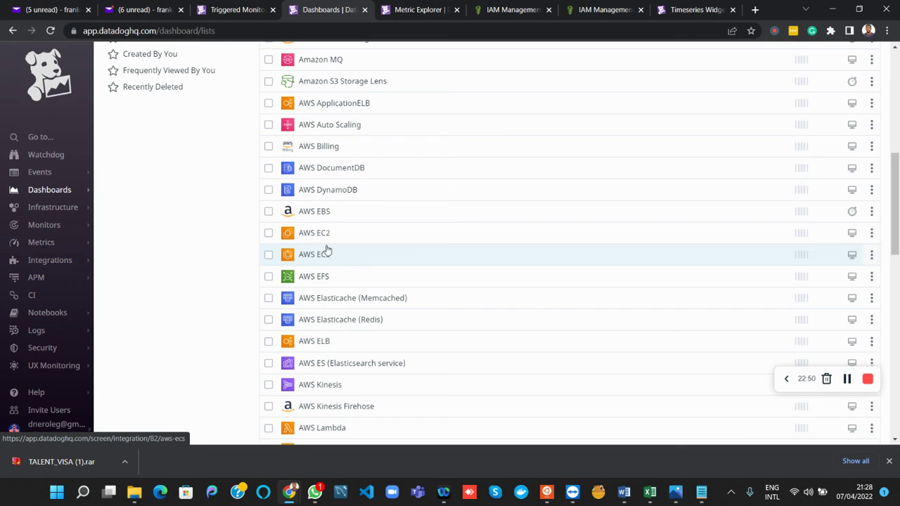
pyautogui.click(313, 236)
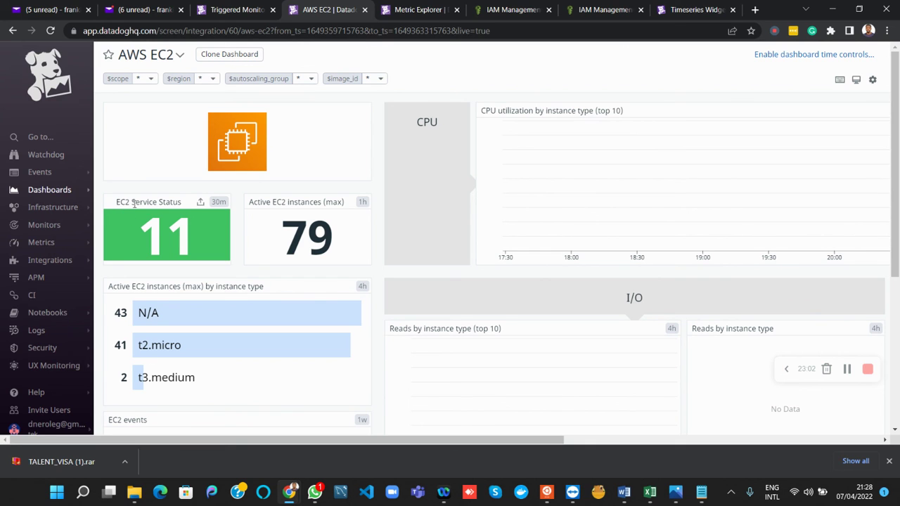
# Examine the EC2 Service Status and active EC2 instances widgets, including the metric actions of "Active EC2 instances (max)".
pyautogui.scroll(-1, 173, 219)
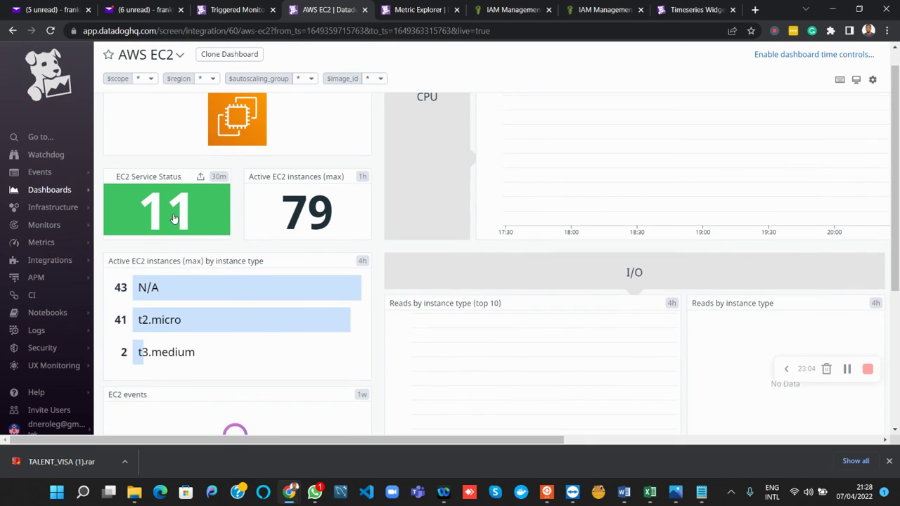
pyautogui.doubleClick(288, 207)
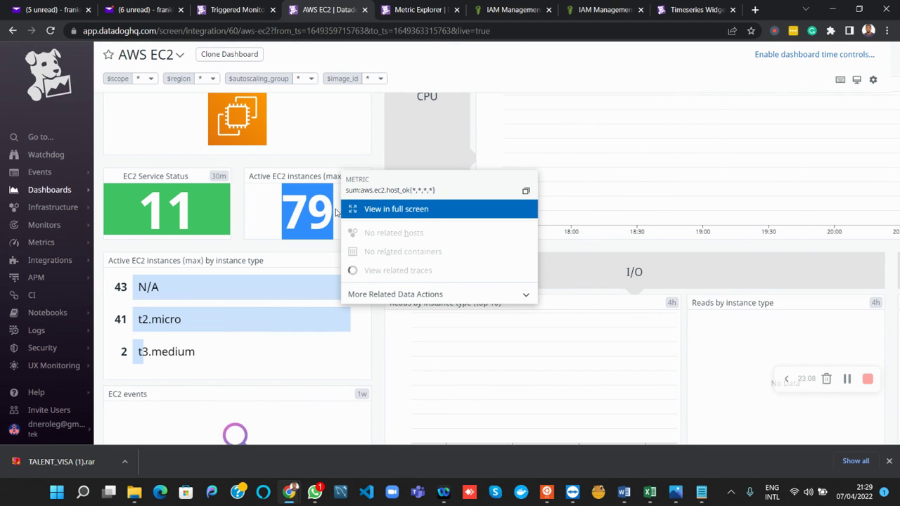
pyautogui.click(404, 158)
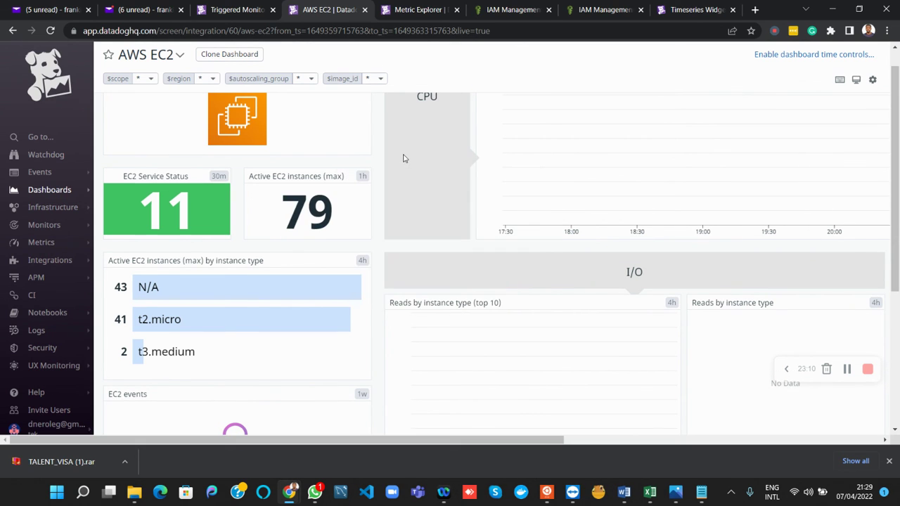
pyautogui.scroll(-2, 404, 158)
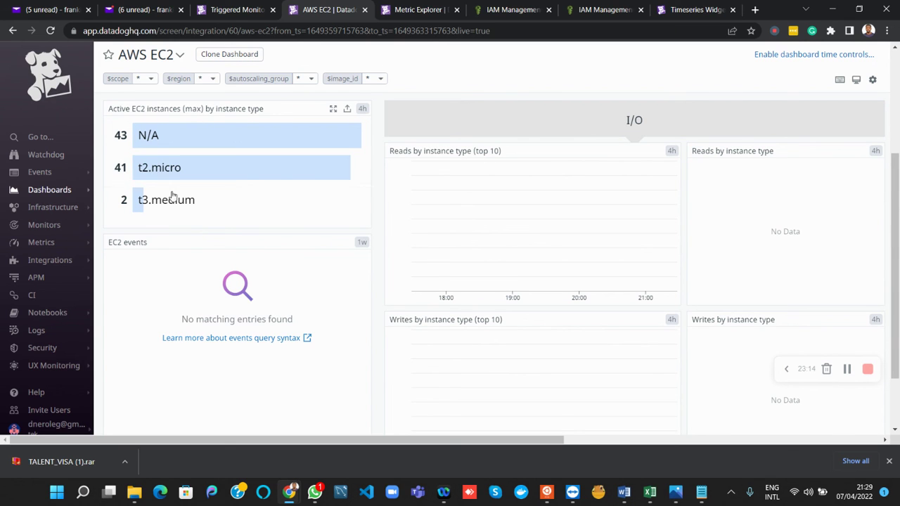
pyautogui.scroll(-1, 175, 205)
pyautogui.scroll(2, 176, 208)
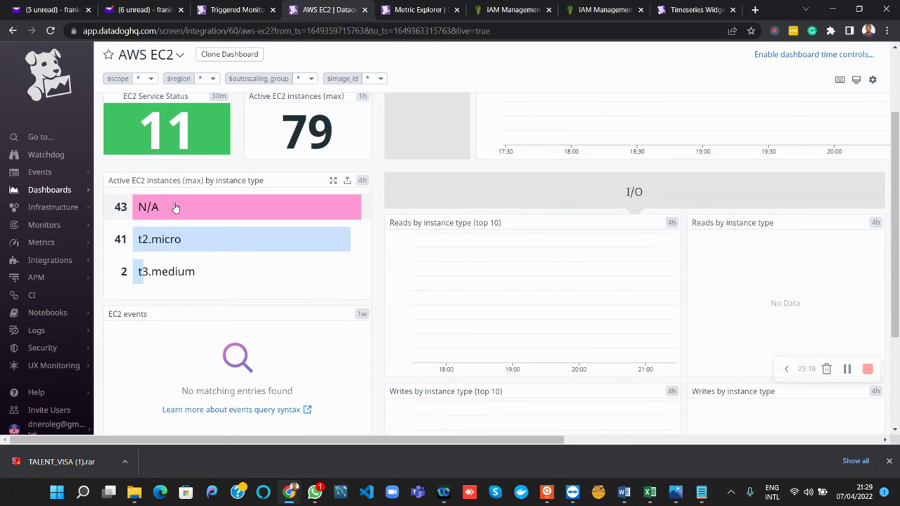
# View "Active EC2 instances (max) by instance type" in full screen with the time range set to Past 1 Day.
pyautogui.click(145, 245)
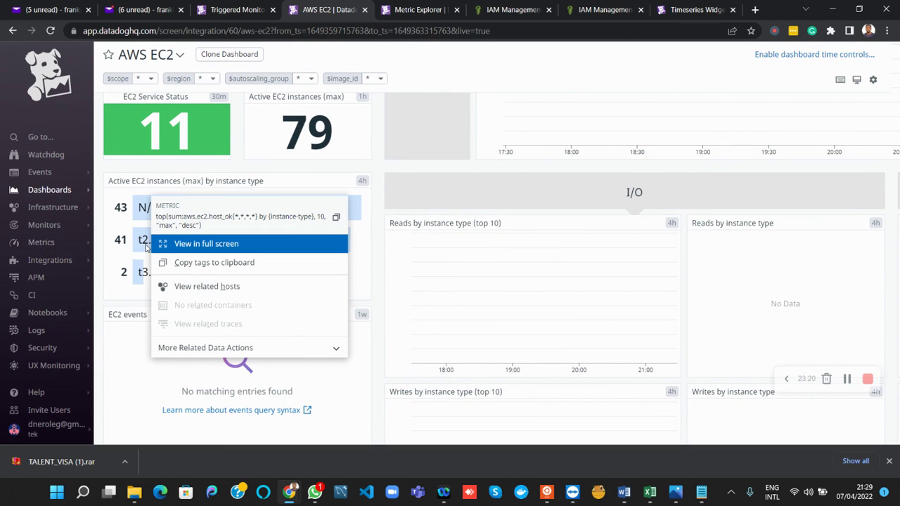
pyautogui.click(208, 251)
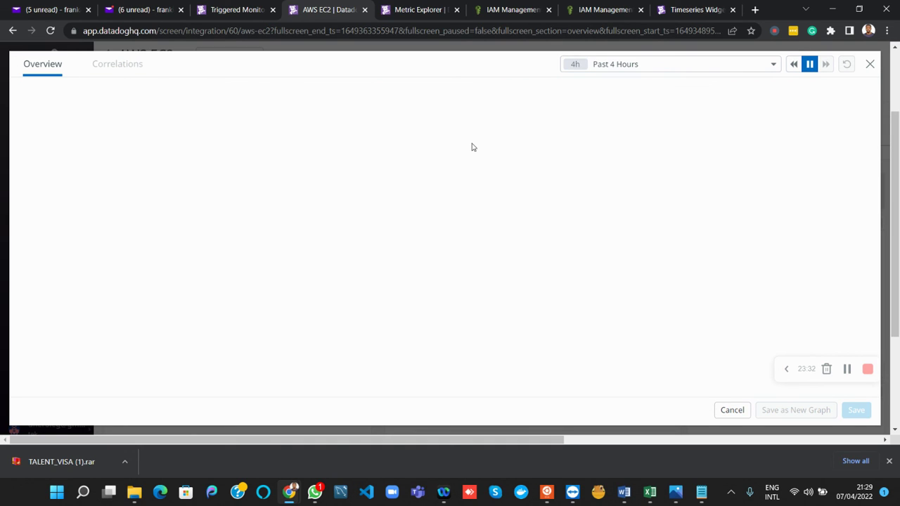
pyautogui.click(761, 68)
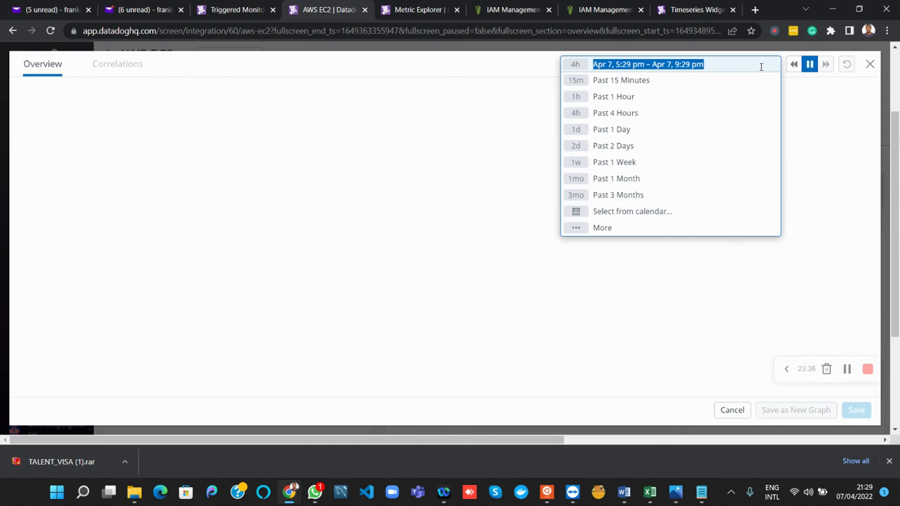
pyautogui.click(628, 130)
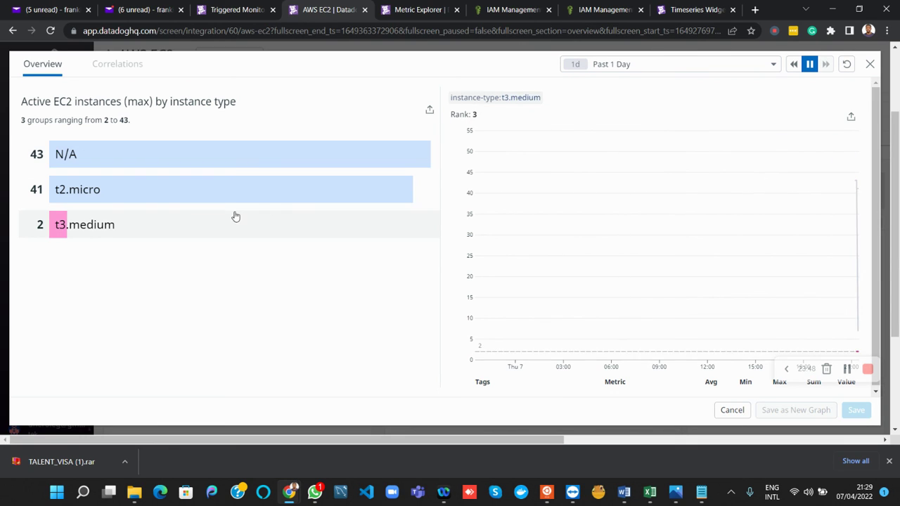
# Check the related data actions of the t3.medium group, and close the full-screen graph.
pyautogui.click(179, 226)
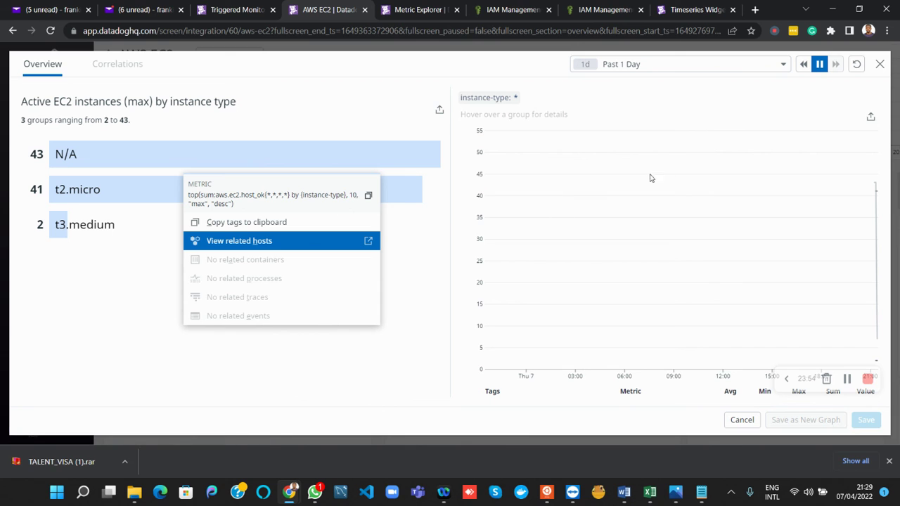
pyautogui.click(882, 66)
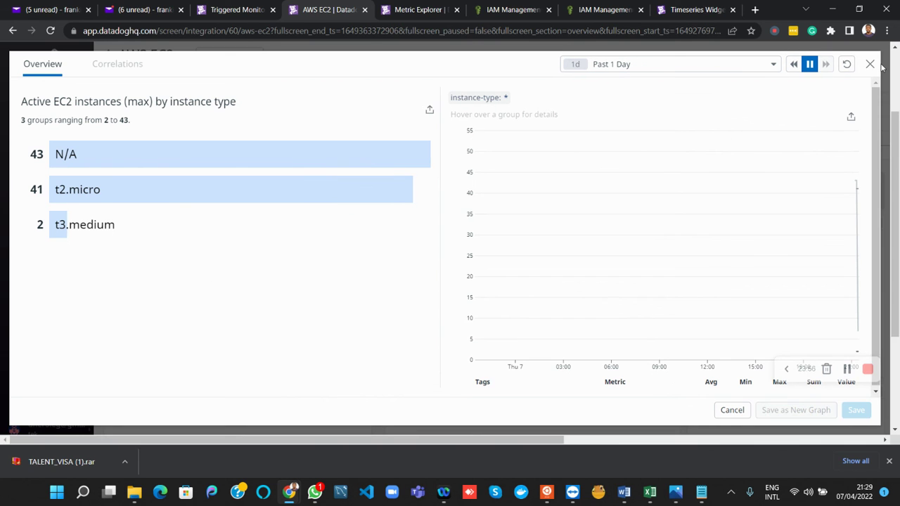
pyautogui.click(871, 64)
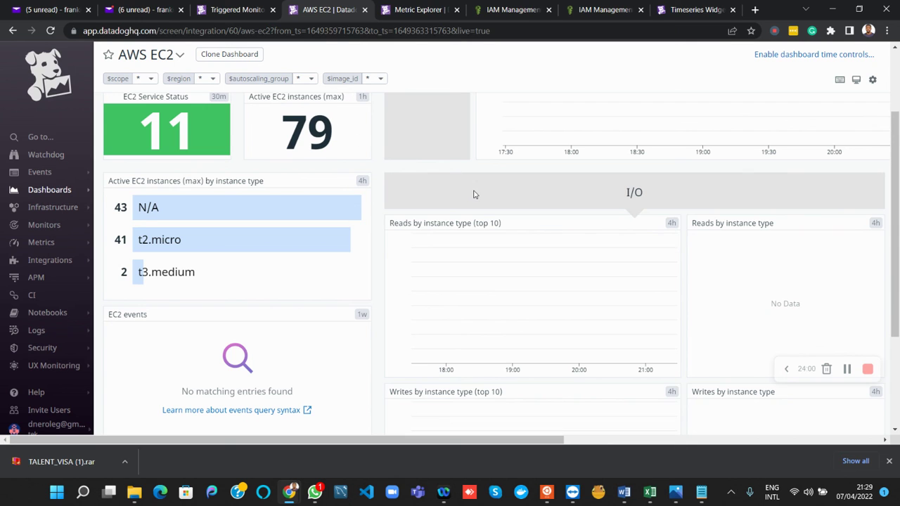
# Review the AWS EC2 dashboard's time controls information, its settings options and its reads, writes and events widgets.
pyautogui.scroll(1, 474, 194)
pyautogui.scroll(1, 473, 195)
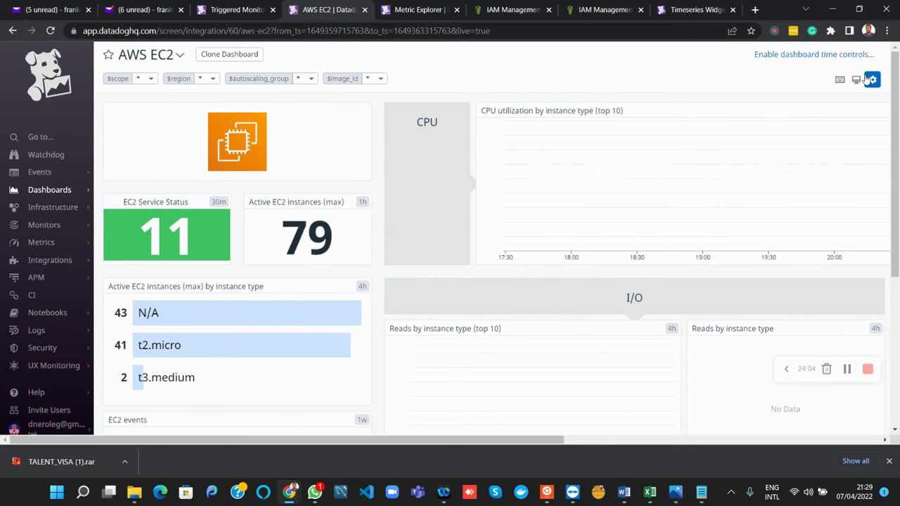
pyautogui.click(835, 57)
pyautogui.click(578, 173)
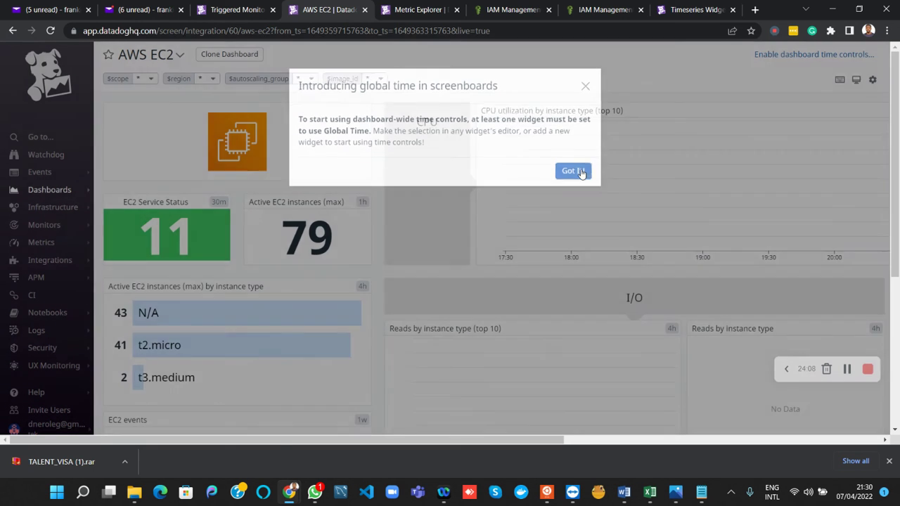
pyautogui.click(873, 80)
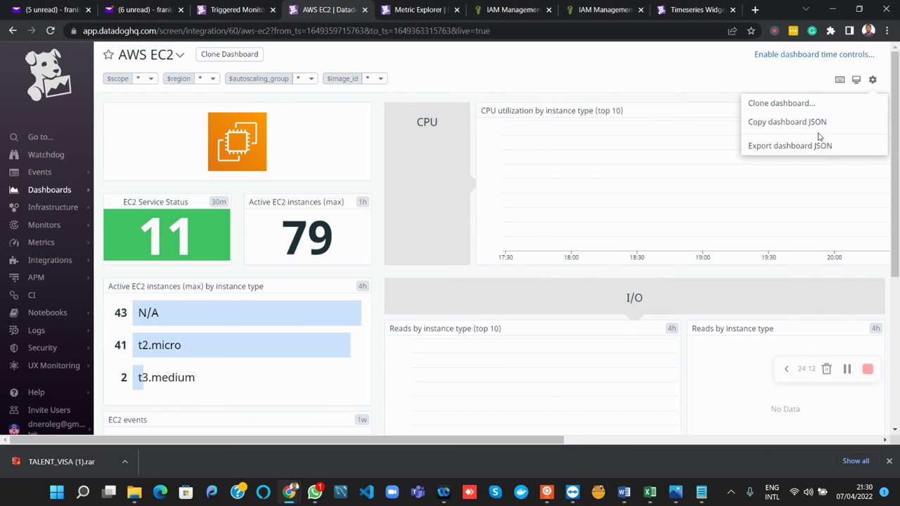
pyautogui.click(679, 96)
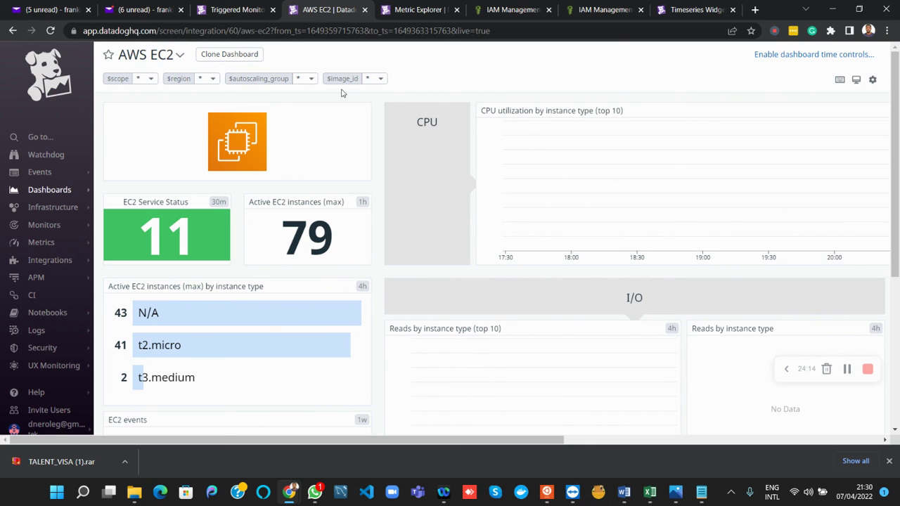
pyautogui.scroll(-5, 336, 250)
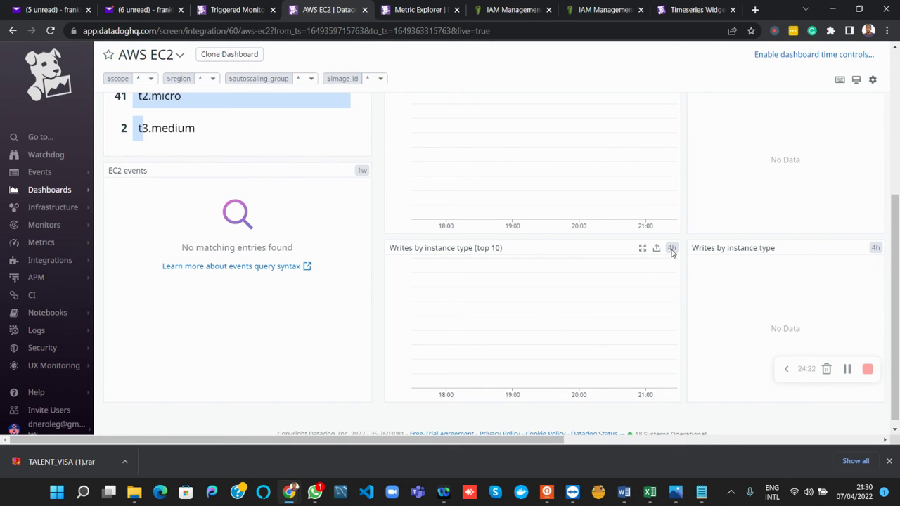
pyautogui.scroll(3, 714, 134)
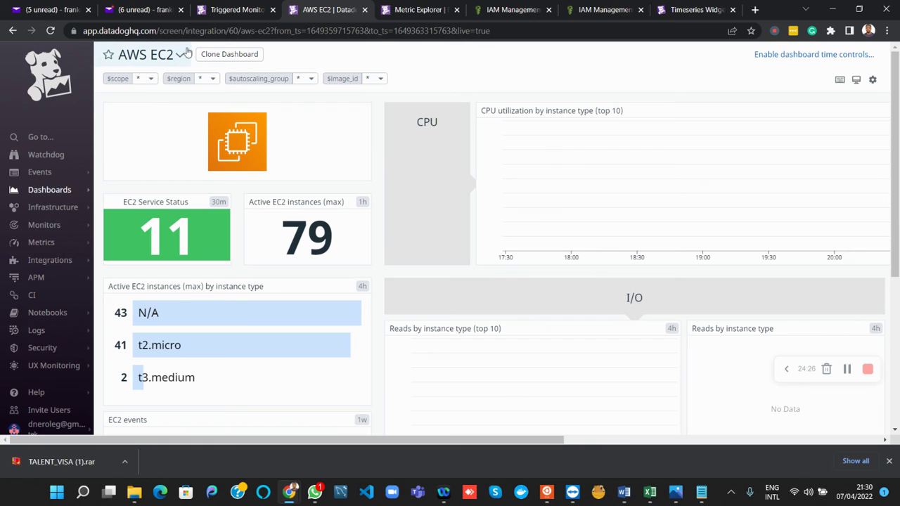
# Return to the dashboards list and search it for "rds".
pyautogui.moveTo(48, 212)
pyautogui.click(44, 190)
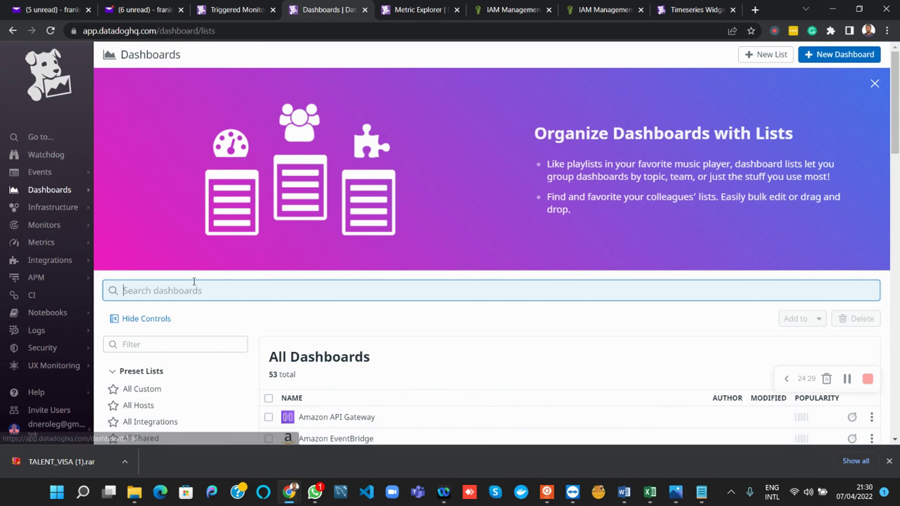
pyautogui.write('rds')
pyautogui.scroll(-3, 190, 288)
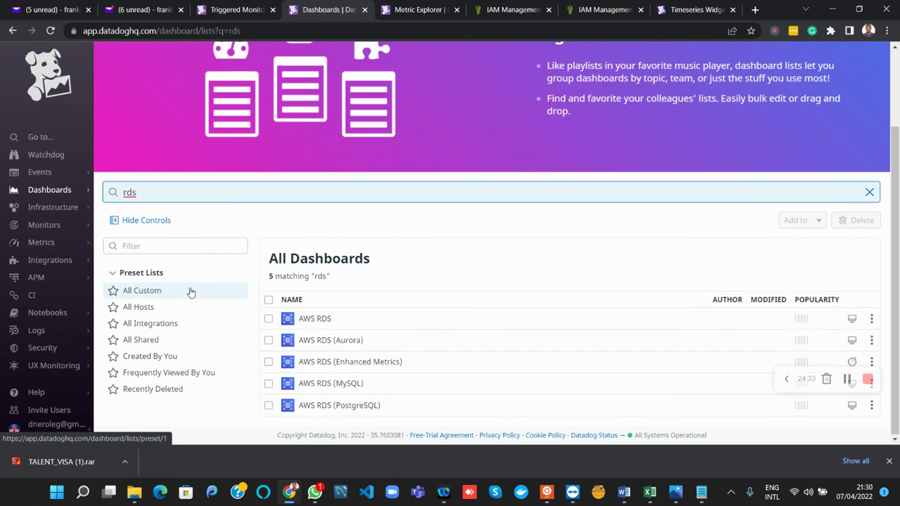
# Open the AWS RDS dashboard and review its connections, replication lag, read and write operations, compute, RAM and disk widgets.
pyautogui.click(311, 321)
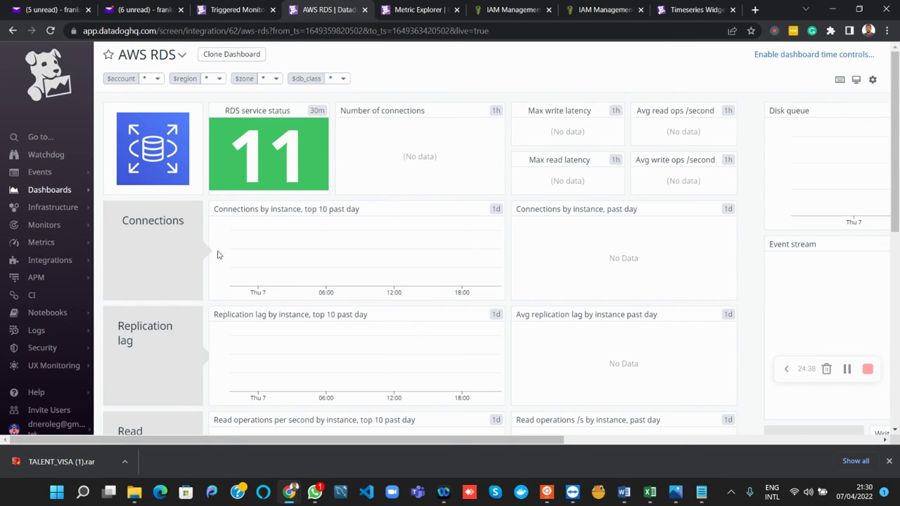
pyautogui.scroll(-1, 197, 313)
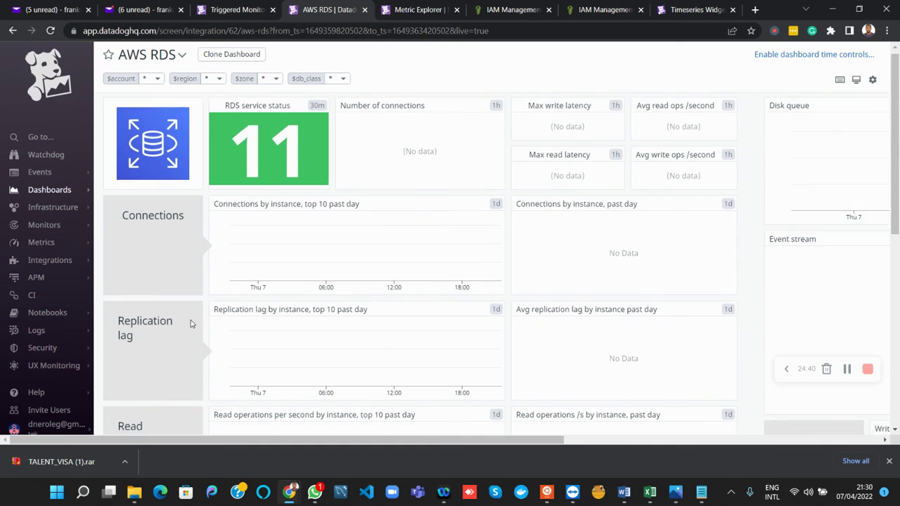
pyautogui.scroll(-1, 191, 320)
pyautogui.scroll(-1, 176, 320)
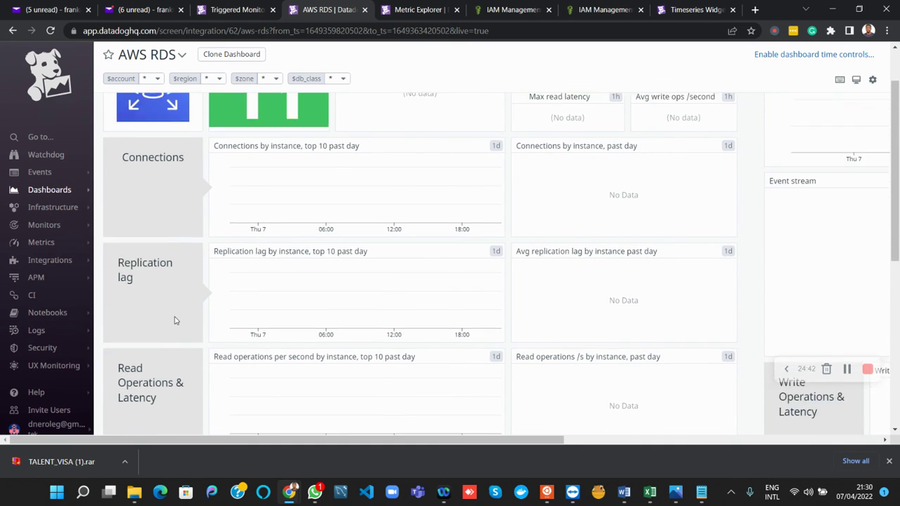
pyautogui.scroll(-1, 176, 320)
pyautogui.scroll(-4, 217, 308)
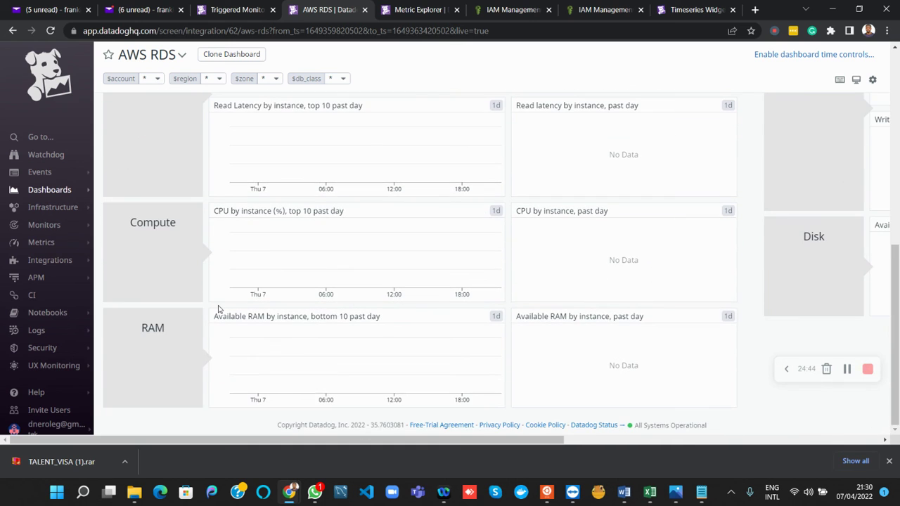
pyautogui.hscroll(6, 477, 271)
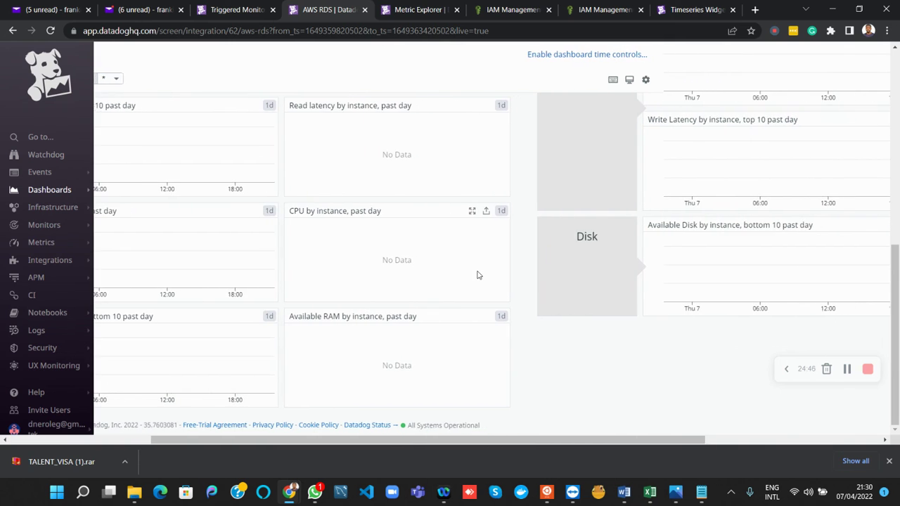
pyautogui.scroll(3, 477, 271)
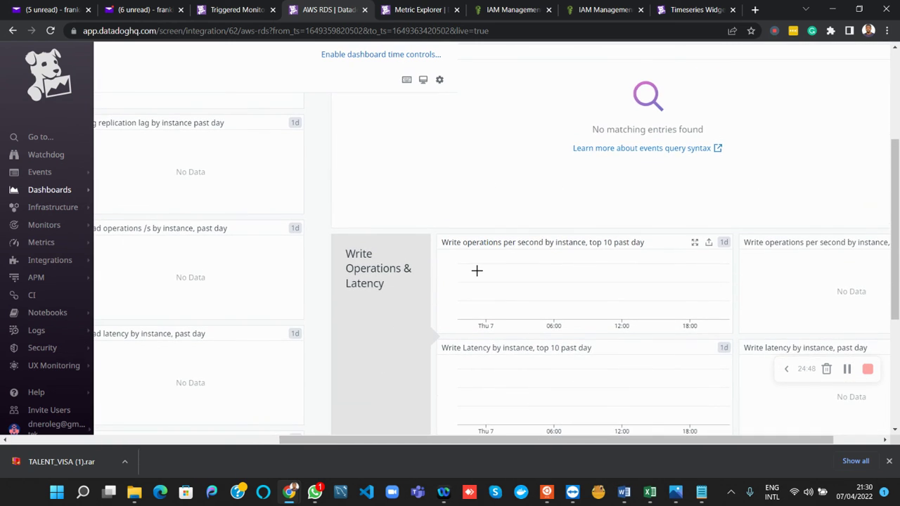
pyautogui.hscroll(-1, 477, 271)
pyautogui.scroll(1, 477, 271)
pyautogui.scroll(-3, 476, 271)
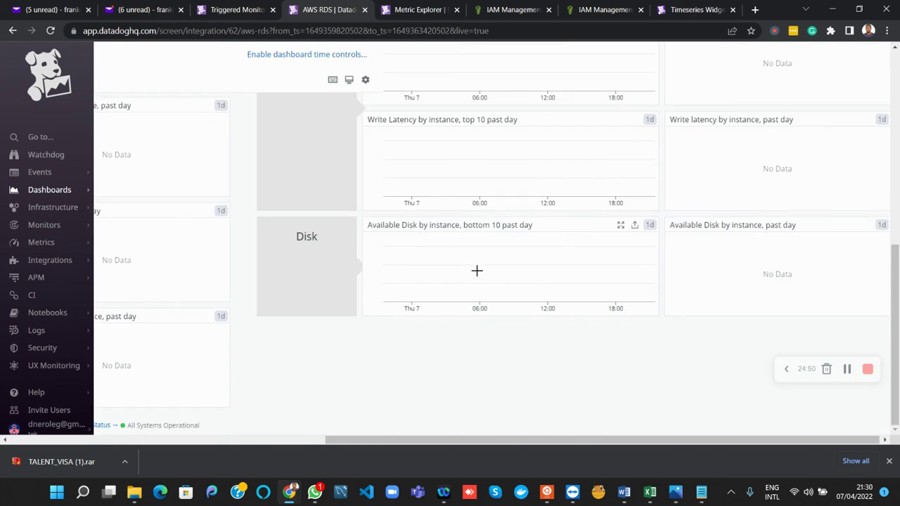
pyautogui.hscroll(-10, 476, 271)
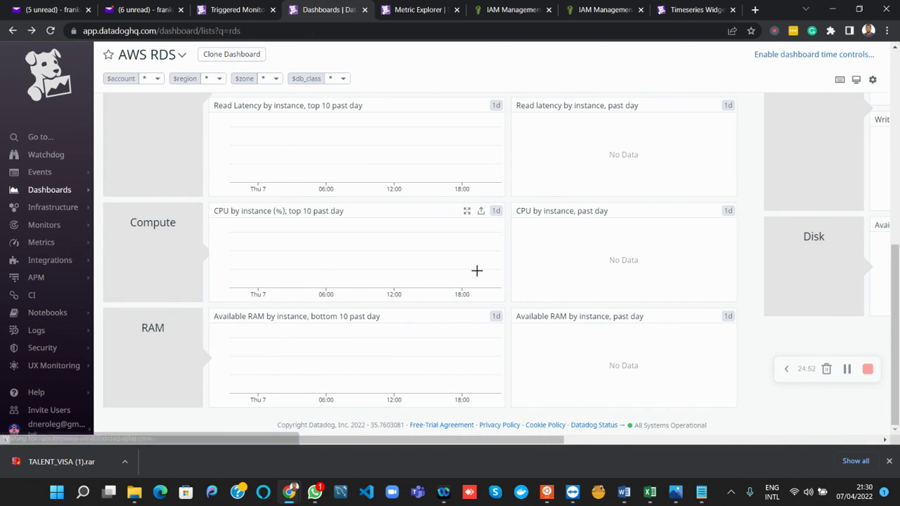
# Return to the AWS RDS dashboard and examine the regions listed under the RDS service status widget.
pyautogui.hscroll(10, 477, 275)
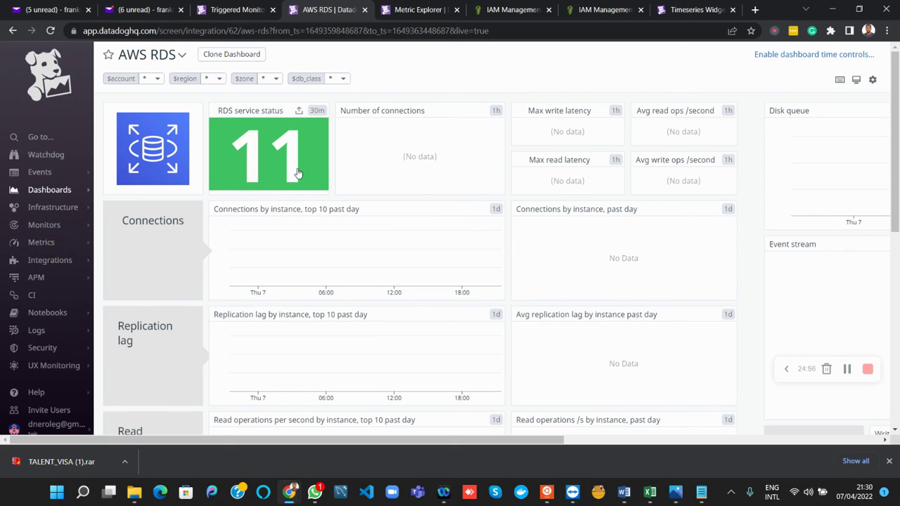
pyautogui.moveTo(296, 173)
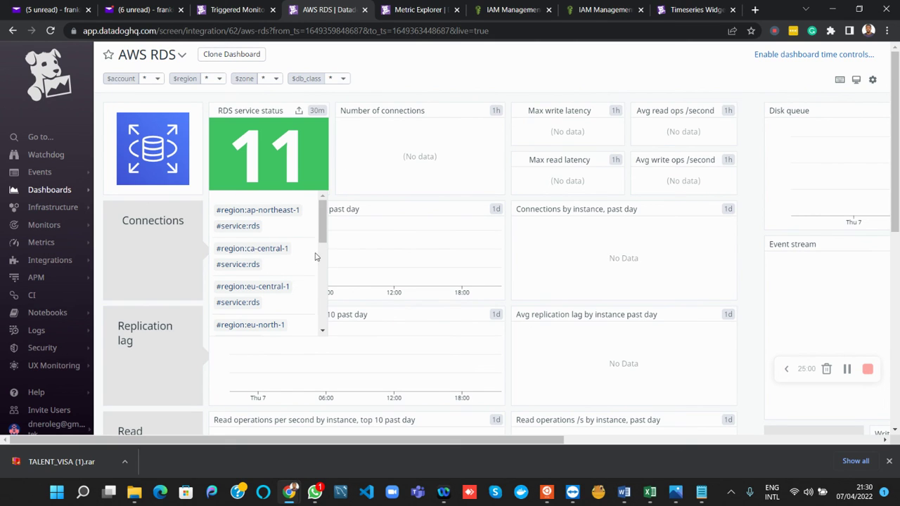
pyautogui.moveTo(320, 242)
pyautogui.mouseDown()
pyautogui.moveTo(318, 323)
pyautogui.moveTo(320, 242)
pyautogui.mouseUp()
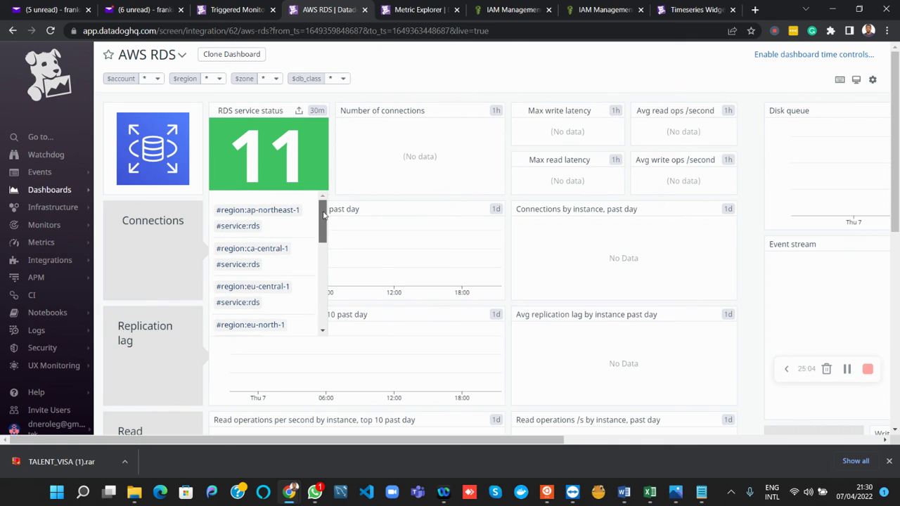